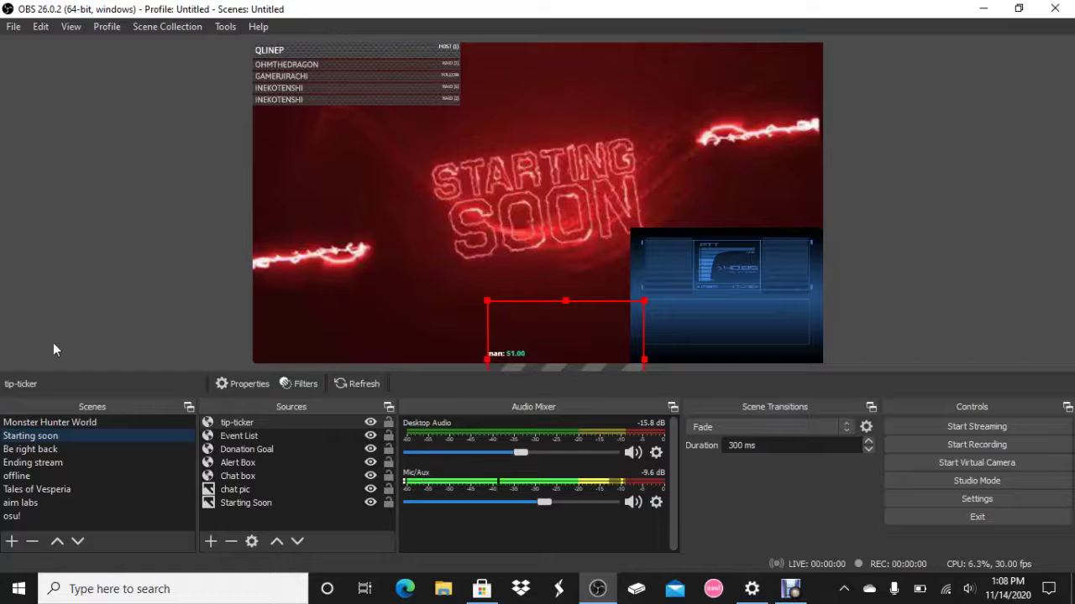
# Open the Add Scene dialog with the + button in the Scenes dock
pyautogui.click(10, 544)
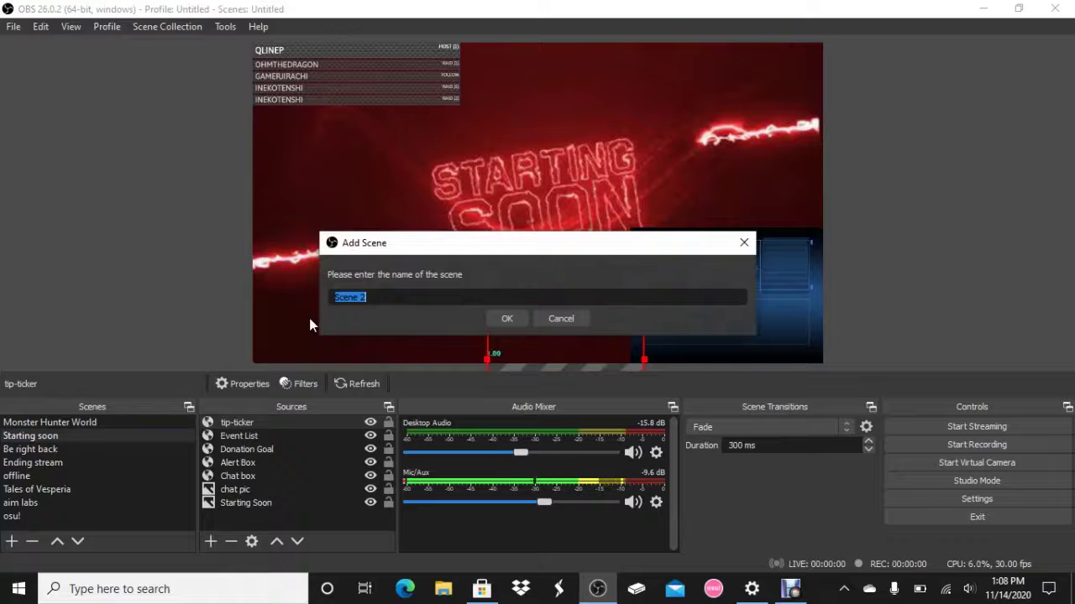
# Name the new scene 'test scene' and confirm it
pyautogui.write('tw')
pyautogui.press('BackSpace')
pyautogui.write('e')
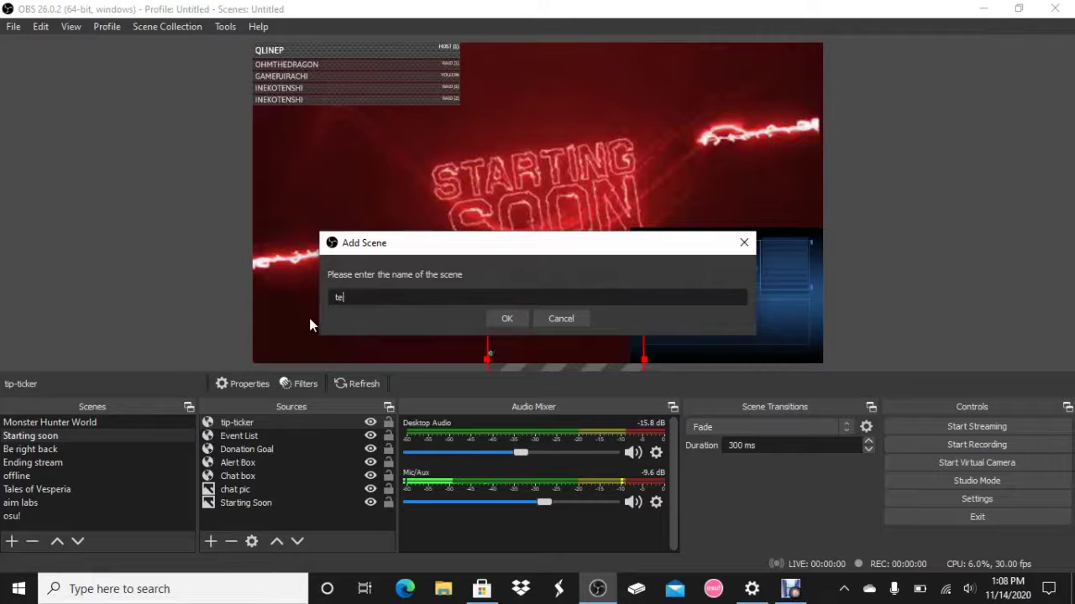
pyautogui.write('st scene')
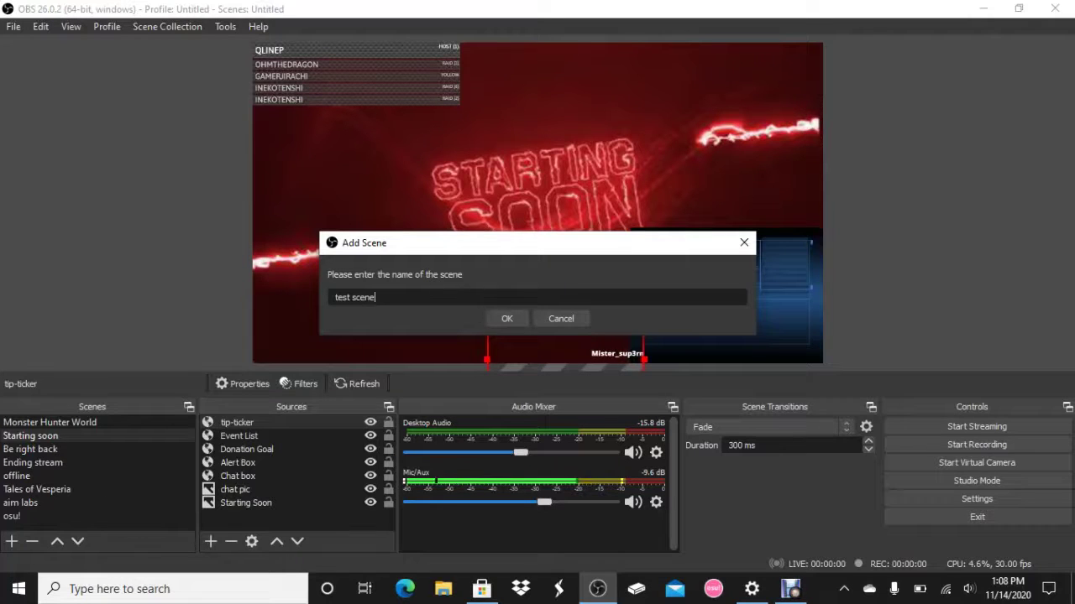
pyautogui.click(508, 321)
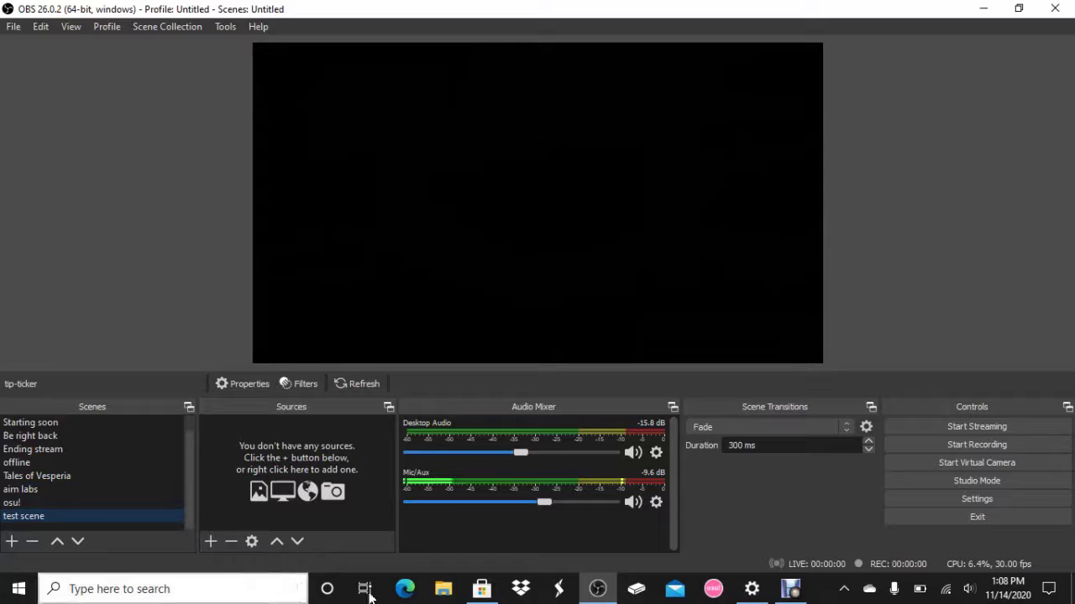
# Switch to Microsoft Store and launch Xbox Console Companion from its product page
pyautogui.click(481, 591)
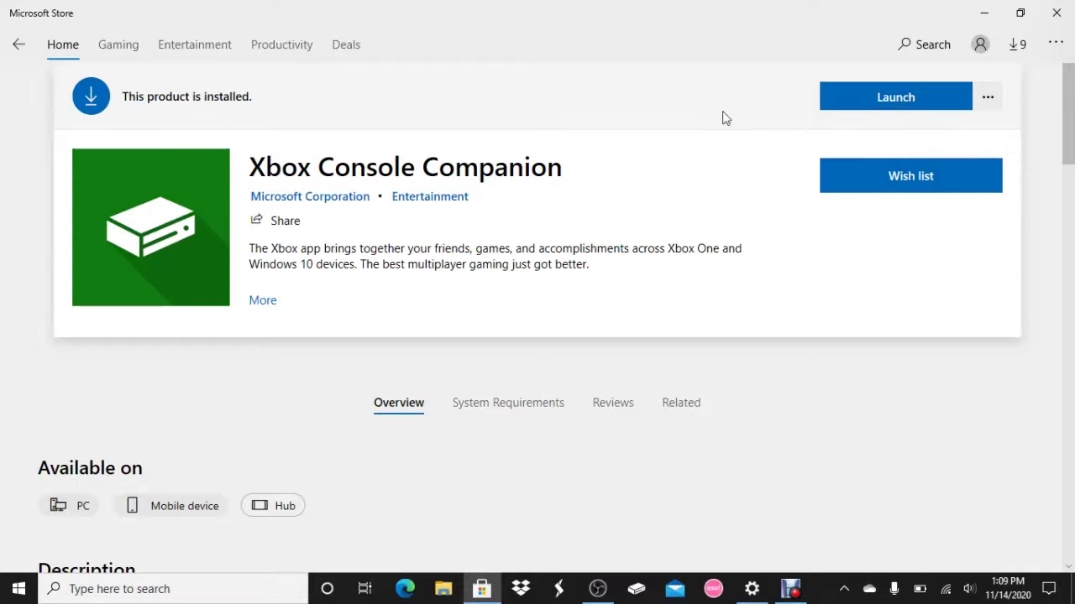
pyautogui.click(890, 99)
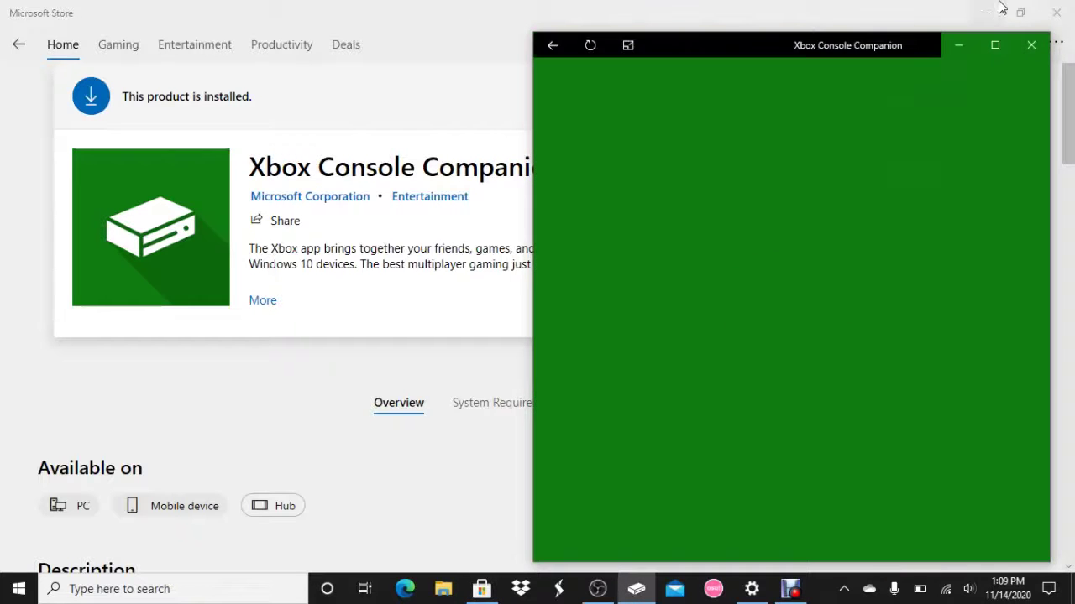
# Close the Microsoft Store and Settings windows, then go to the Connection page listing XboxOne
pyautogui.click(985, 13)
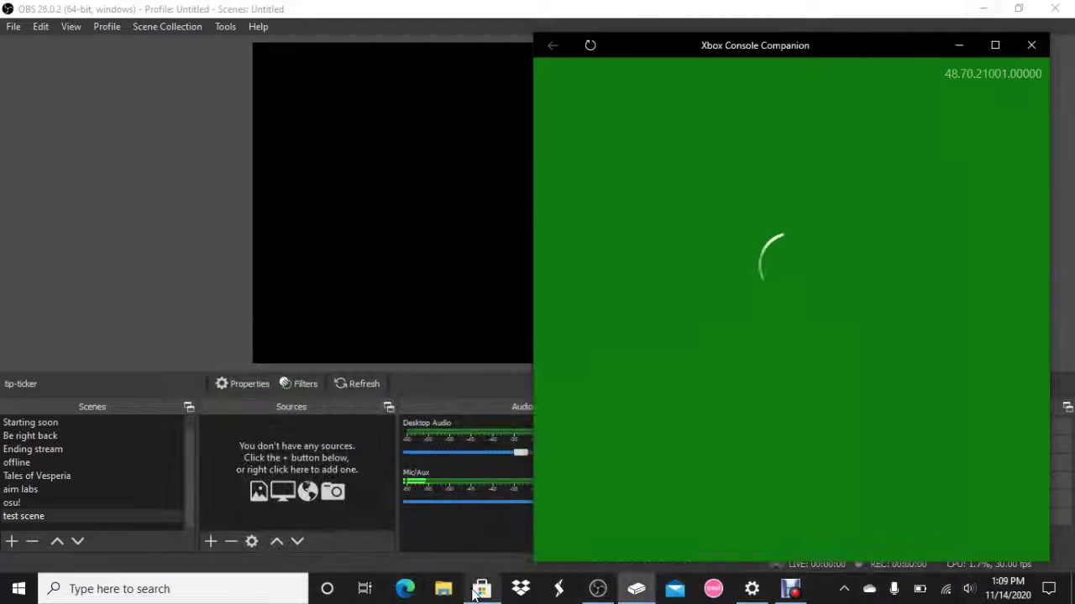
pyautogui.rightClick(477, 591)
pyautogui.click(453, 557)
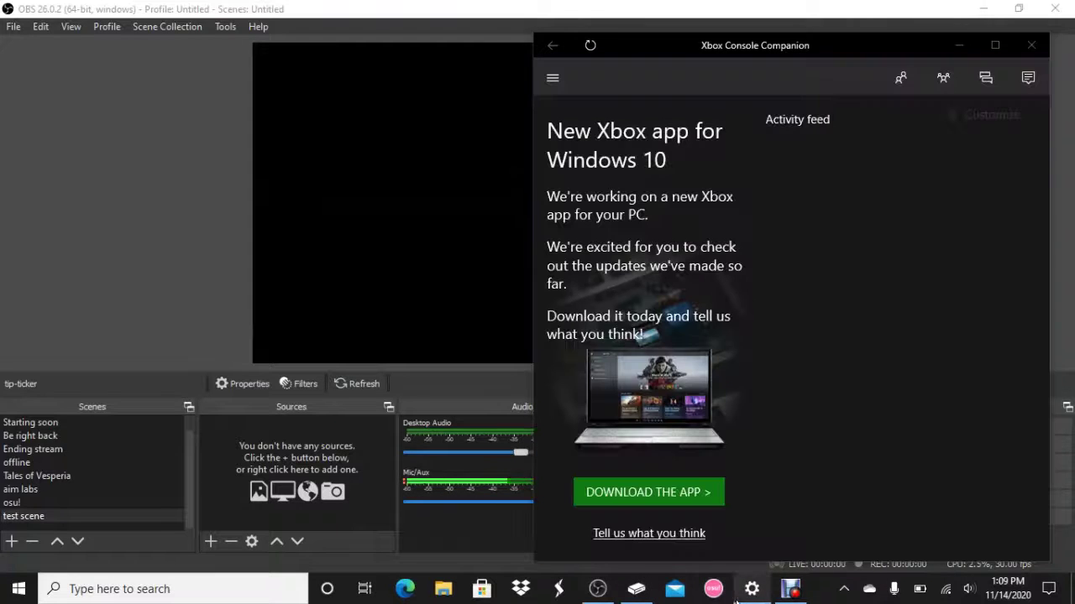
pyautogui.rightClick(740, 591)
pyautogui.click(733, 560)
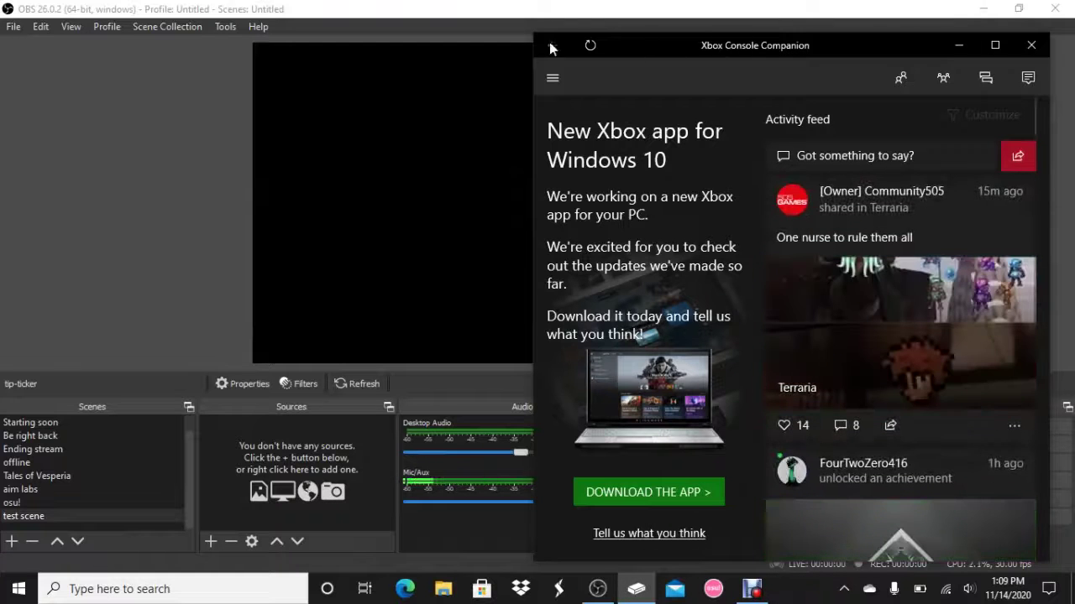
pyautogui.click(552, 79)
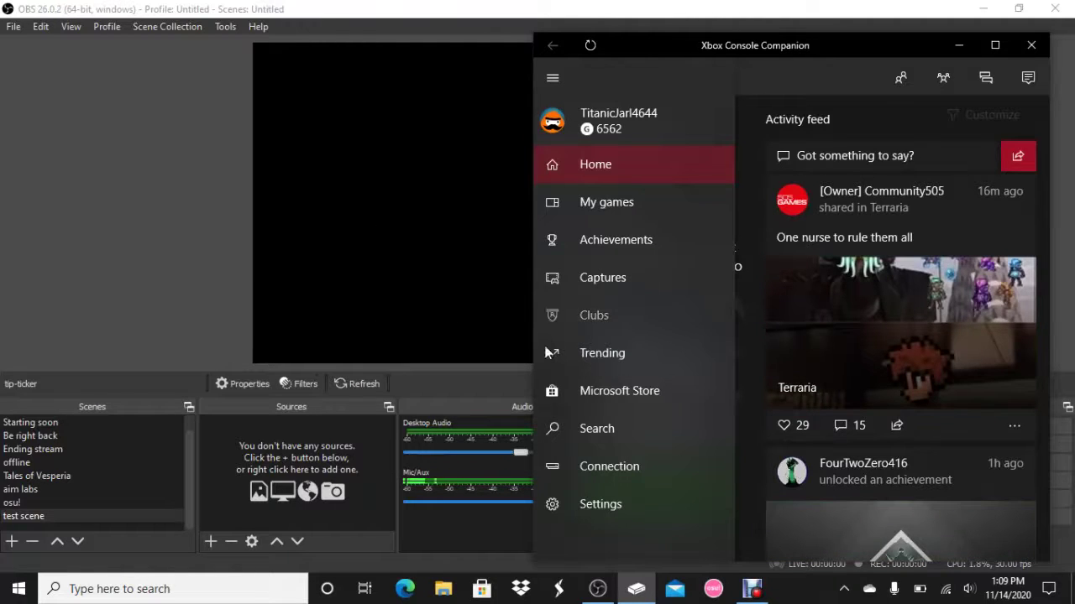
pyautogui.click(595, 461)
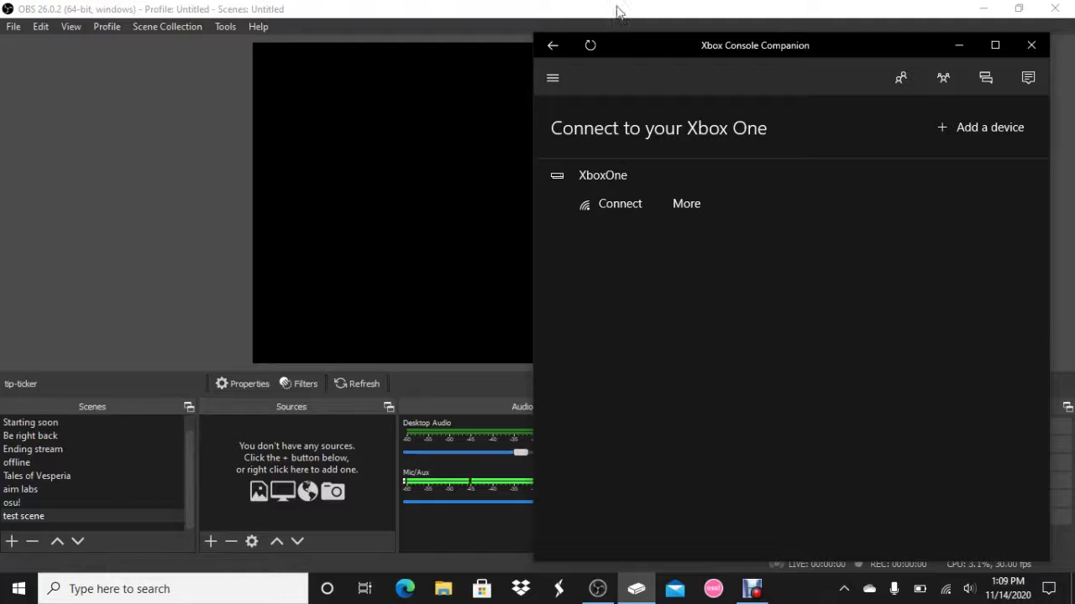
# Minimize OBS and open New Text Document (2) from the desktop in Notepad
pyautogui.click(985, 8)
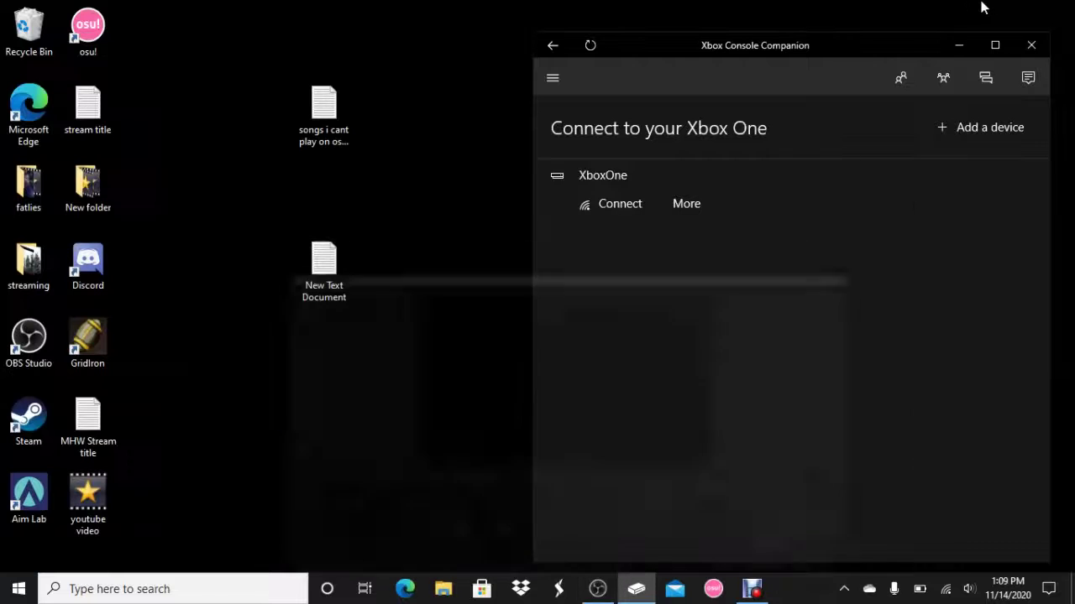
pyautogui.moveTo(695, 61); pyautogui.dragTo(265, 47)
pyautogui.doubleClick(776, 104)
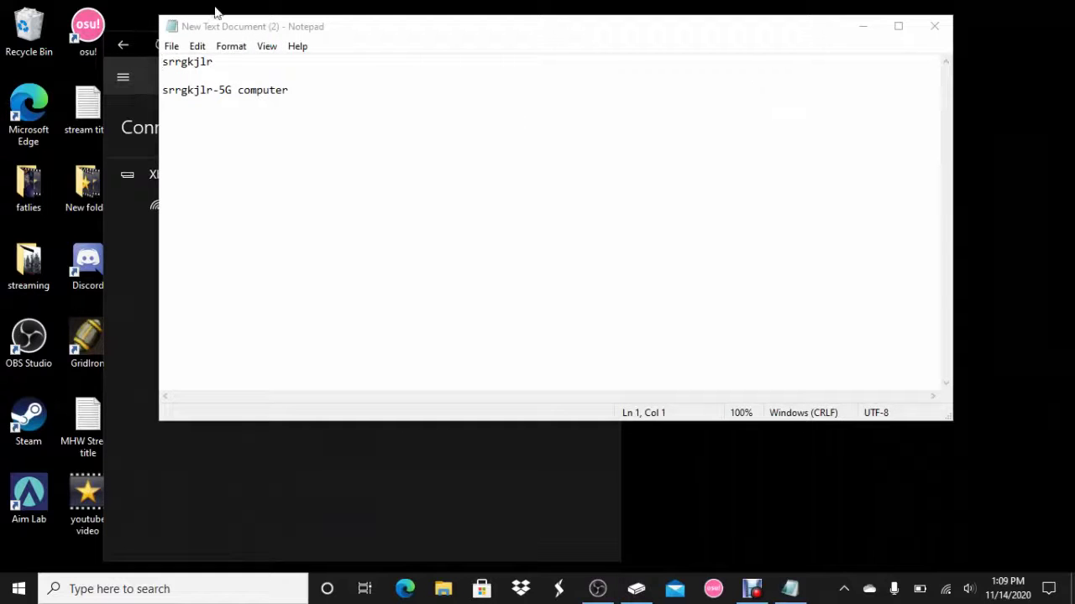
# Edit the third line of the notes, changing the word after 5G
pyautogui.moveTo(164, 61); pyautogui.dragTo(266, 74)
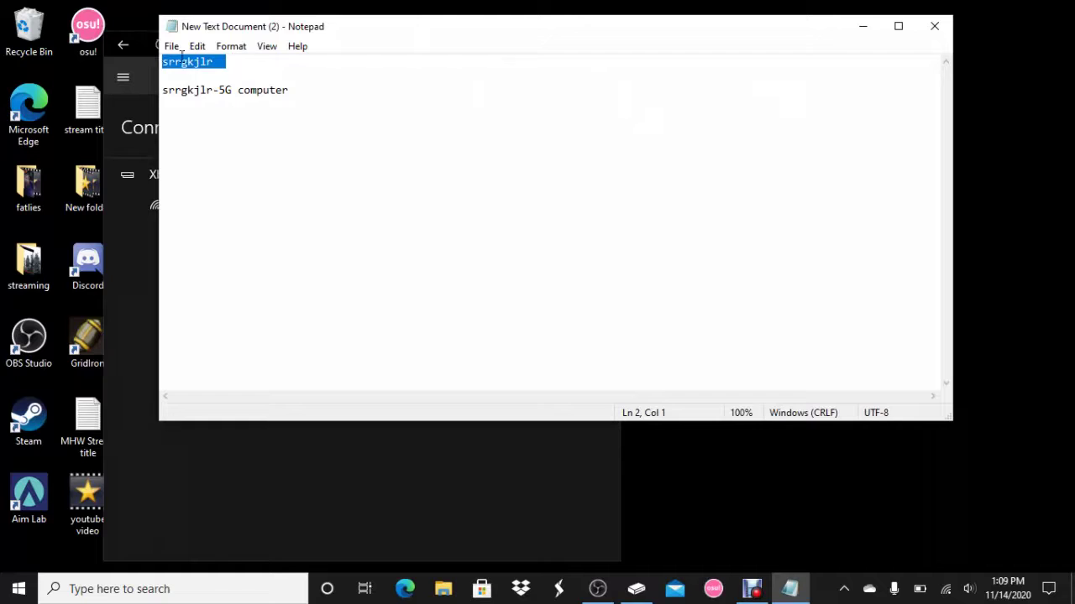
pyautogui.moveTo(207, 90); pyautogui.dragTo(162, 90)
pyautogui.click(215, 89)
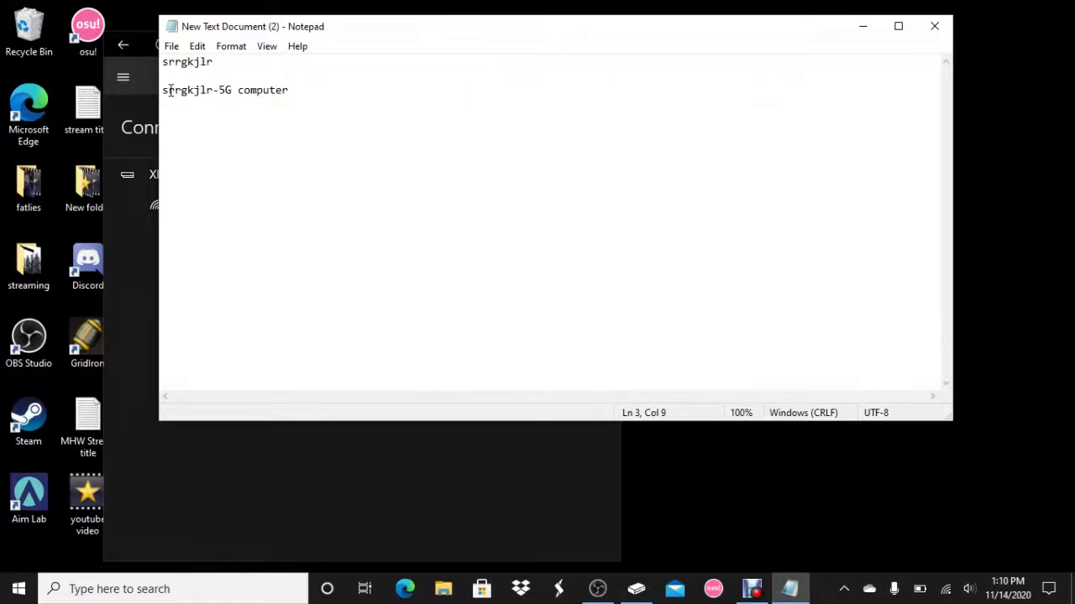
pyautogui.moveTo(163, 89); pyautogui.dragTo(300, 90)
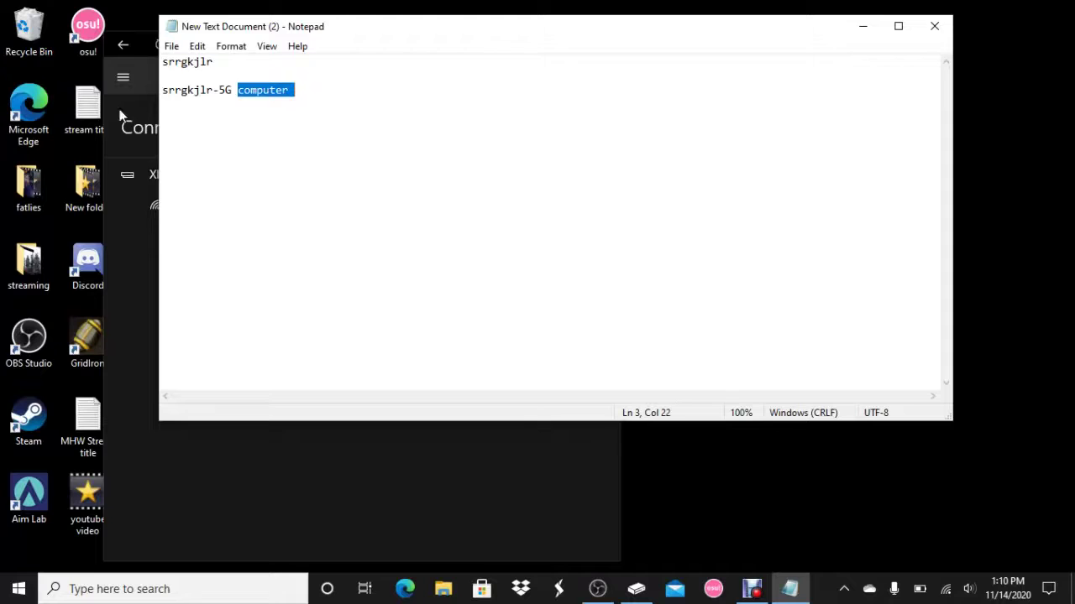
pyautogui.moveTo(296, 90); pyautogui.dragTo(232, 90)
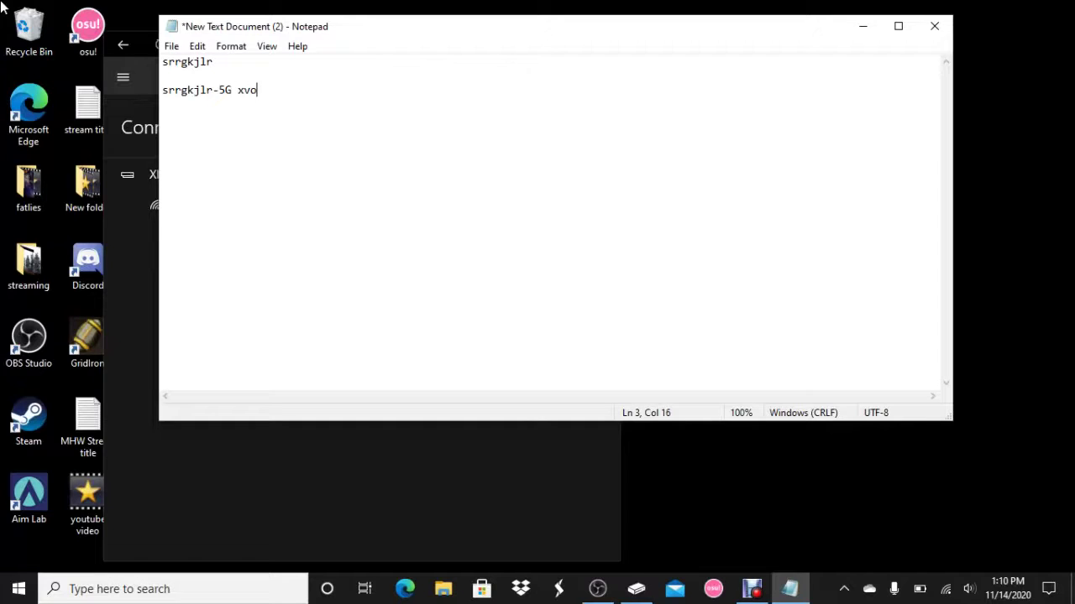
pyautogui.press('BackSpace')
pyautogui.write('x')
pyautogui.press('BackSpace')
pyautogui.press('BackSpace')
pyautogui.press('BackSpace')
pyautogui.press('BackSpace')
pyautogui.press('BackSpace')
pyautogui.press('BackSpace')
# Remove the extra word from the first line, then close Notepad without saving
pyautogui.click(229, 62)
pyautogui.press('BackSpace')
pyautogui.press('BackSpace')
pyautogui.press('BackSpace')
pyautogui.press('BackSpace')
pyautogui.press('BackSpace')
pyautogui.click(933, 26)
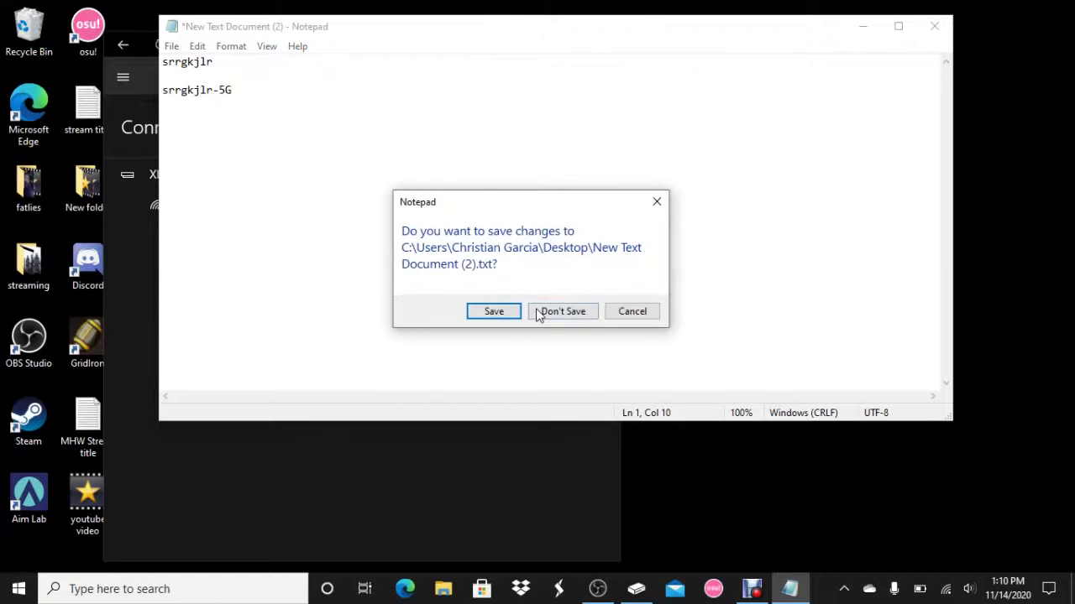
pyautogui.click(565, 312)
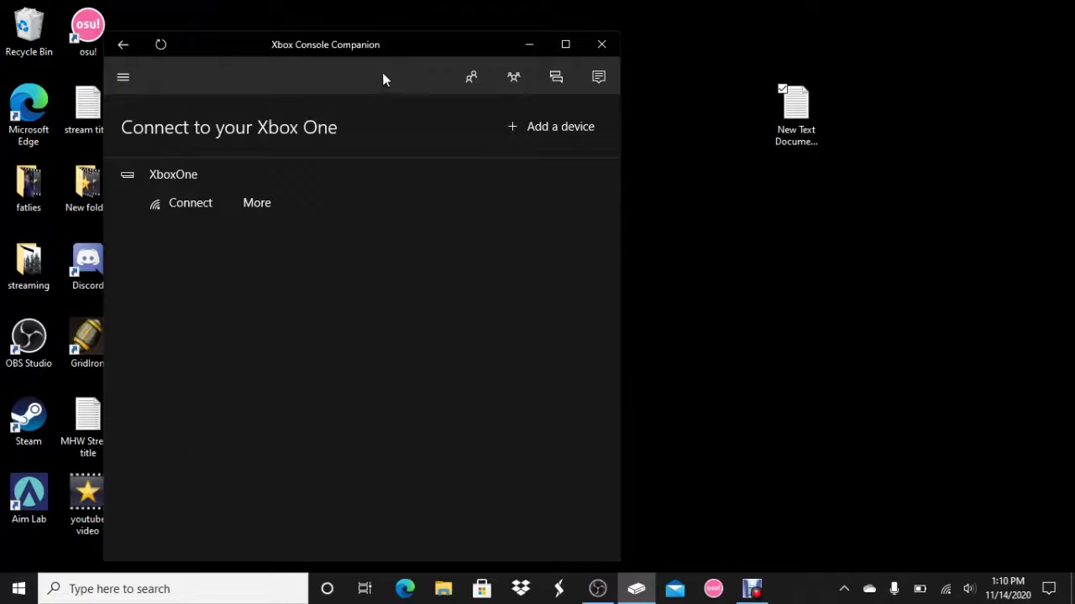
# Move the Xbox window right, forget the XboxOne console, and bring up Add a device
pyautogui.moveTo(249, 40); pyautogui.dragTo(639, 27)
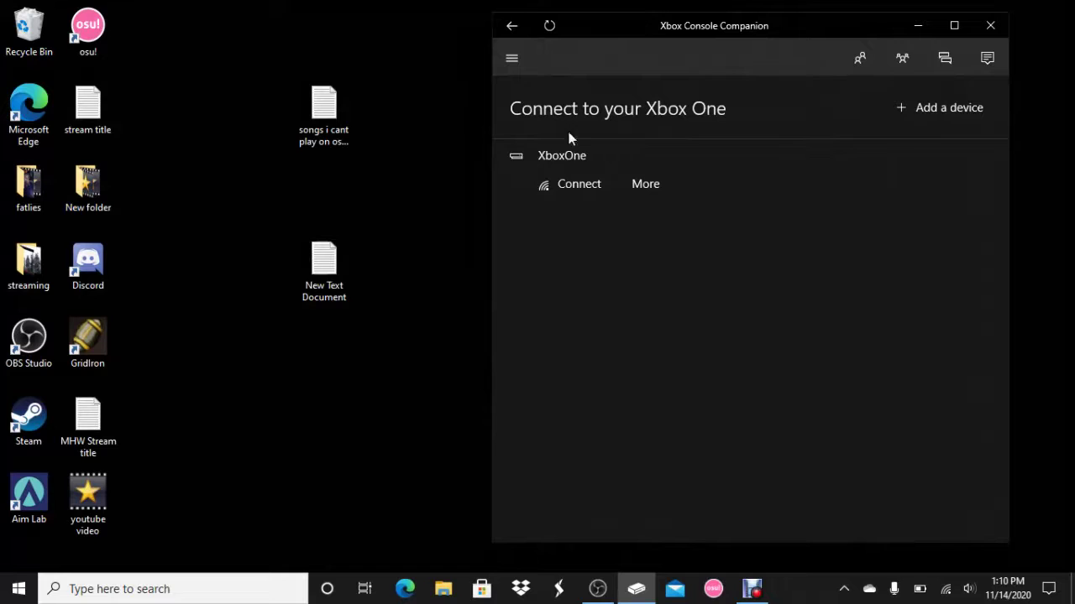
pyautogui.click(943, 107)
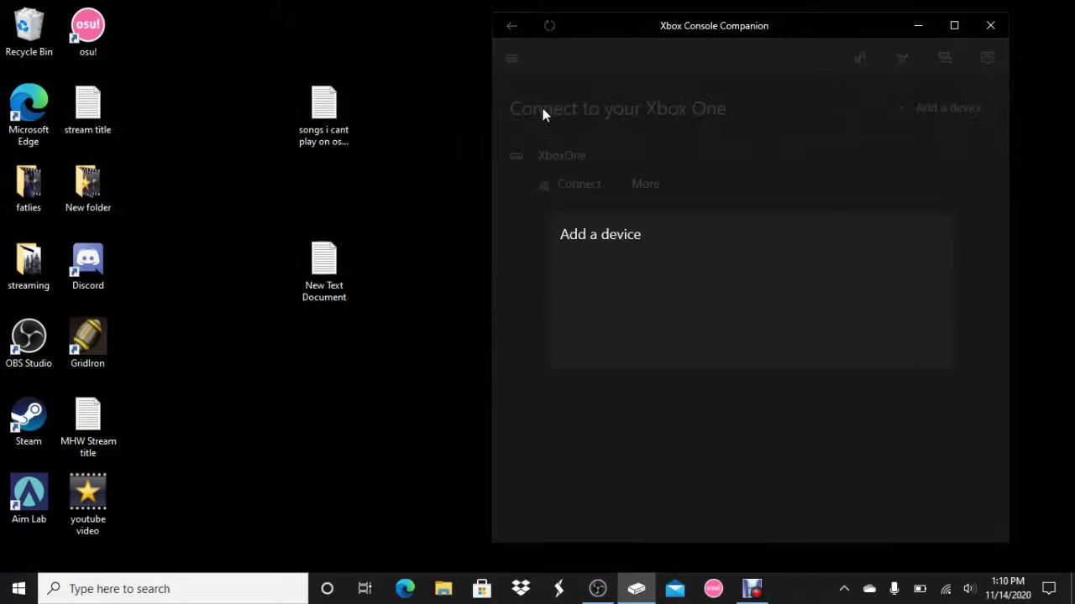
pyautogui.click(856, 160)
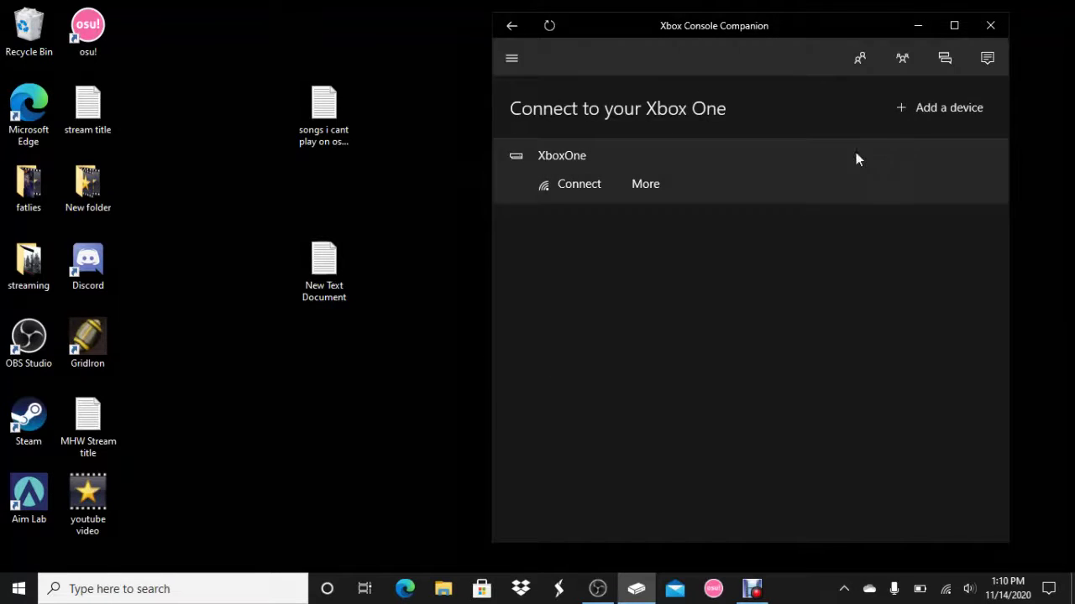
pyautogui.click(646, 184)
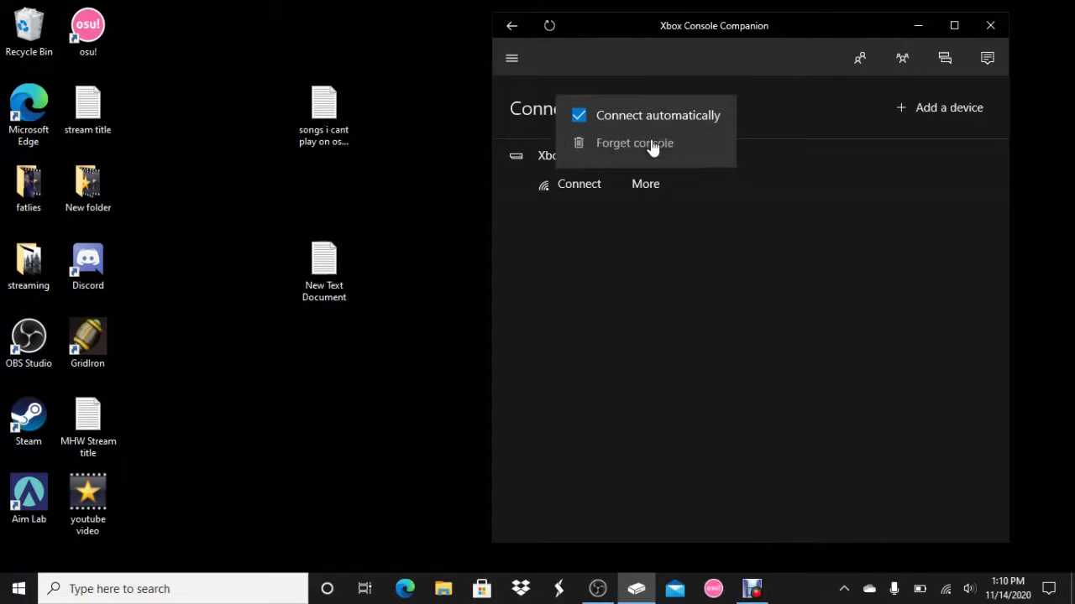
pyautogui.click(652, 145)
pyautogui.click(956, 117)
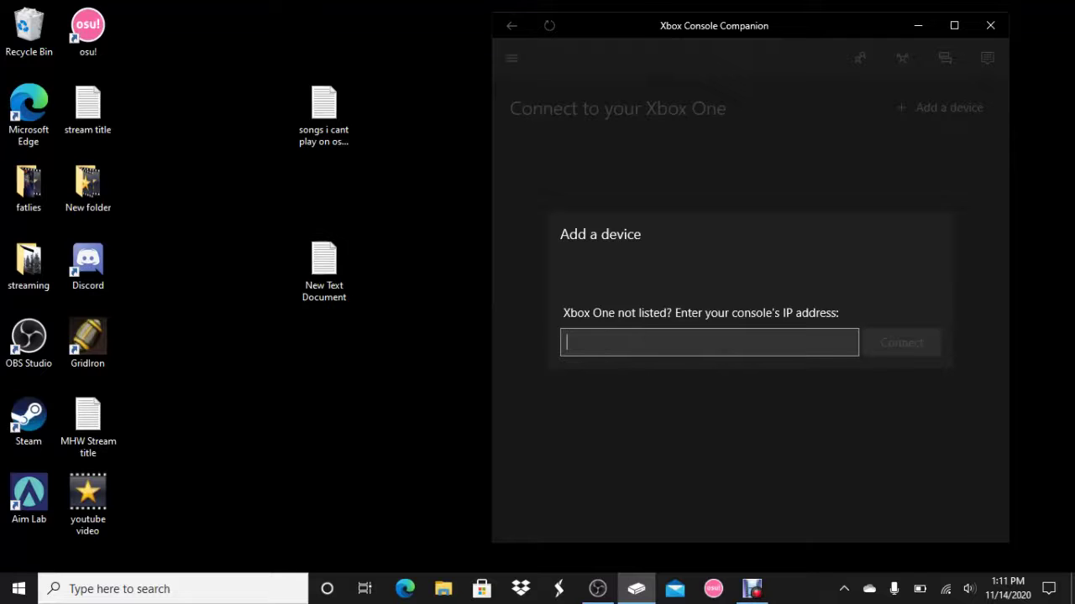
# Maximize the Xbox app and reconnect to the XboxOne console through Add a device
pyautogui.click(963, 100)
pyautogui.click(953, 26)
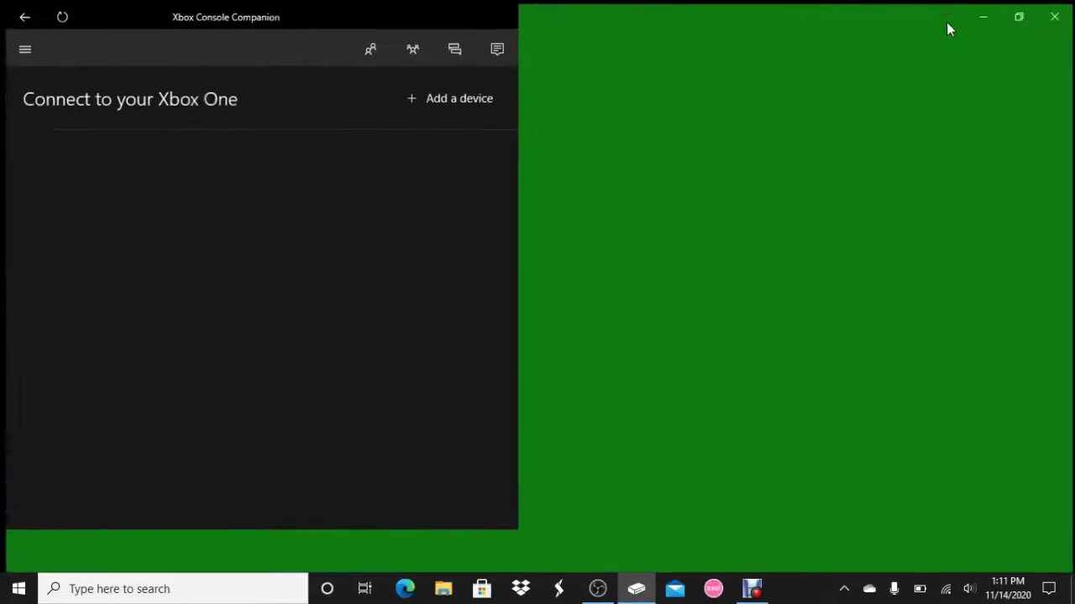
pyautogui.click(777, 52)
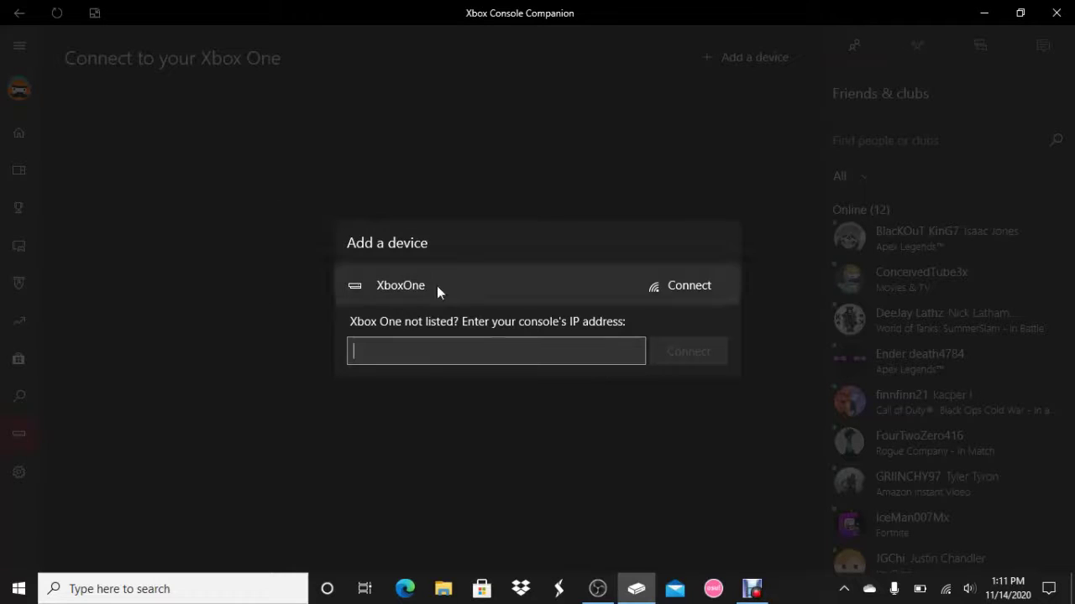
pyautogui.click(388, 270)
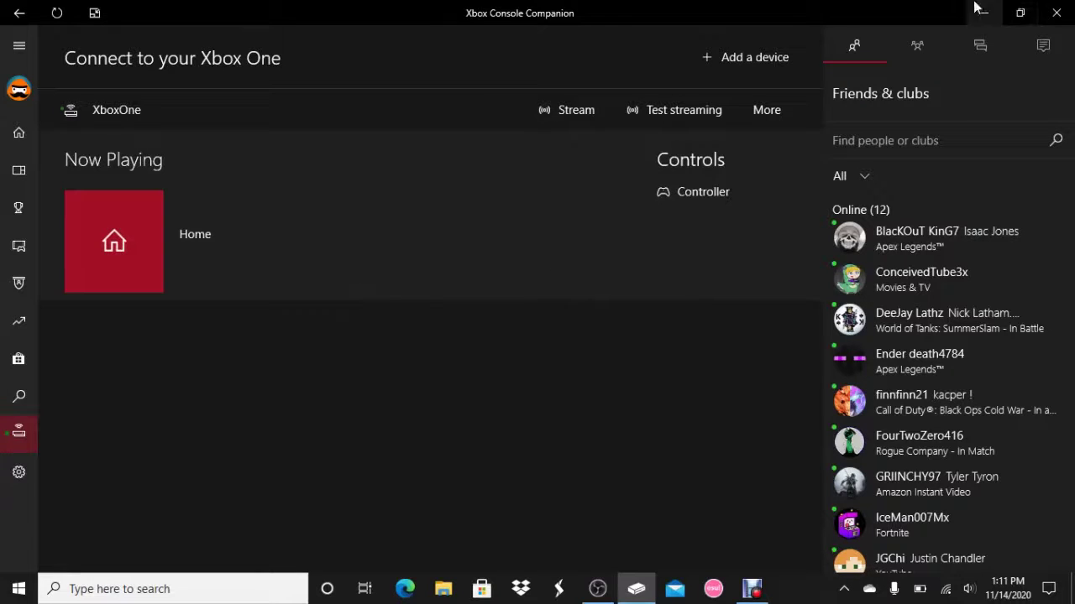
# Start the XboxOne stream, dismiss the no-controllers warning, restore the window, and return to OBS
pyautogui.click(571, 122)
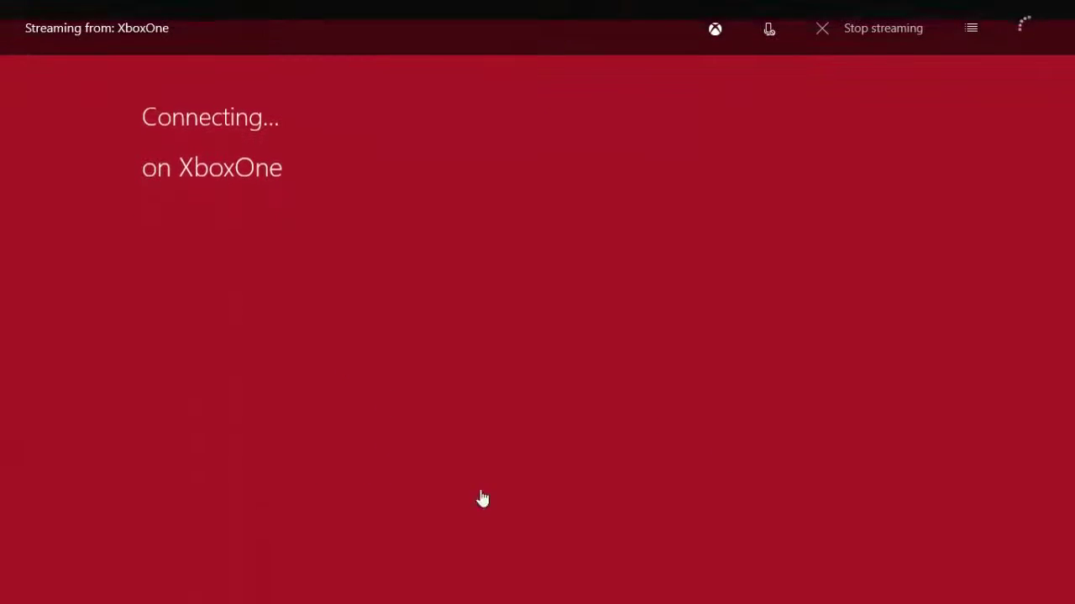
pyautogui.press('super')
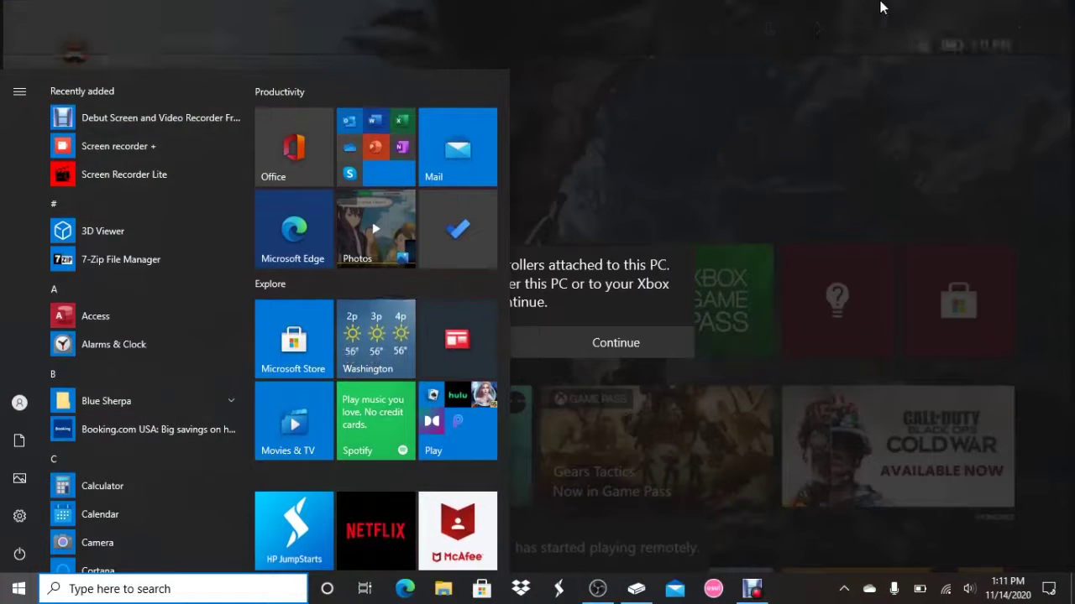
pyautogui.click(707, 12)
pyautogui.click(1018, 15)
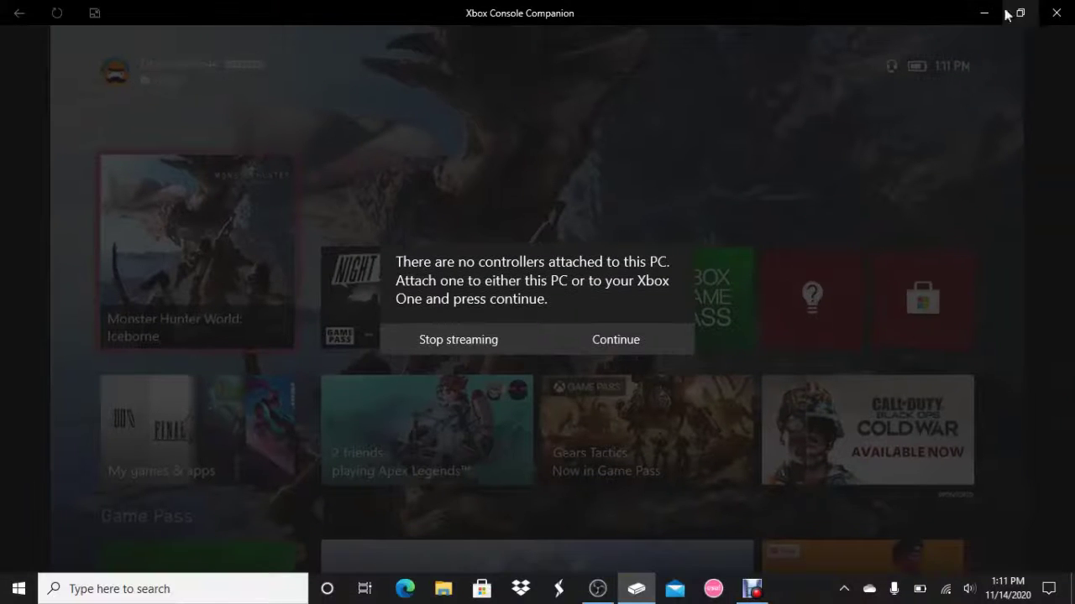
pyautogui.click(615, 340)
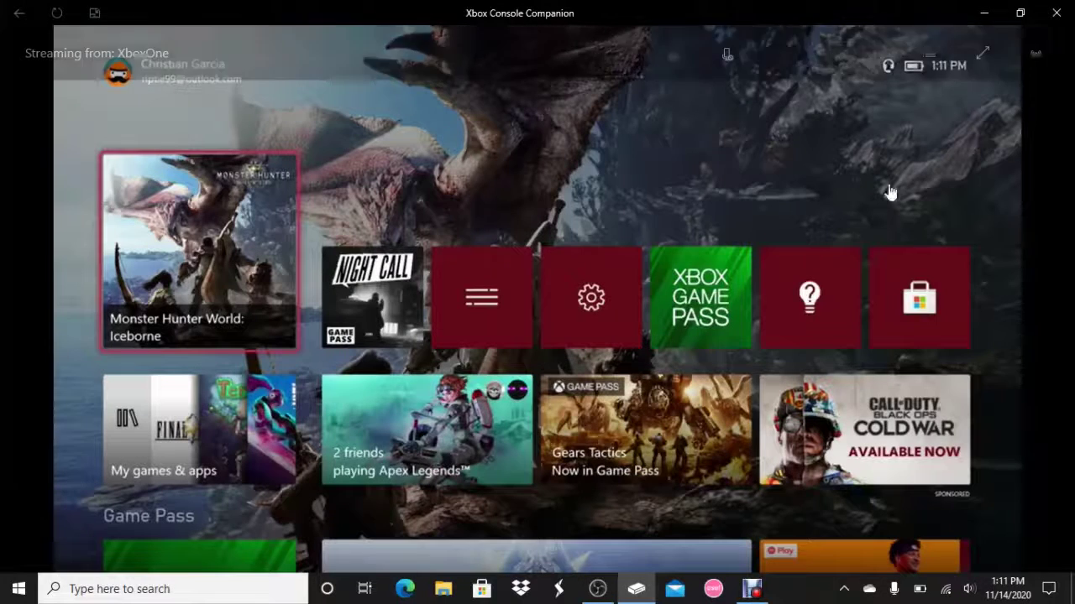
pyautogui.click(1019, 12)
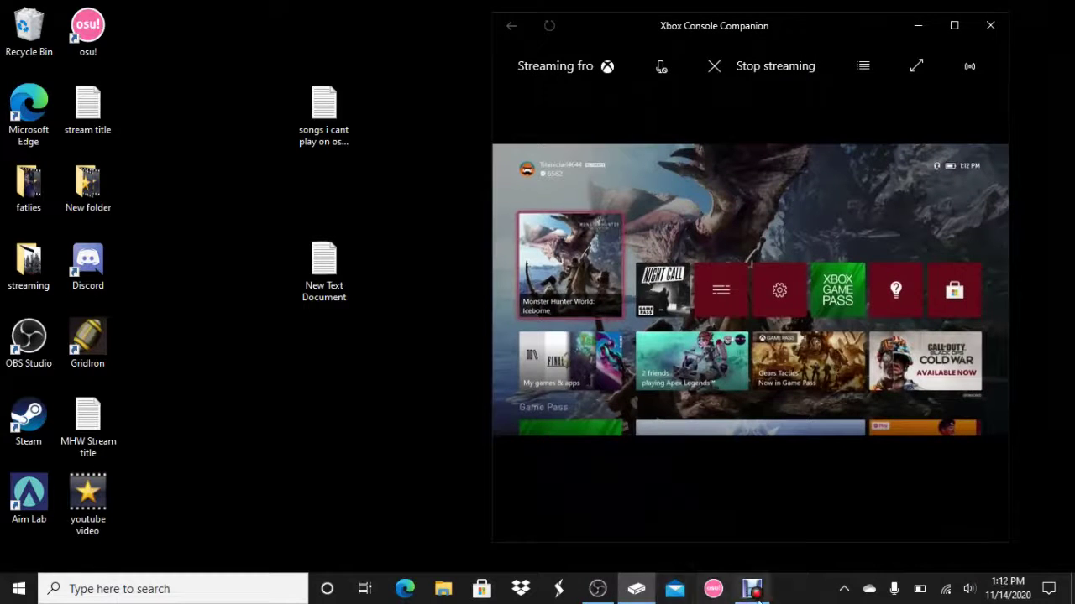
pyautogui.click(601, 591)
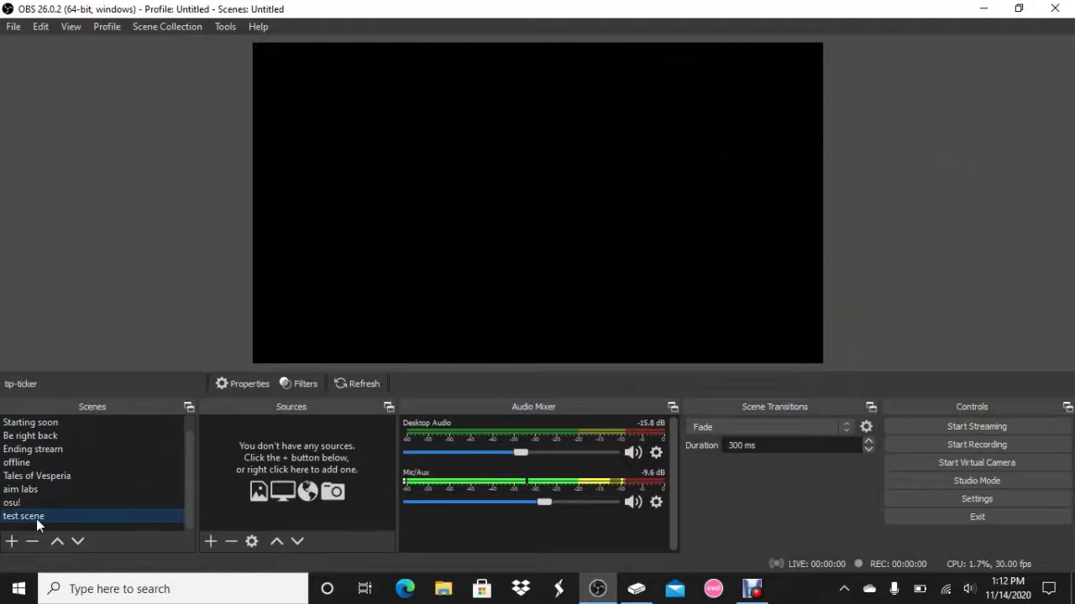
pyautogui.click(210, 543)
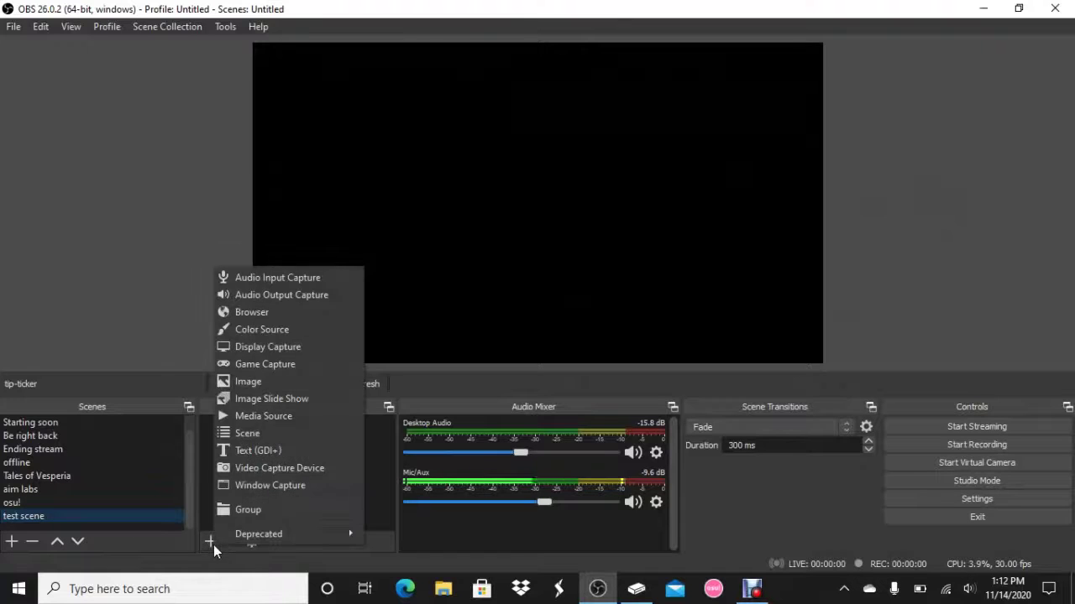
pyautogui.click(245, 343)
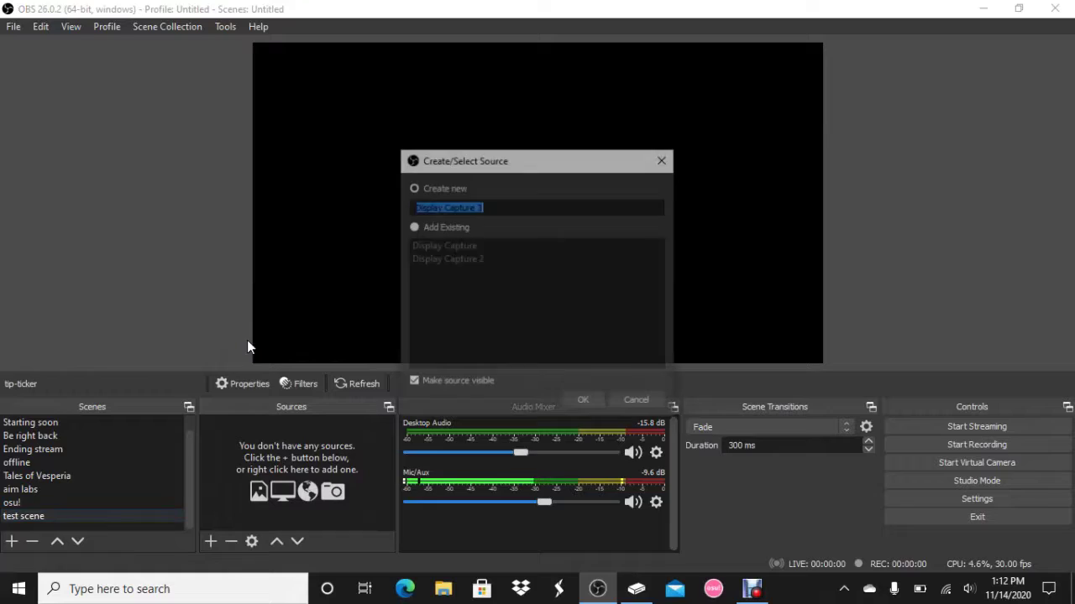
pyautogui.click(584, 402)
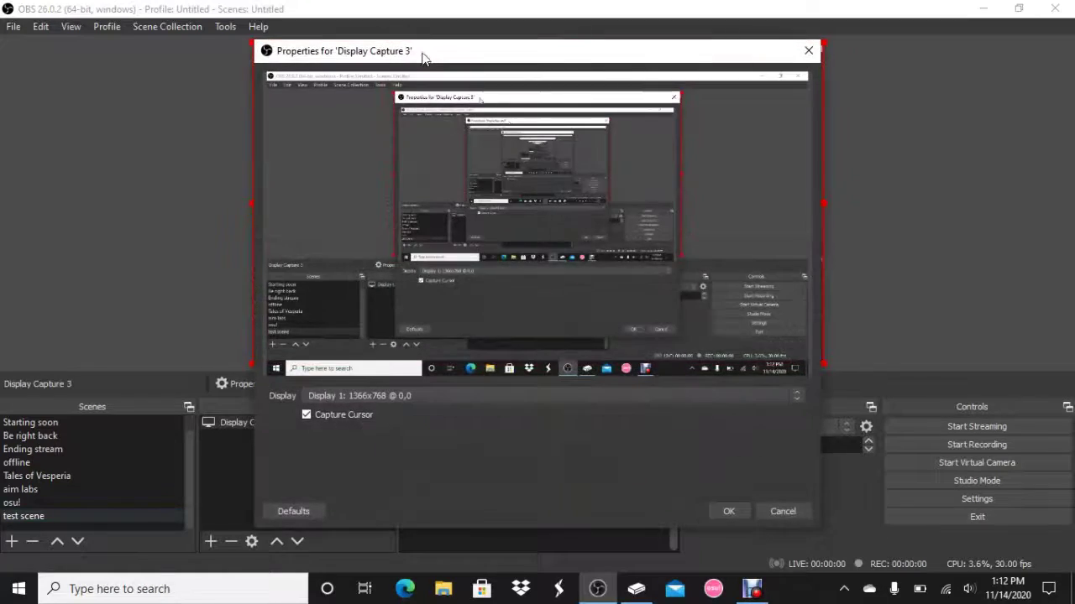
pyautogui.moveTo(422, 52); pyautogui.dragTo(453, 95)
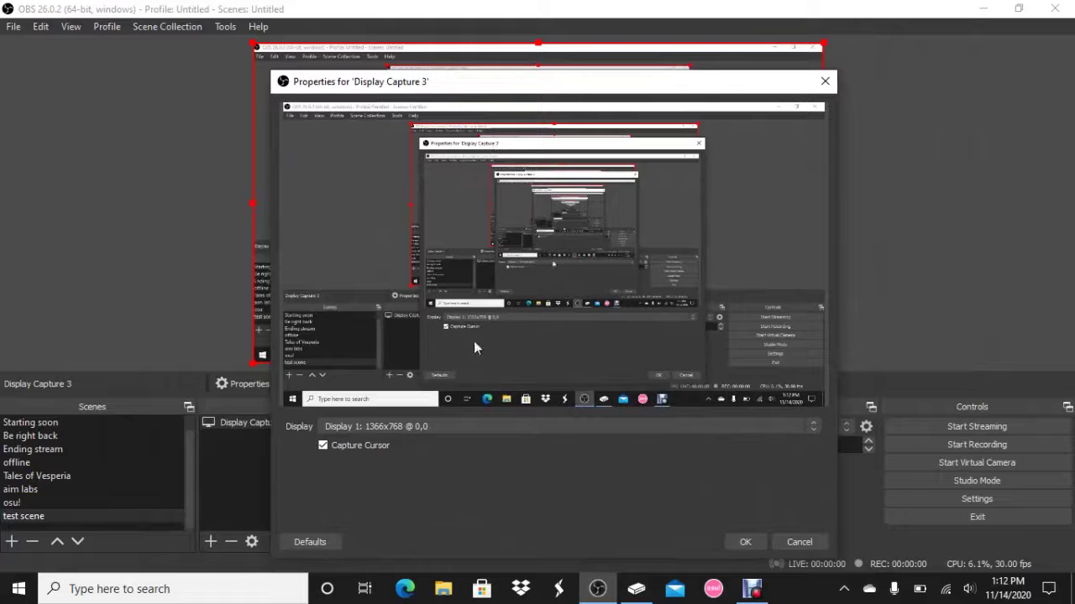
pyautogui.click(233, 425)
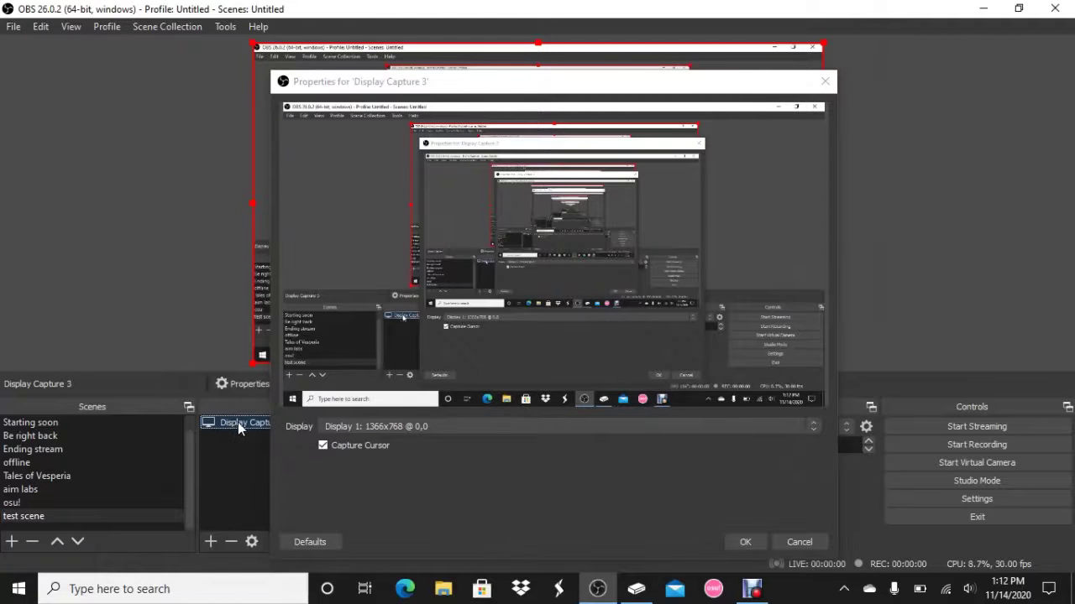
pyautogui.press('Delete')
pyautogui.click(607, 313)
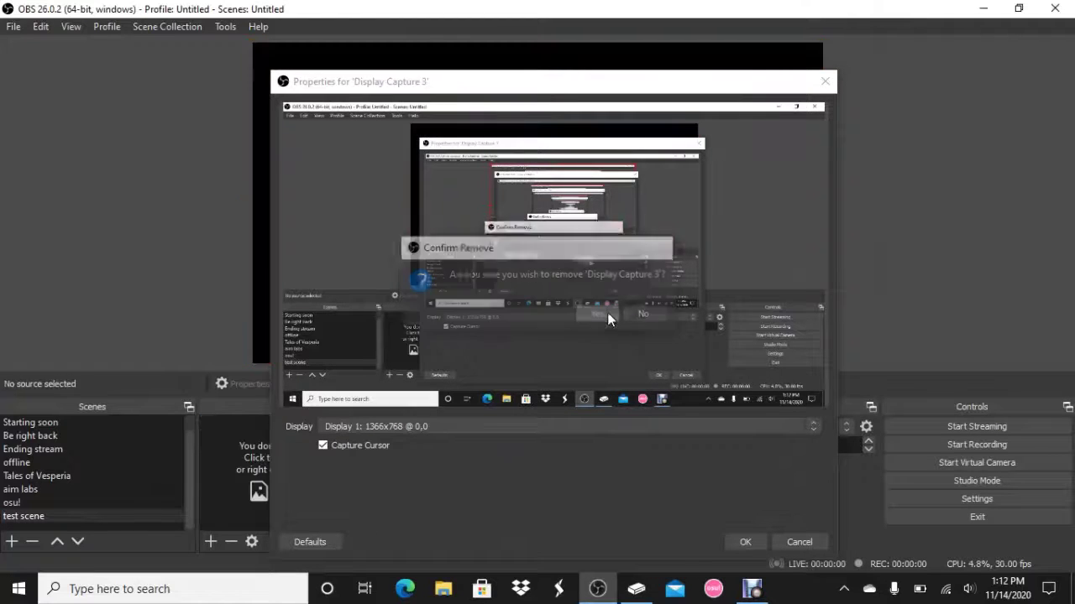
pyautogui.click(790, 545)
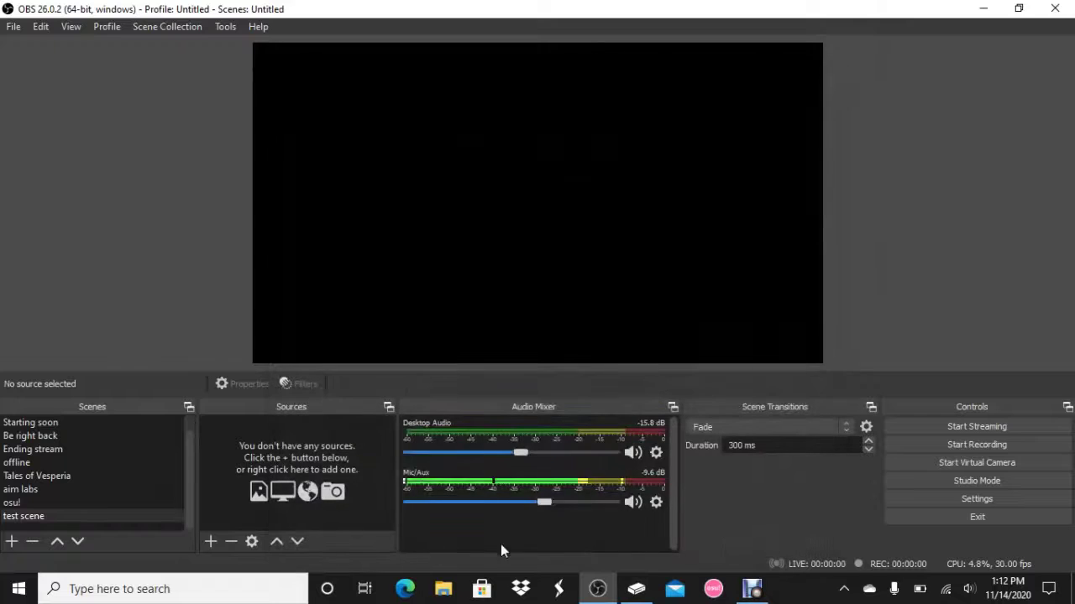
pyautogui.click(209, 542)
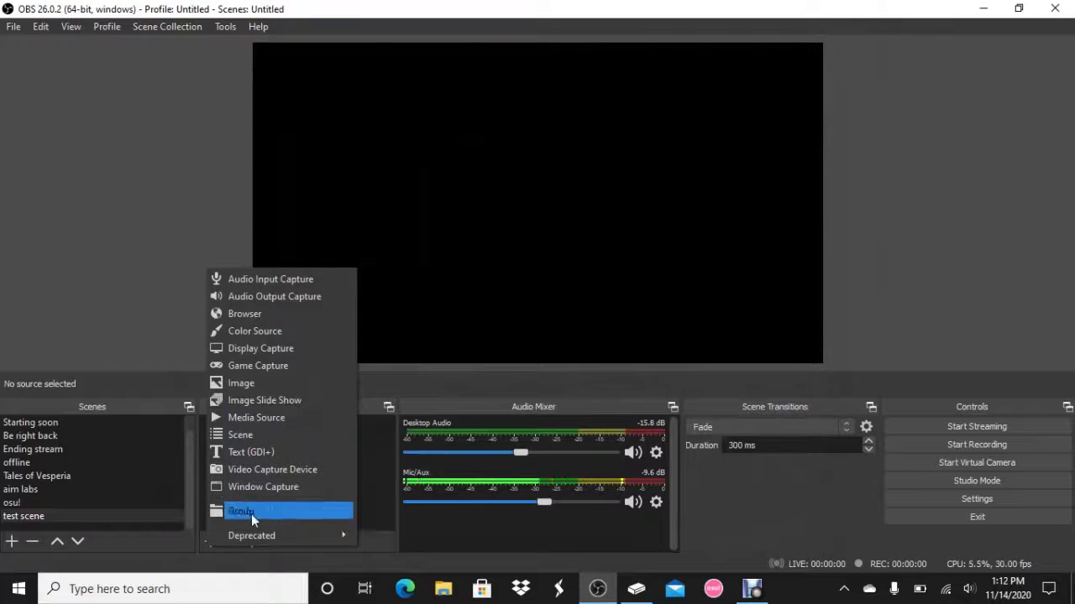
# Add a Window Capture source named 'test sources' to the scene
pyautogui.click(256, 487)
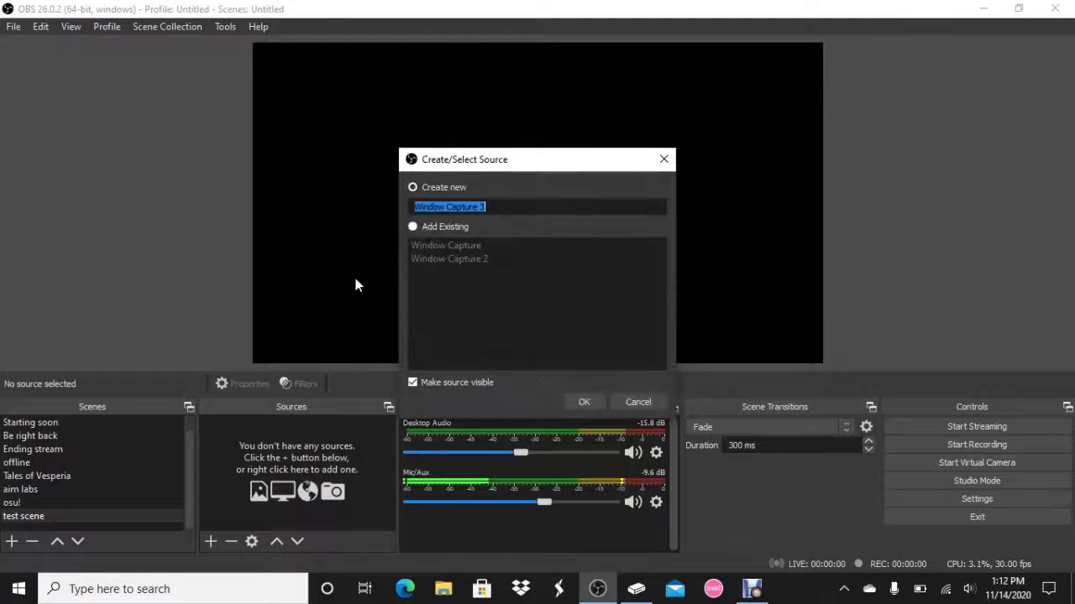
pyautogui.write('test ')
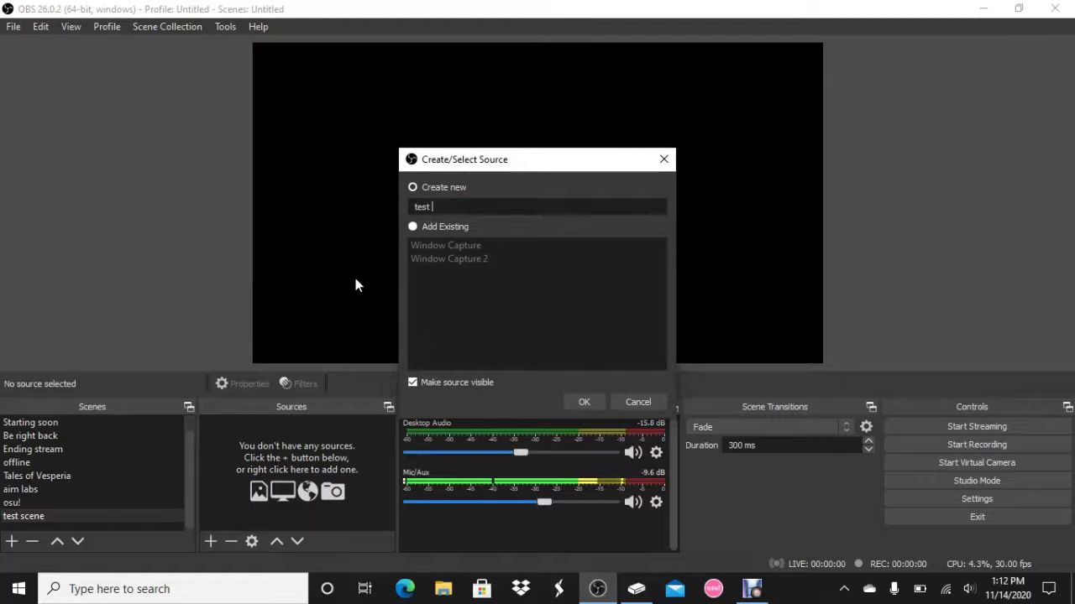
pyautogui.write('sources')
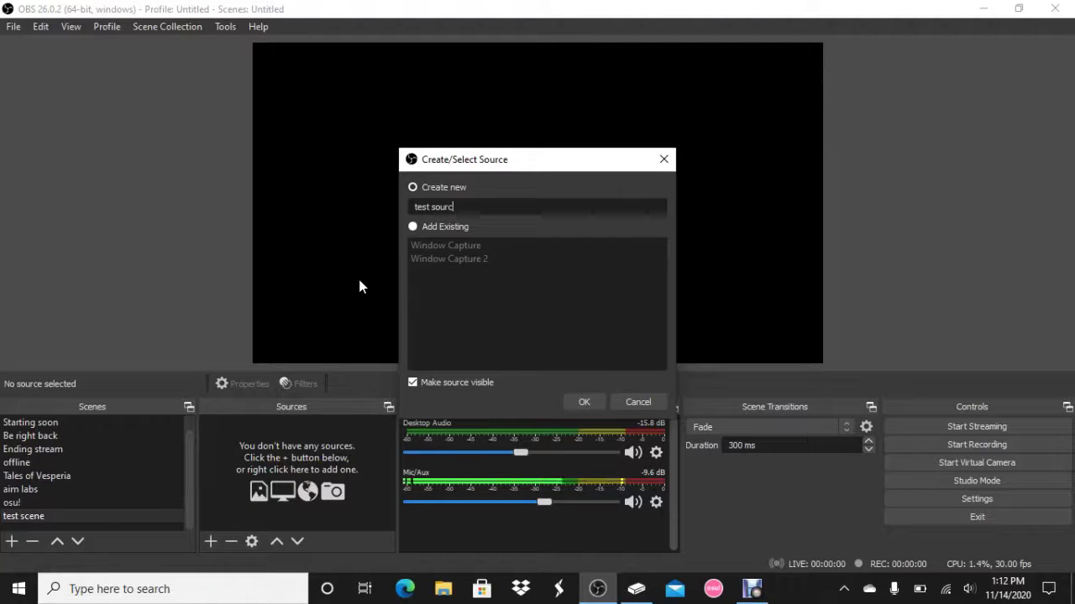
pyautogui.click(575, 400)
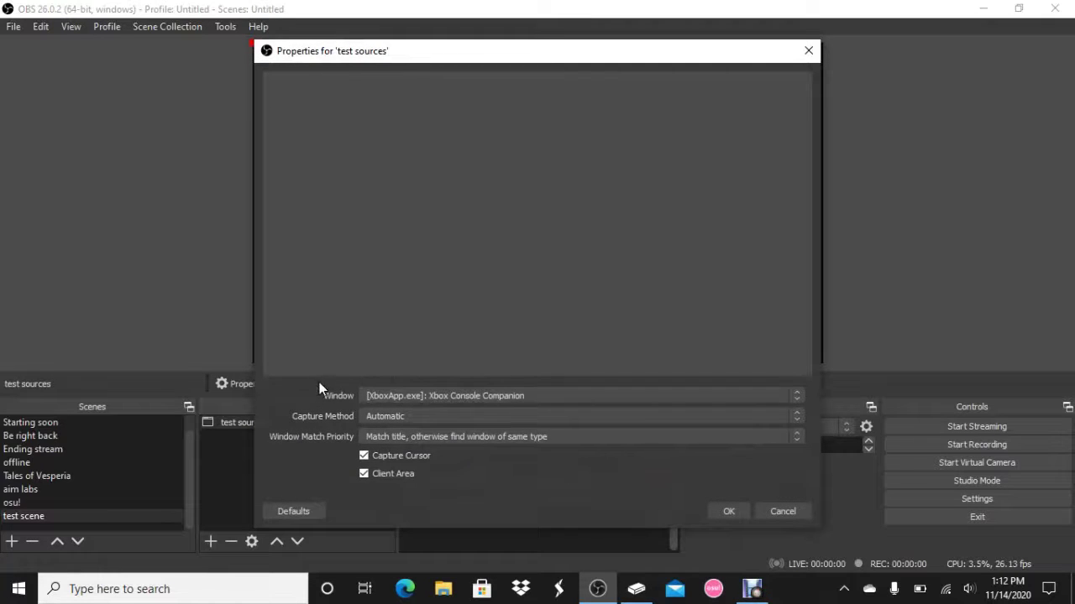
# Set the capture window to [XboxApp.exe]: Xbox Console Companion, check the preview, and confirm
pyautogui.click(404, 400)
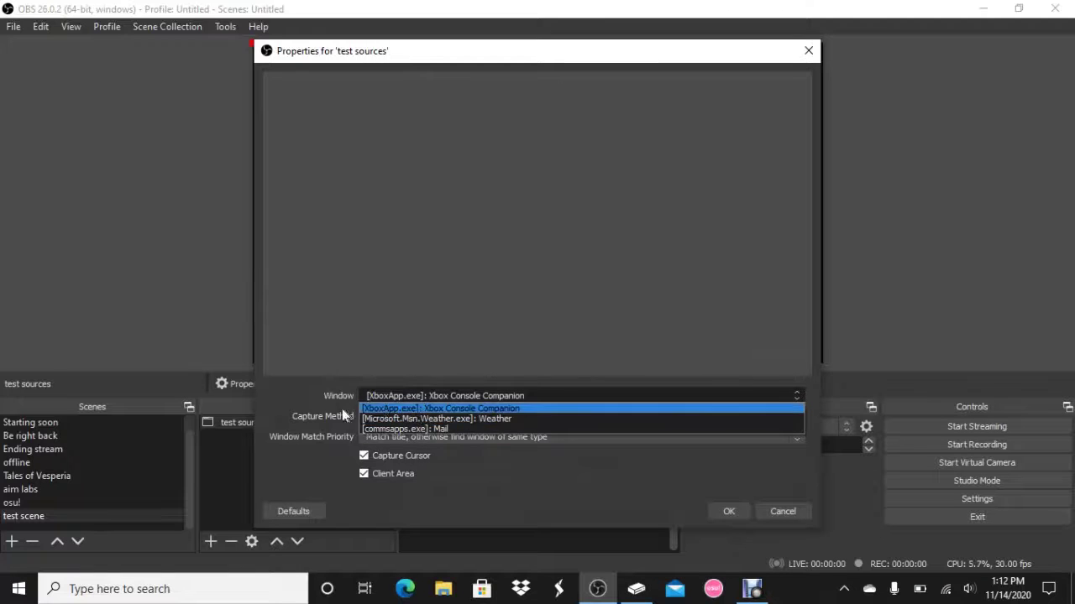
pyautogui.click(385, 408)
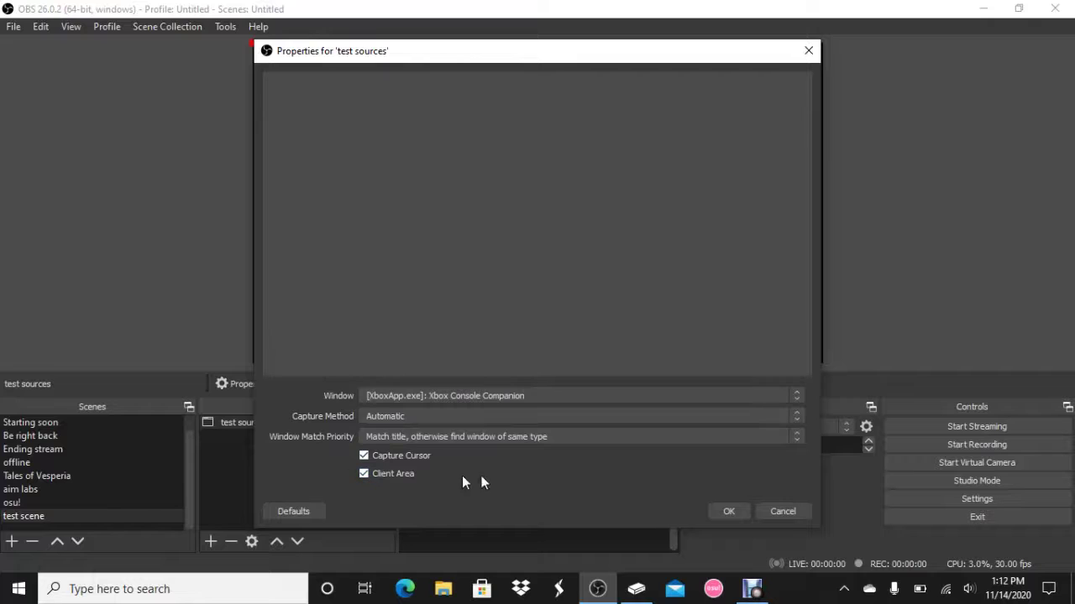
pyautogui.click(363, 456)
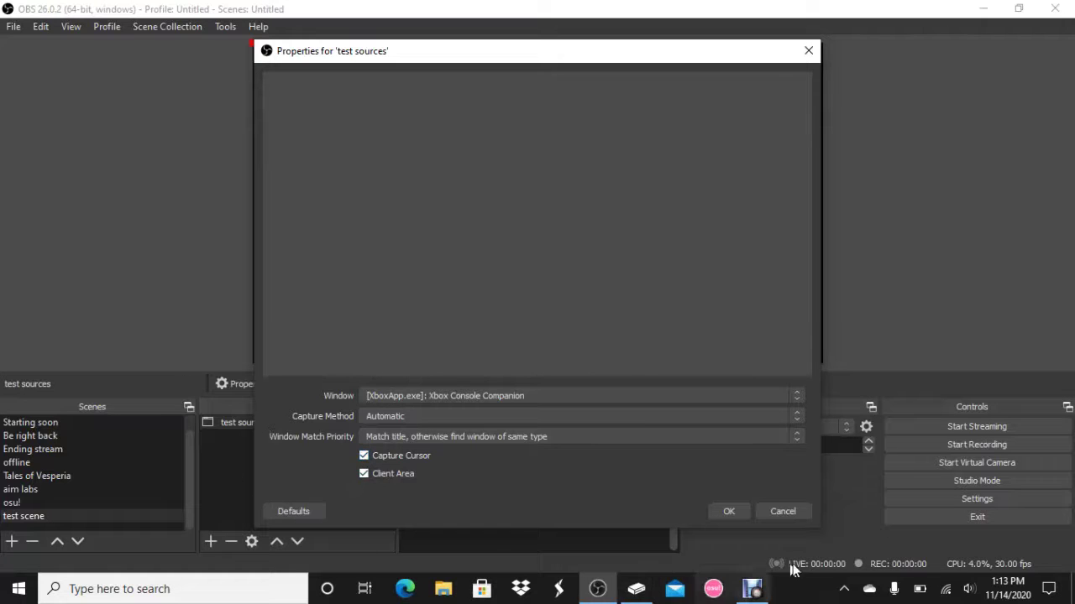
pyautogui.click(636, 593)
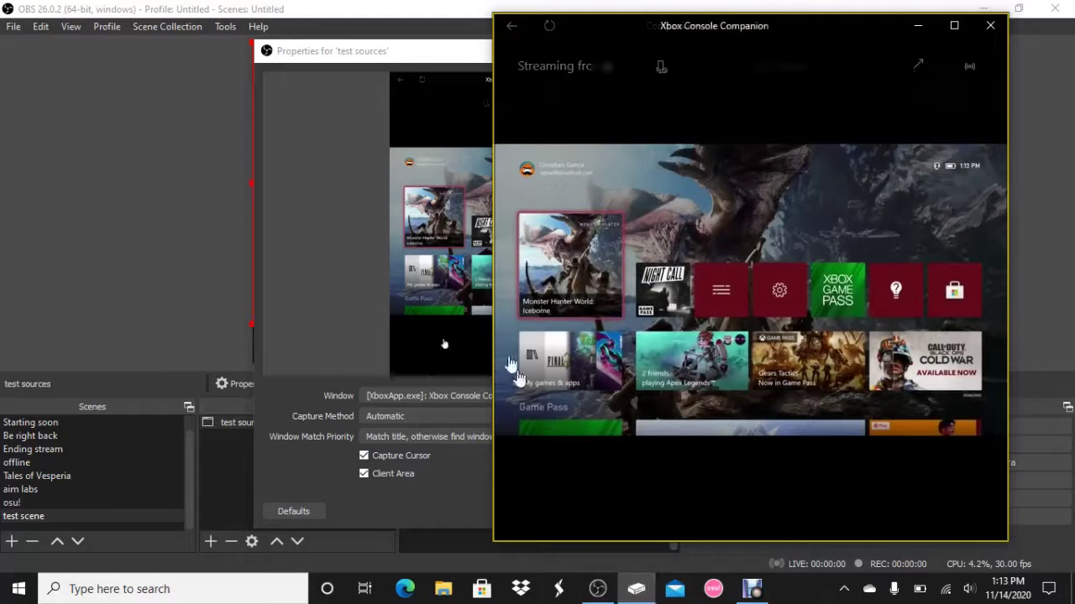
pyautogui.moveTo(361, 51); pyautogui.dragTo(261, 51)
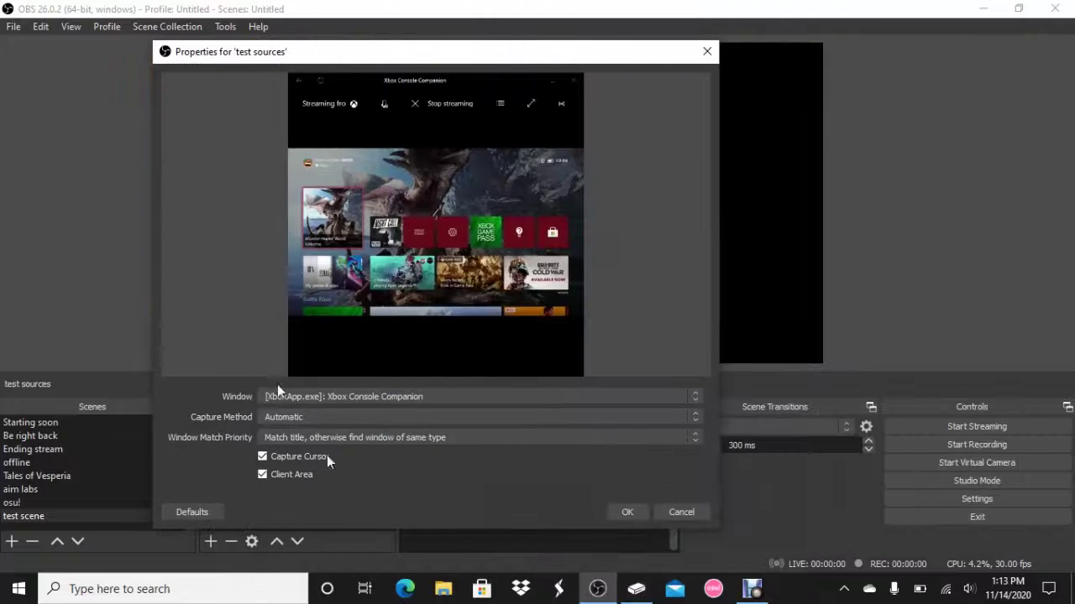
pyautogui.click(629, 513)
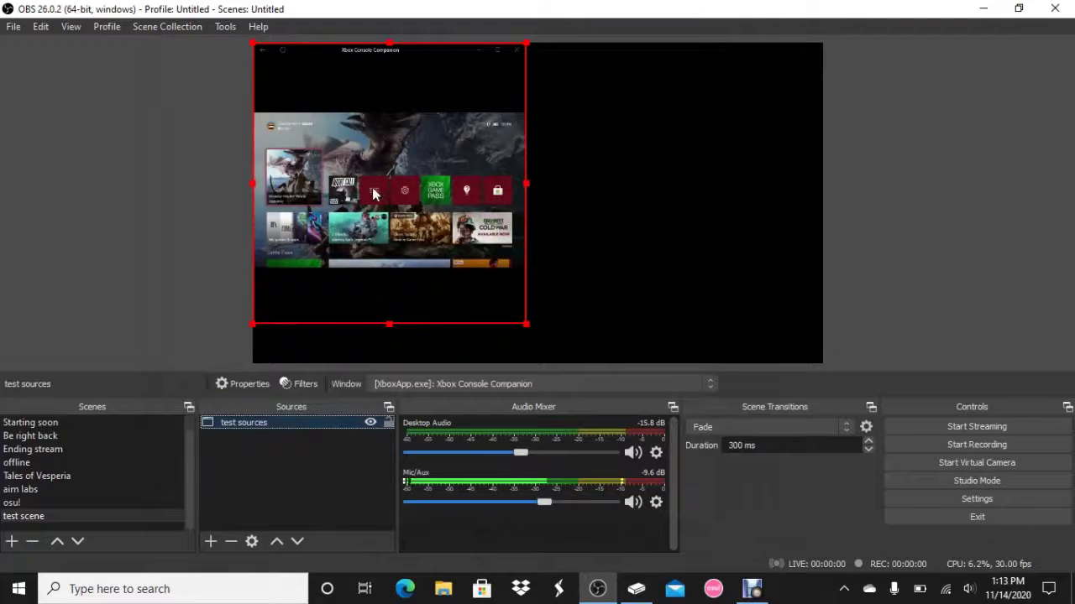
# Maximize the Xbox Console Companion window and fit its enlarged capture inside the OBS canvas
pyautogui.moveTo(374, 191); pyautogui.dragTo(527, 196)
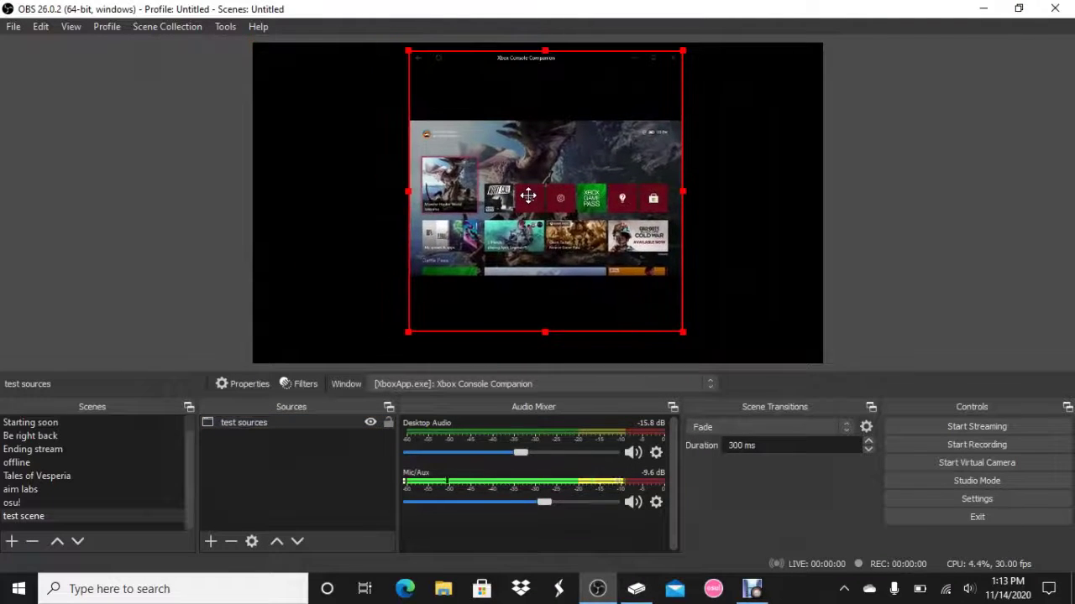
pyautogui.click(636, 589)
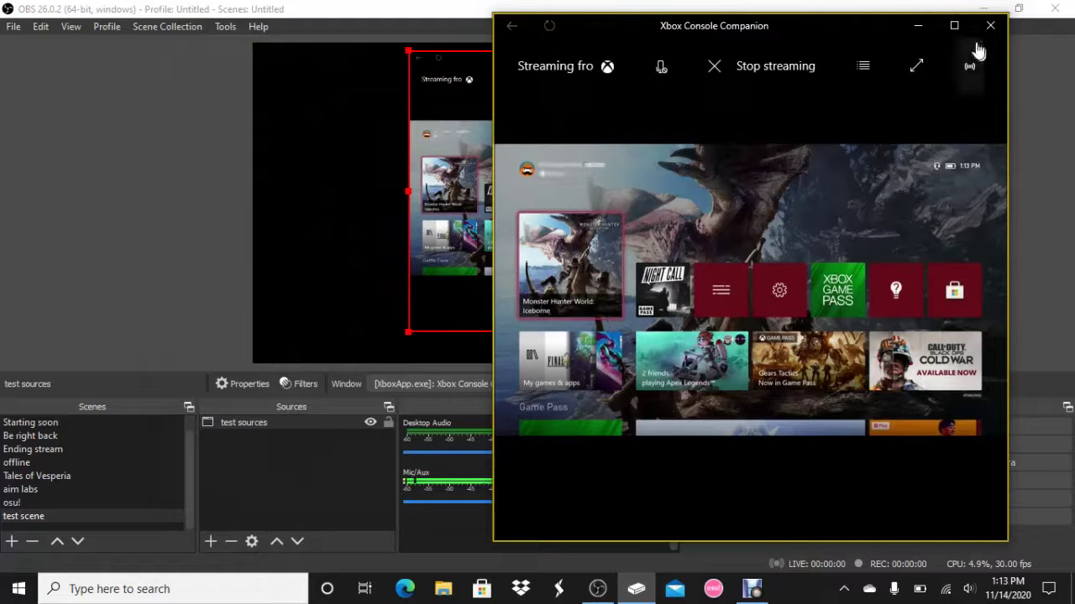
pyautogui.click(954, 25)
pyautogui.hotkey('alt', 'Tab')
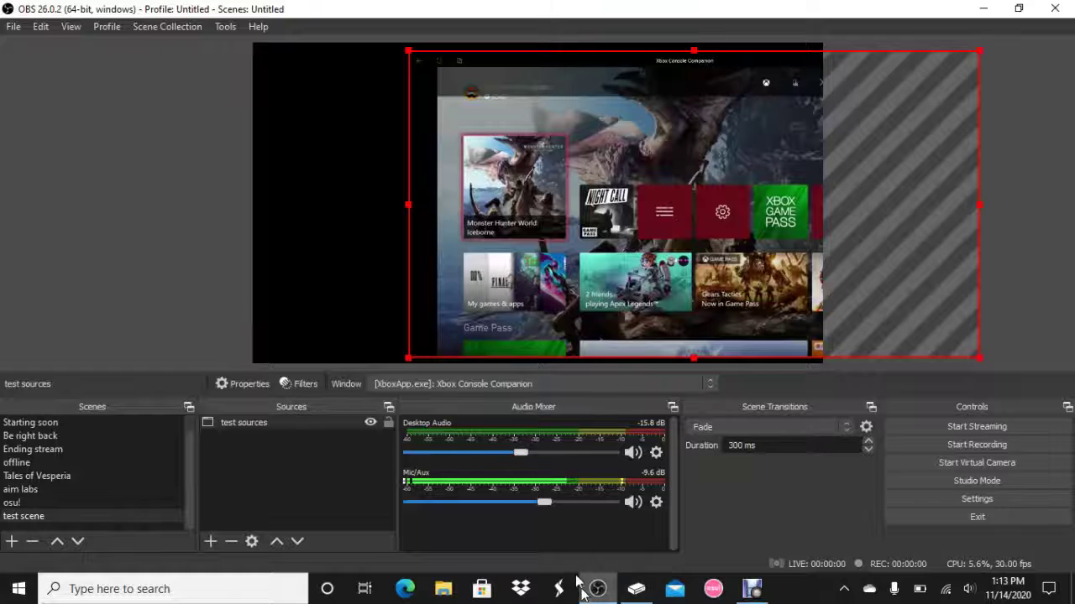
pyautogui.moveTo(616, 53); pyautogui.dragTo(540, 159)
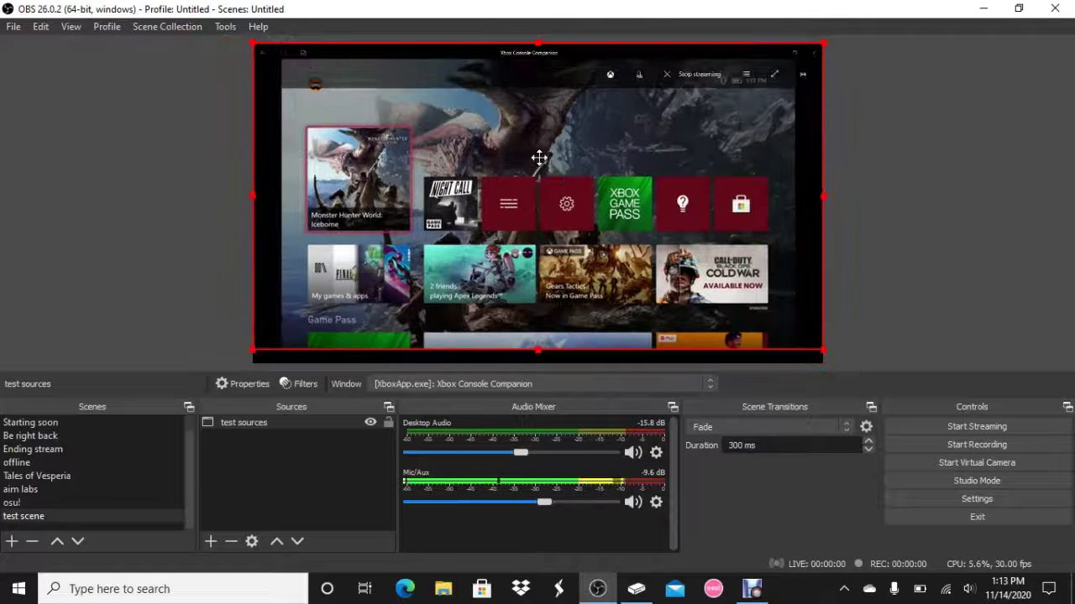
pyautogui.moveTo(538, 349); pyautogui.dragTo(542, 365)
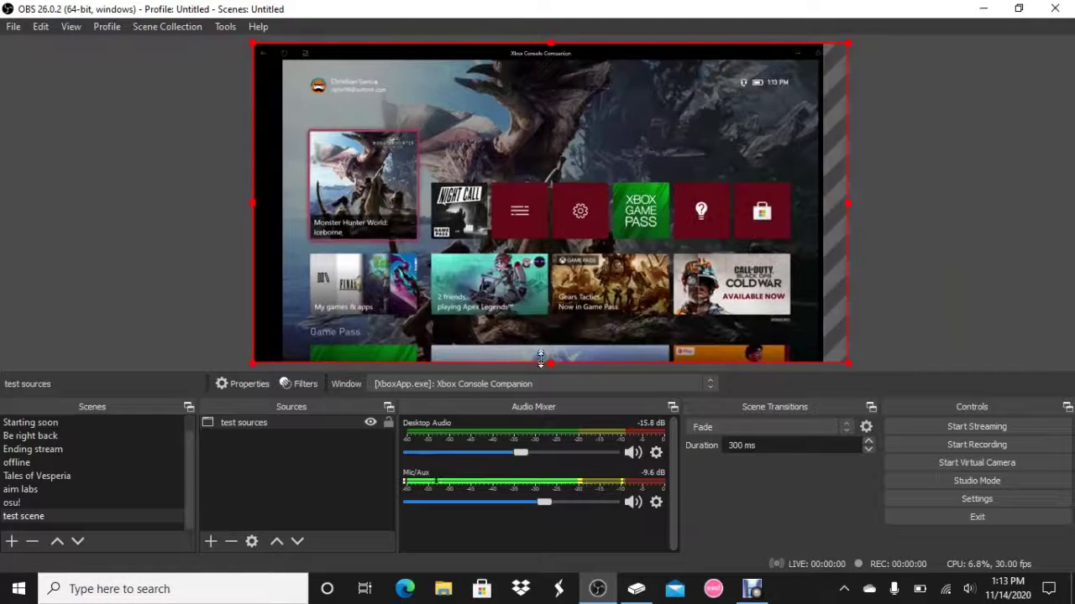
pyautogui.moveTo(526, 327); pyautogui.dragTo(501, 319)
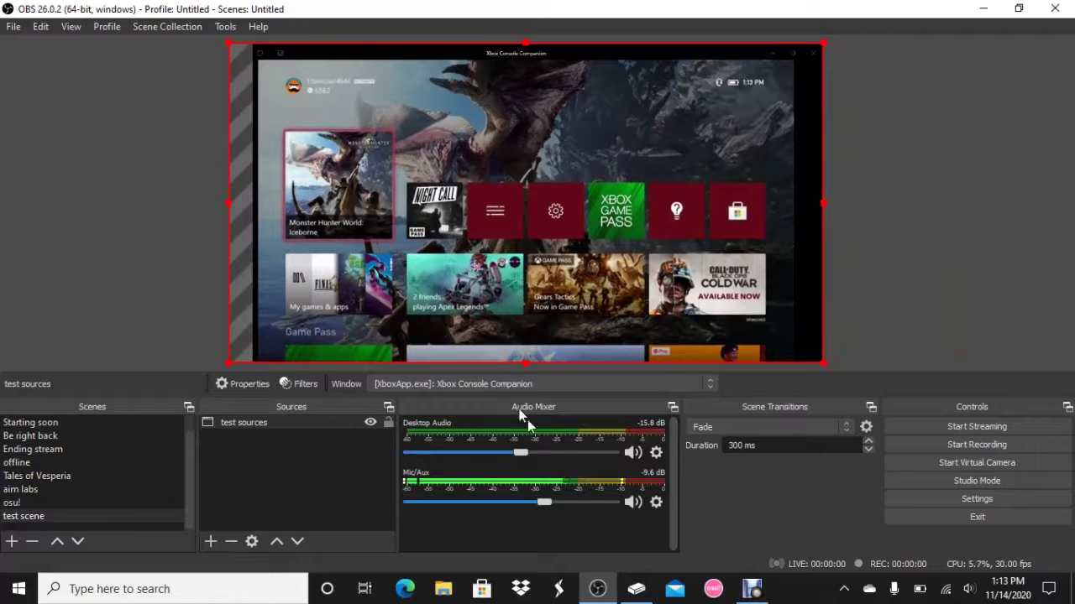
# Restore both Xbox Console Companion and OBS from full screen and move the Xbox window right
pyautogui.click(636, 588)
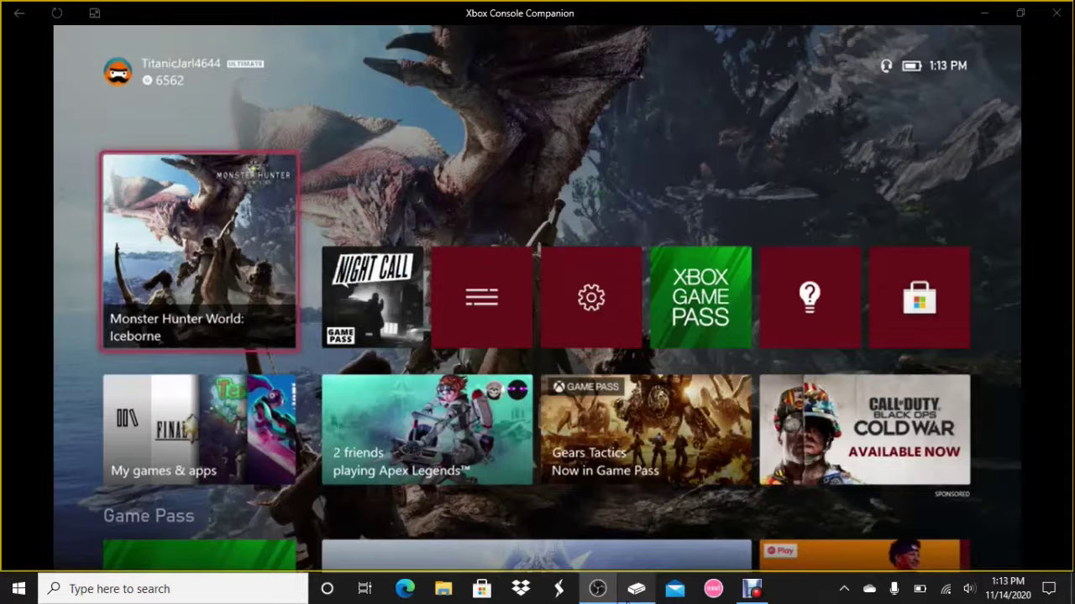
pyautogui.click(1020, 12)
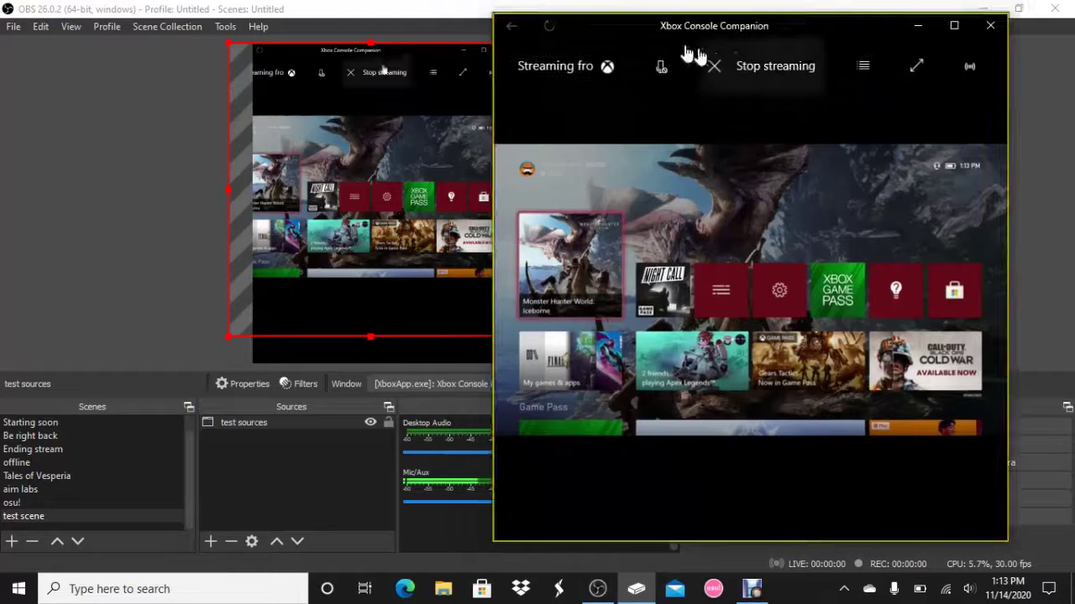
pyautogui.click(999, 7)
pyautogui.click(1018, 9)
pyautogui.moveTo(848, 27); pyautogui.dragTo(972, 33)
# Move the Xbox capture right in the preview and resize it
pyautogui.click(264, 162)
pyautogui.moveTo(264, 162); pyautogui.dragTo(403, 185)
pyautogui.moveTo(465, 197); pyautogui.dragTo(531, 227)
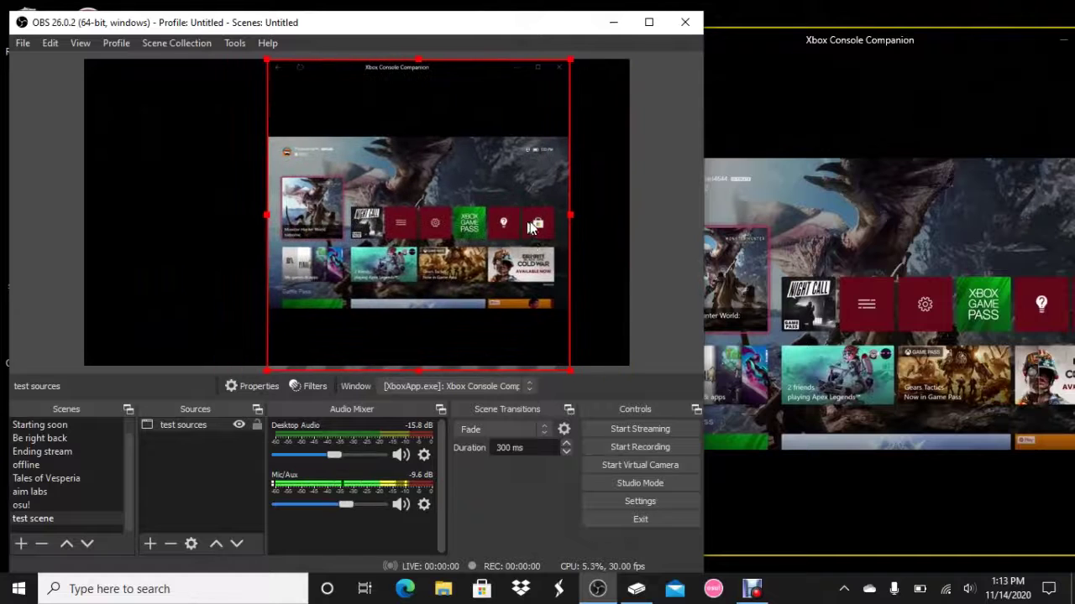
# Drag the Xbox capture's left and right edges outward to cover the canvas, then switch to Be right back
pyautogui.click(566, 374)
pyautogui.click(523, 284)
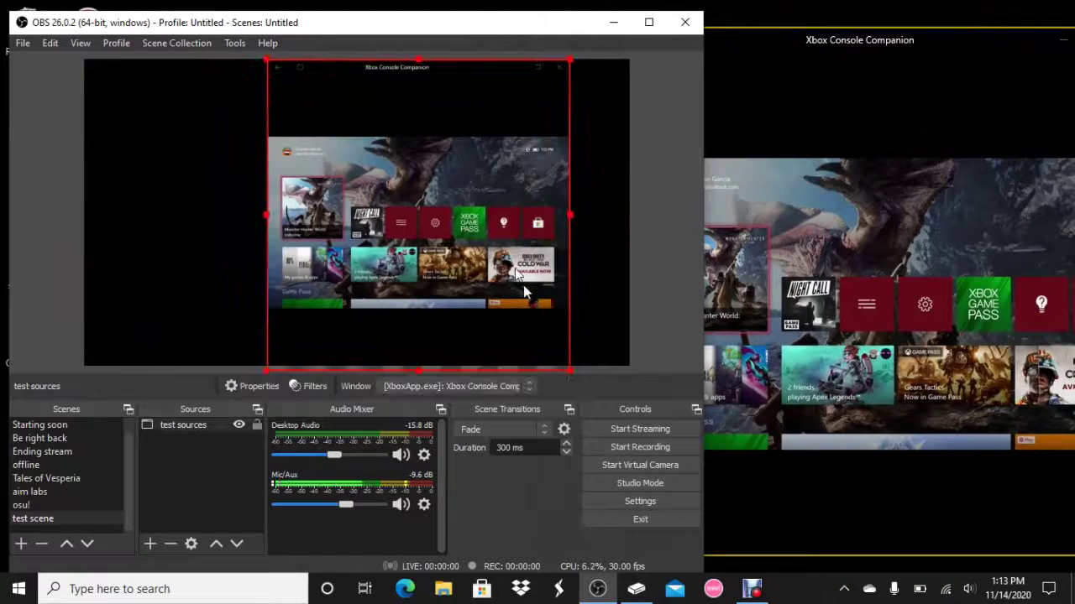
pyautogui.click(576, 212)
pyautogui.click(552, 210)
pyautogui.moveTo(571, 215); pyautogui.dragTo(628, 213)
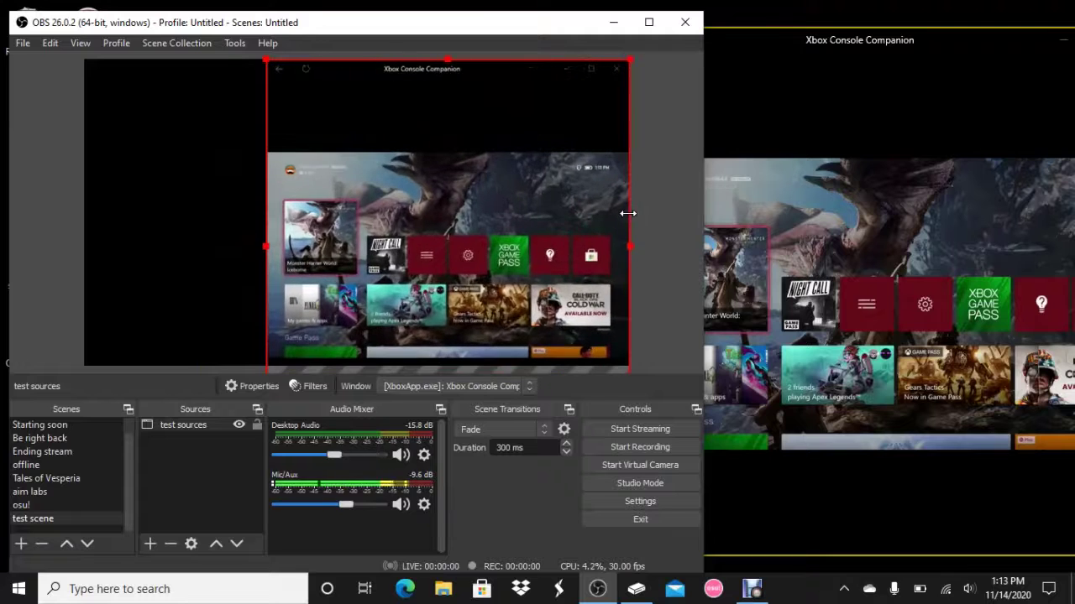
pyautogui.moveTo(266, 245); pyautogui.dragTo(73, 223)
pyautogui.moveTo(190, 280); pyautogui.dragTo(179, 140)
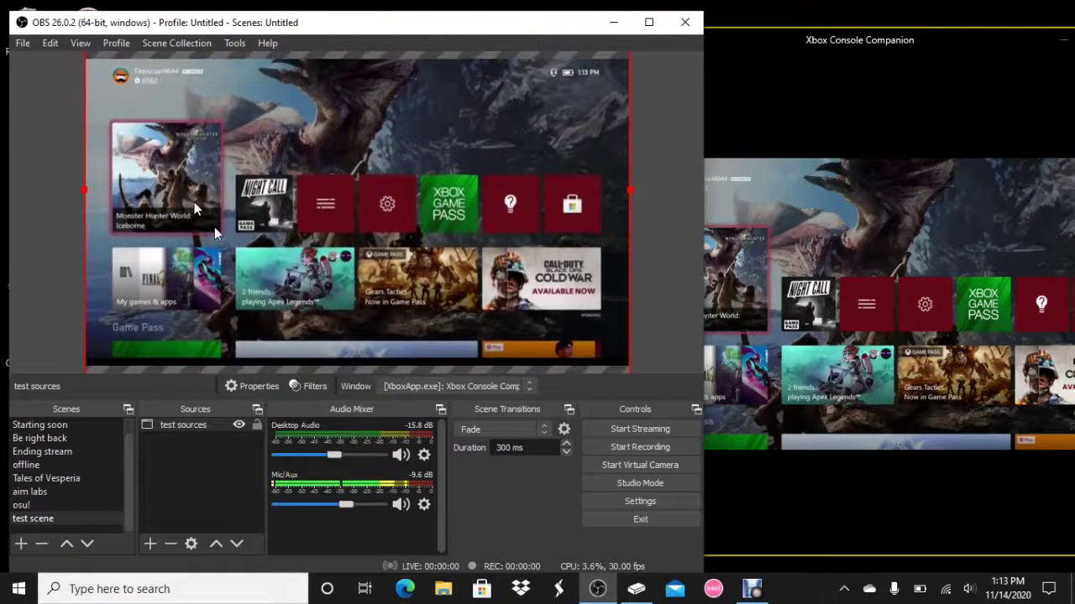
pyautogui.moveTo(776, 40); pyautogui.dragTo(803, 40)
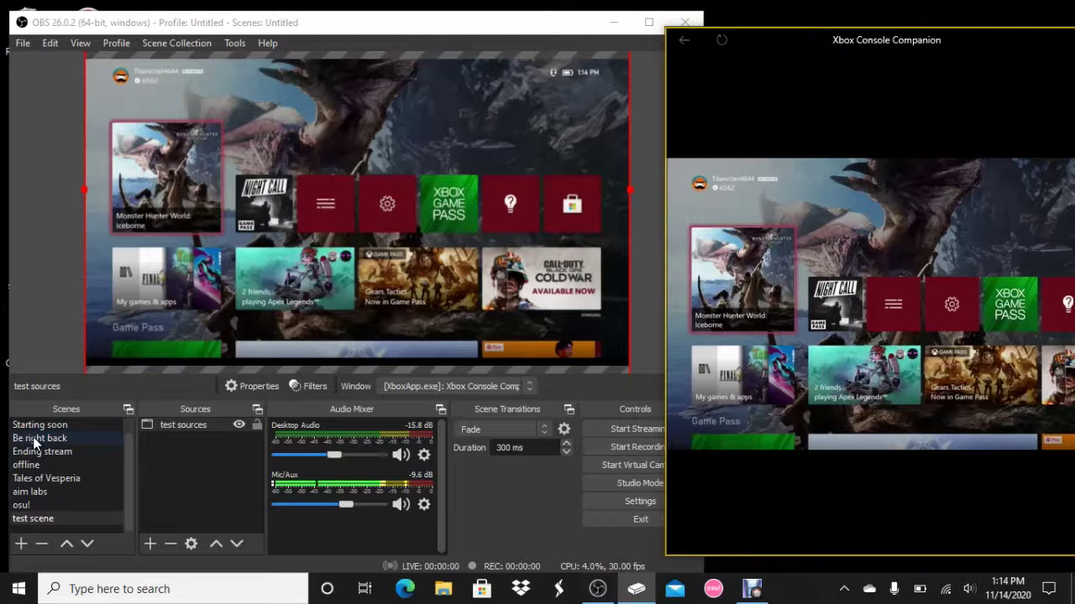
pyautogui.click(32, 436)
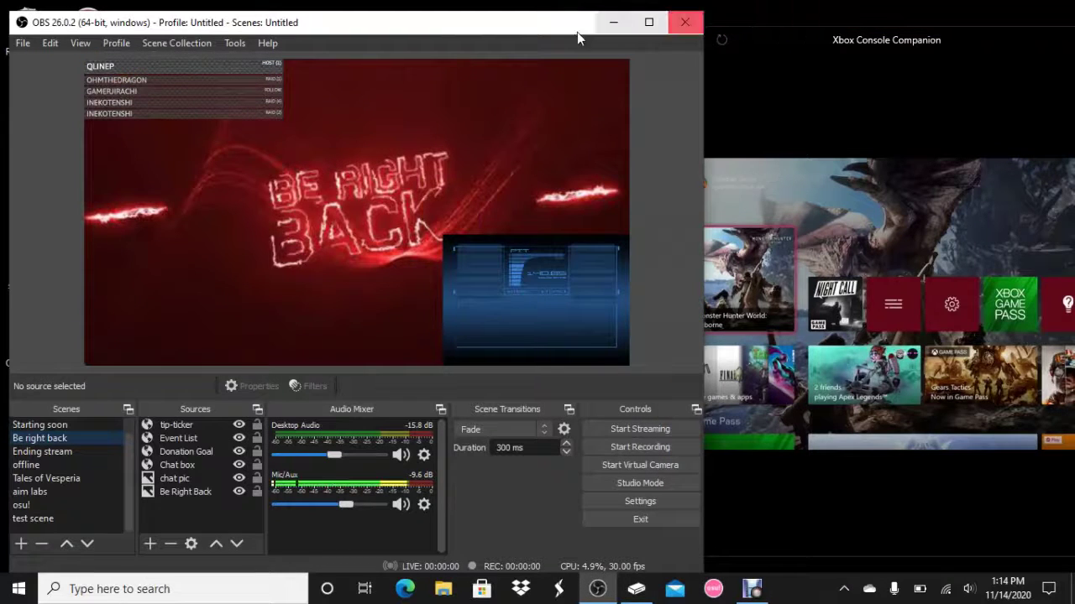
pyautogui.moveTo(772, 26); pyautogui.dragTo(802, 29)
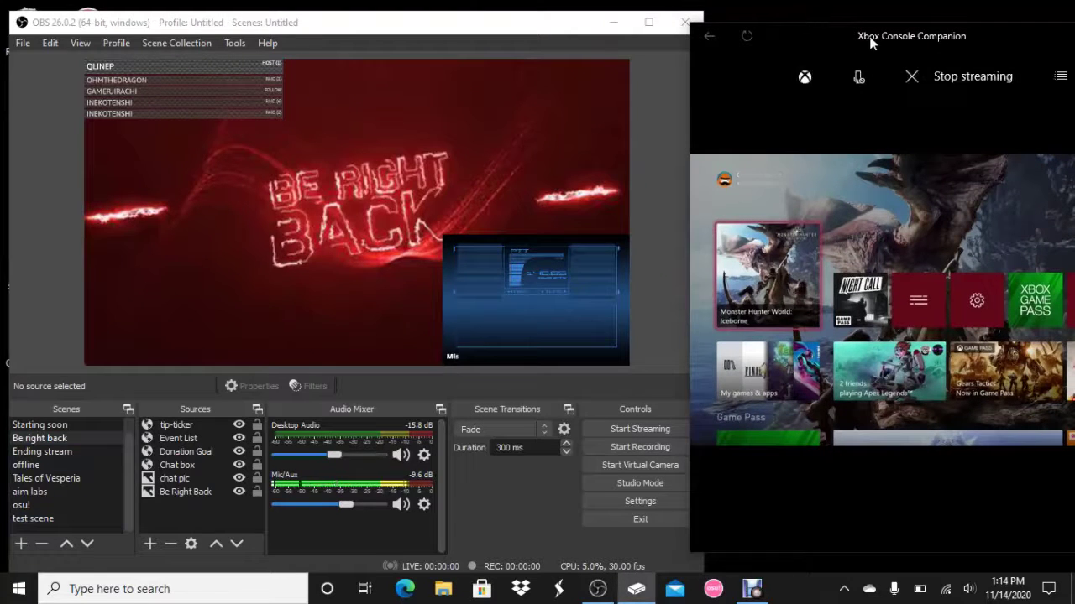
pyautogui.moveTo(873, 44); pyautogui.dragTo(819, 49)
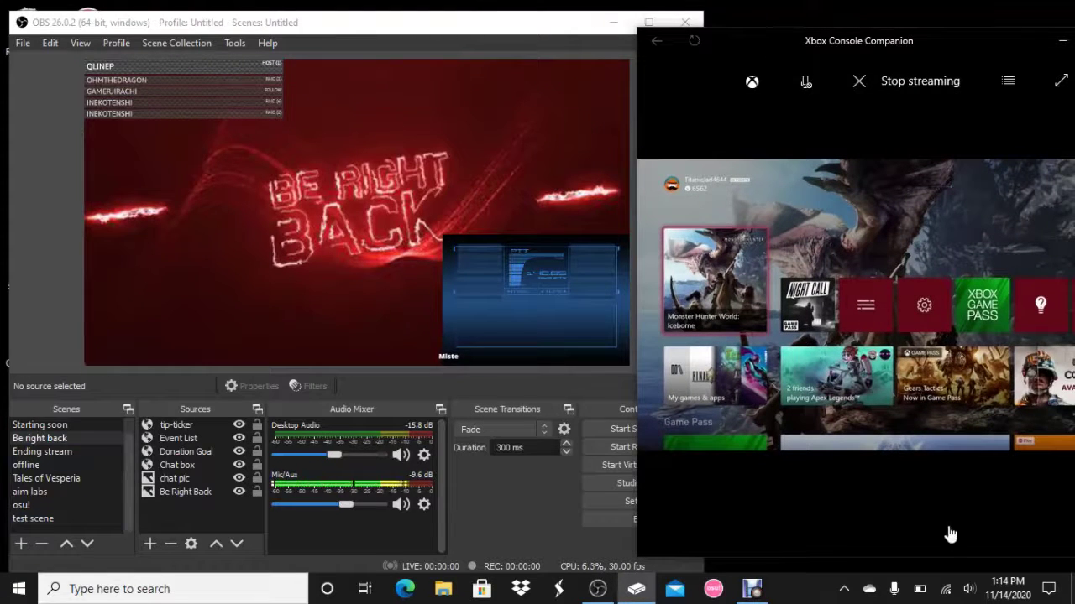
pyautogui.moveTo(470, 24); pyautogui.dragTo(395, 3)
pyautogui.click(1019, 7)
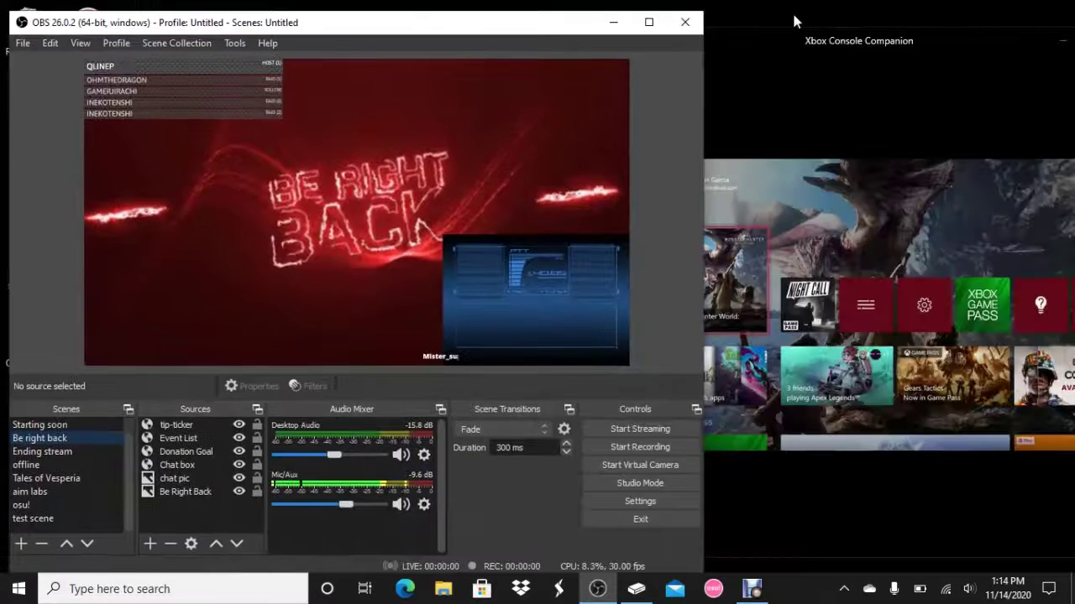
pyautogui.click(844, 36)
pyautogui.moveTo(844, 35); pyautogui.dragTo(852, 32)
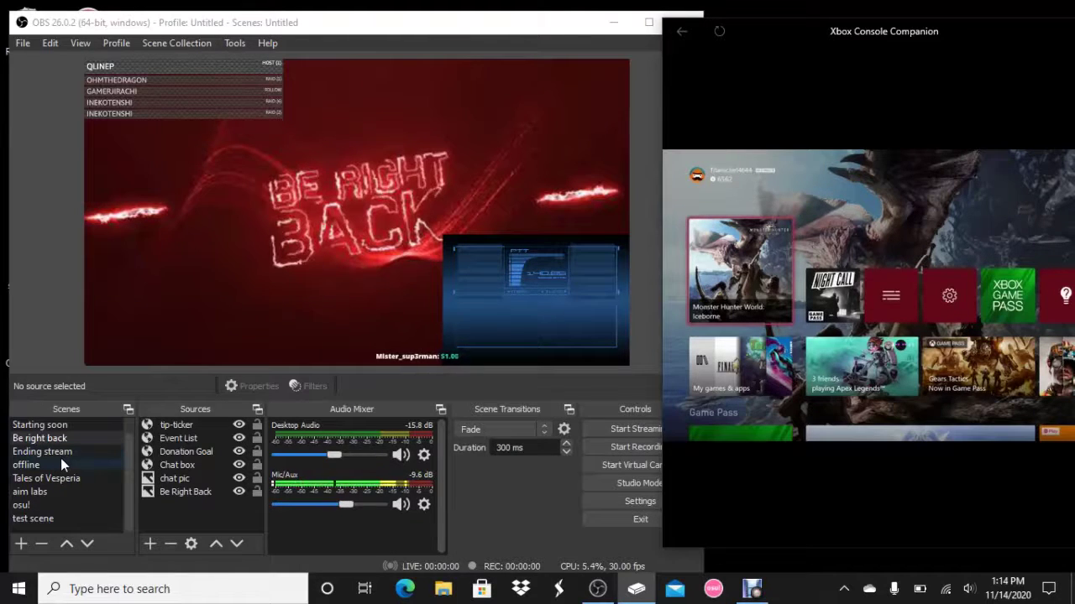
pyautogui.click(149, 544)
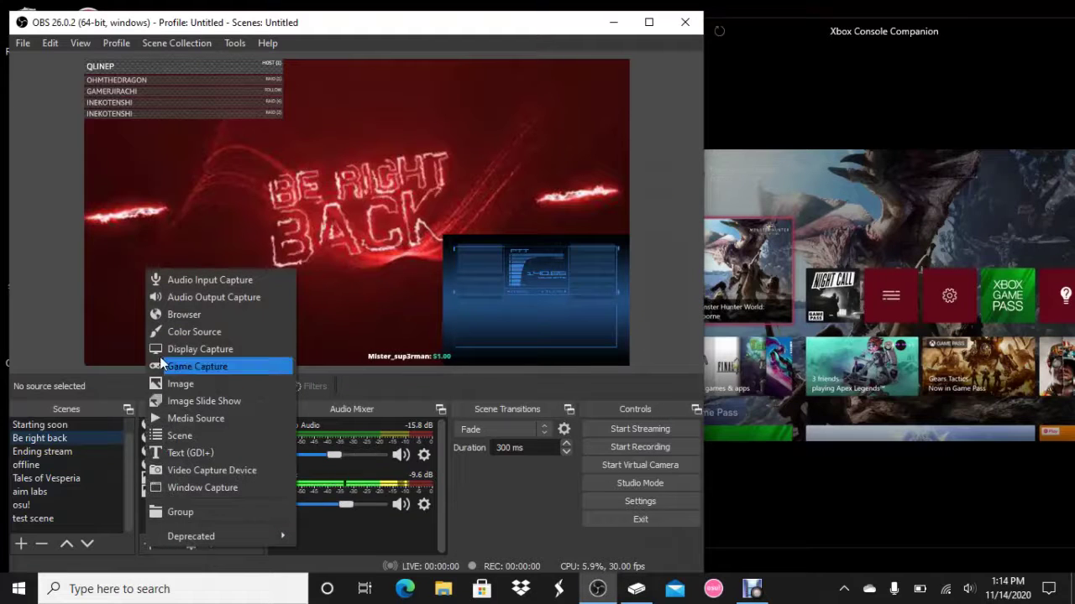
pyautogui.click(34, 296)
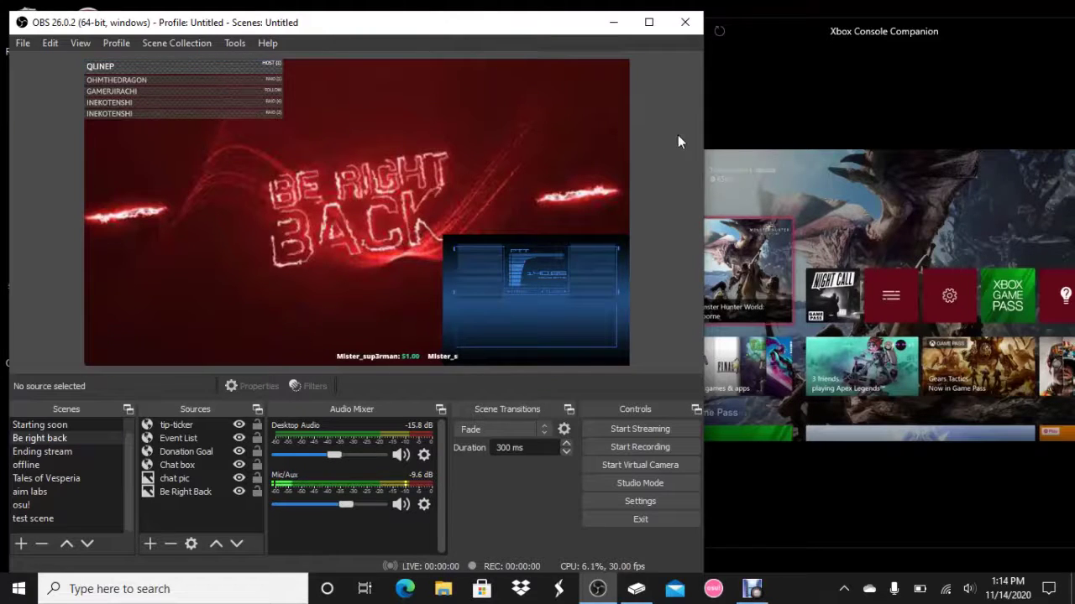
pyautogui.moveTo(777, 48)
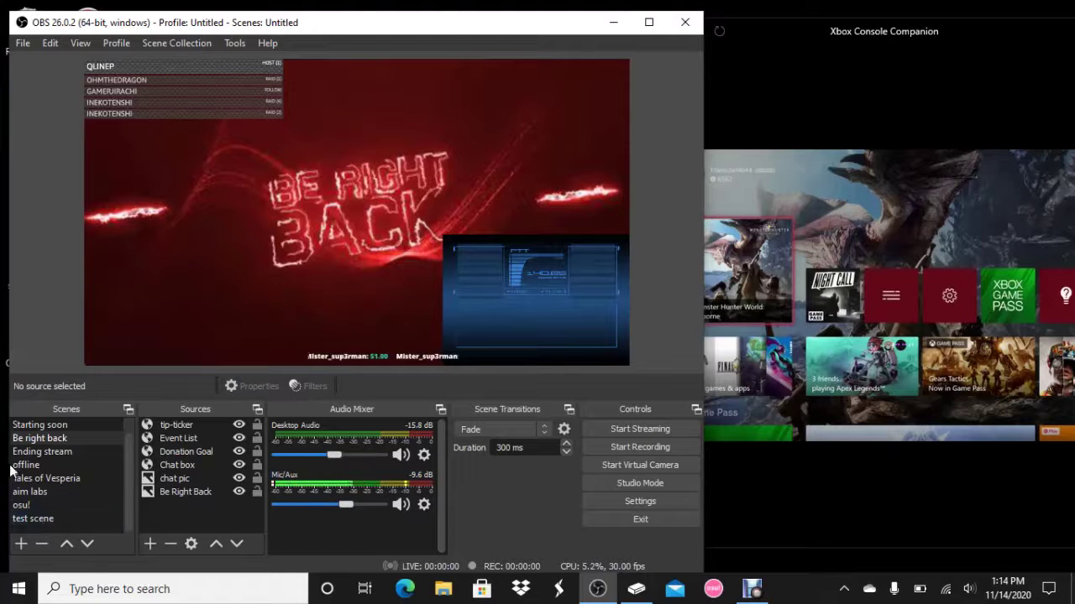
pyautogui.click(39, 518)
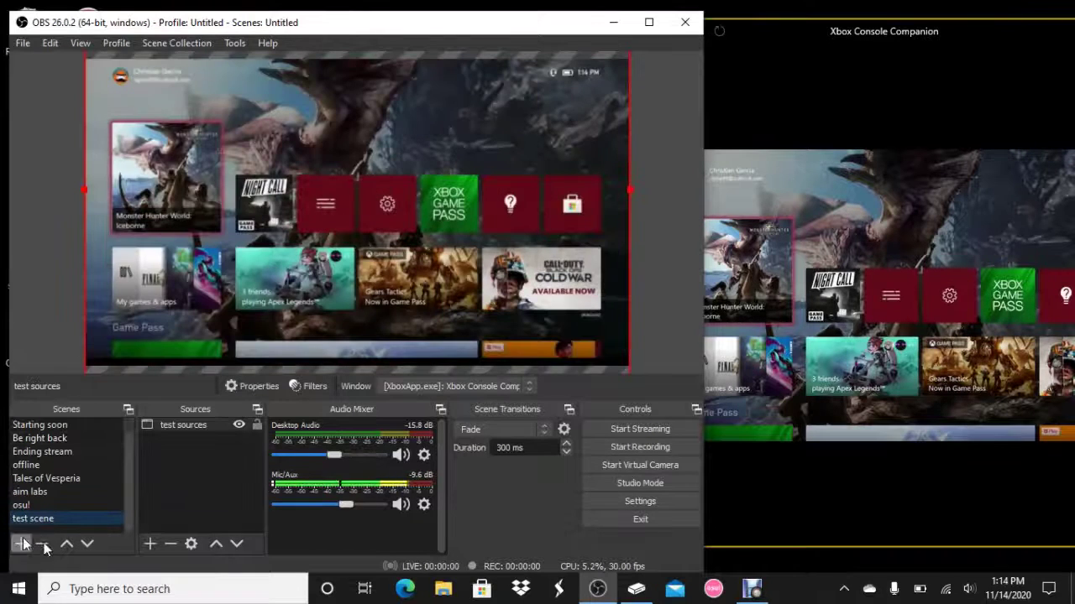
pyautogui.moveTo(870, 7)
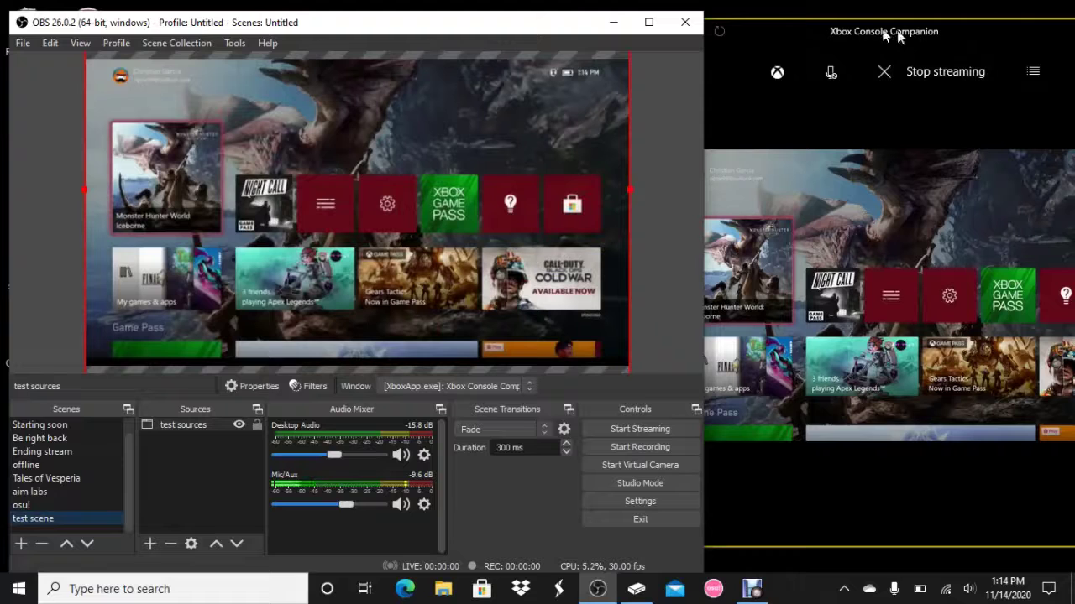
pyautogui.moveTo(557, 24); pyautogui.dragTo(496, 18)
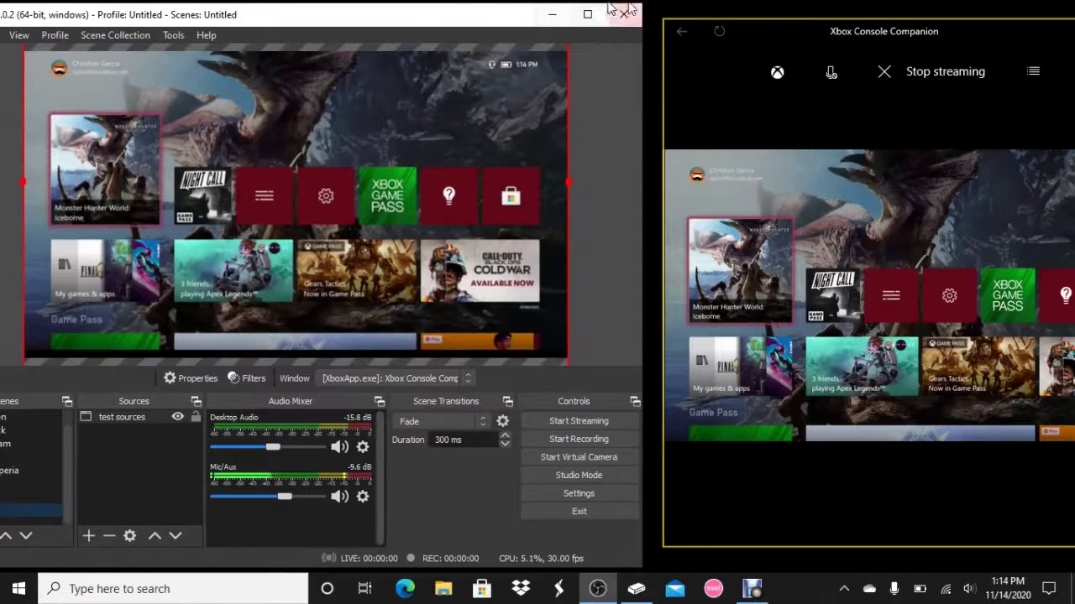
pyautogui.moveTo(413, 18); pyautogui.dragTo(434, 21)
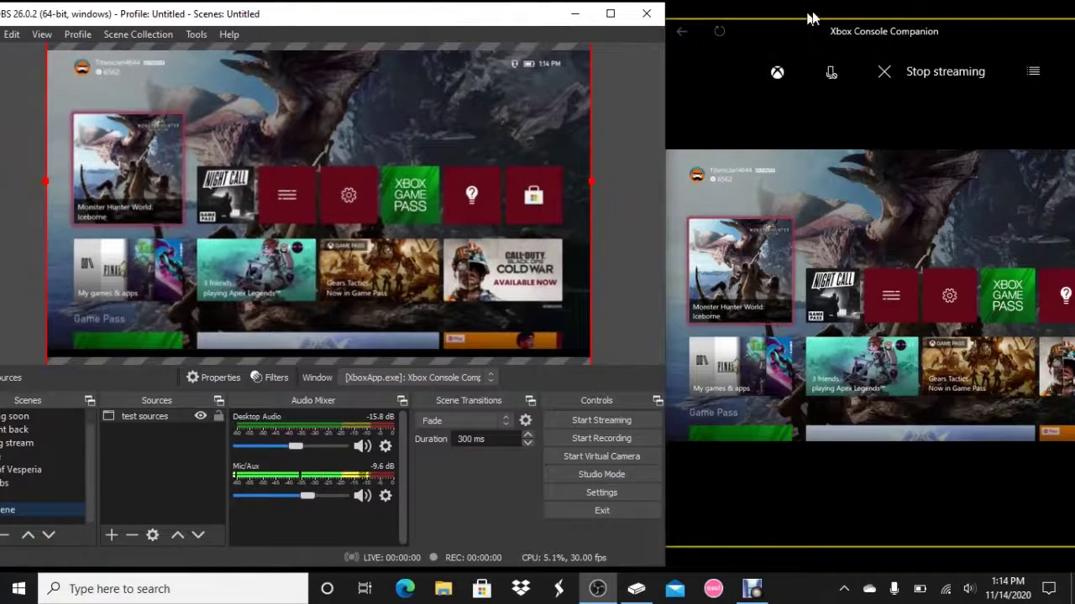
pyautogui.moveTo(824, 21); pyautogui.dragTo(823, 29)
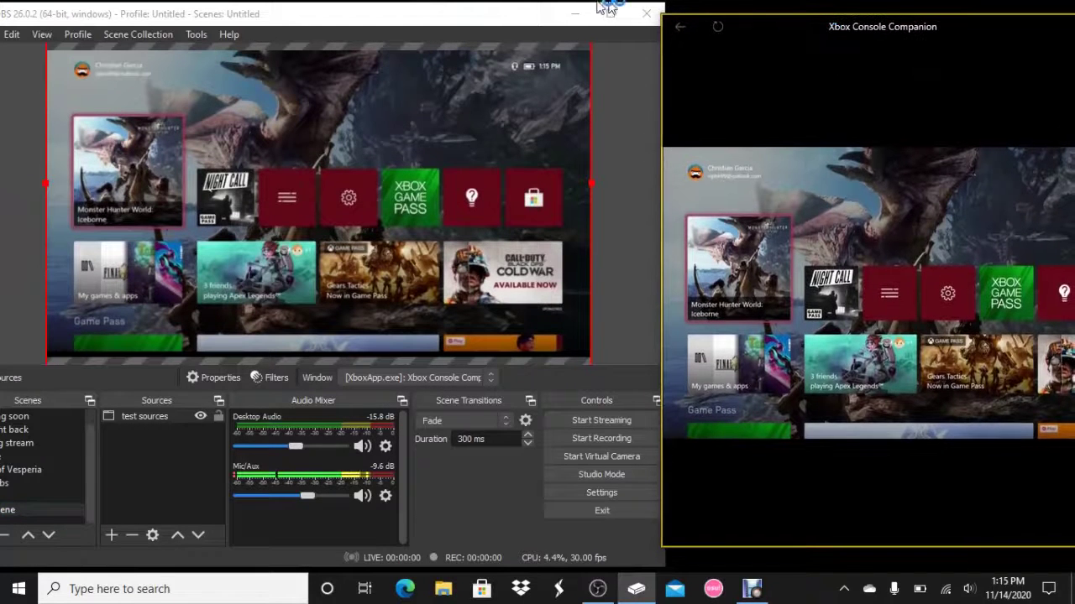
pyautogui.moveTo(495, 13); pyautogui.dragTo(477, 14)
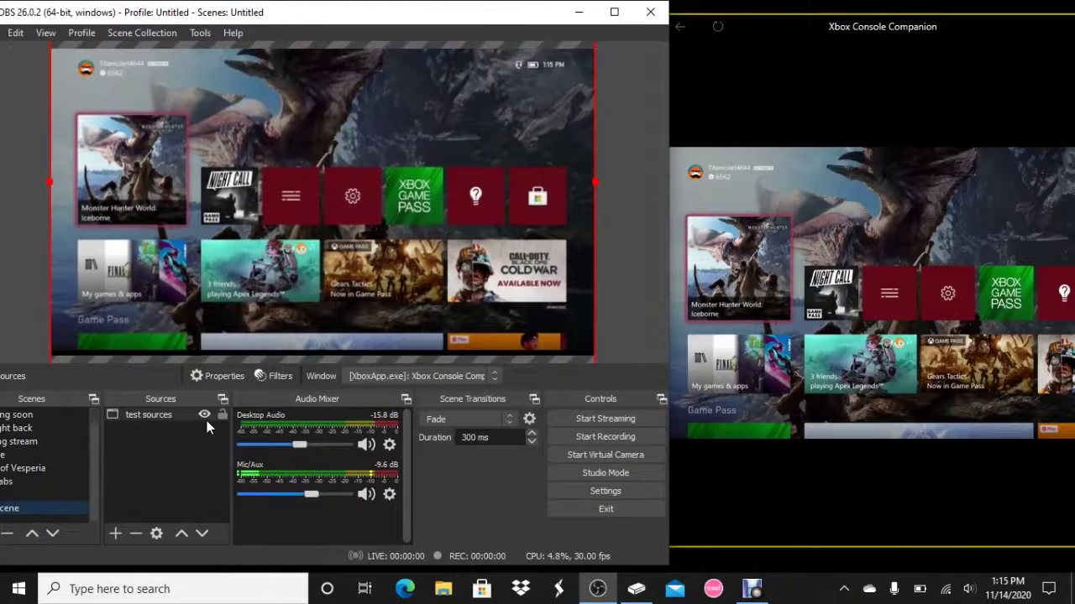
pyautogui.moveTo(222, 18); pyautogui.dragTo(253, 18)
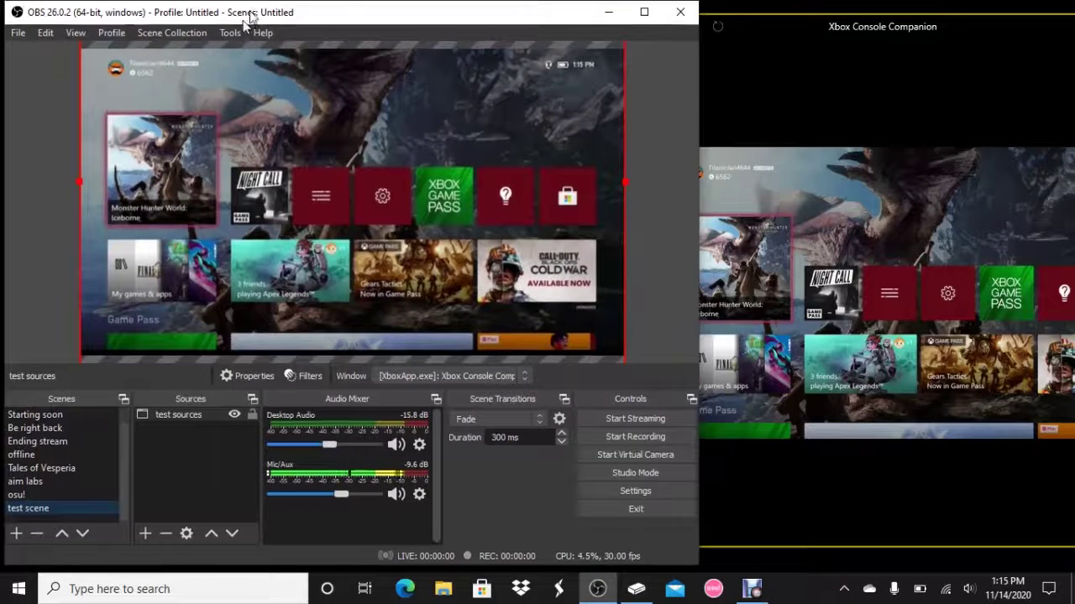
# Copy tip-ticker from the Be right back scene into test scene as a reference and position it
pyautogui.click(38, 428)
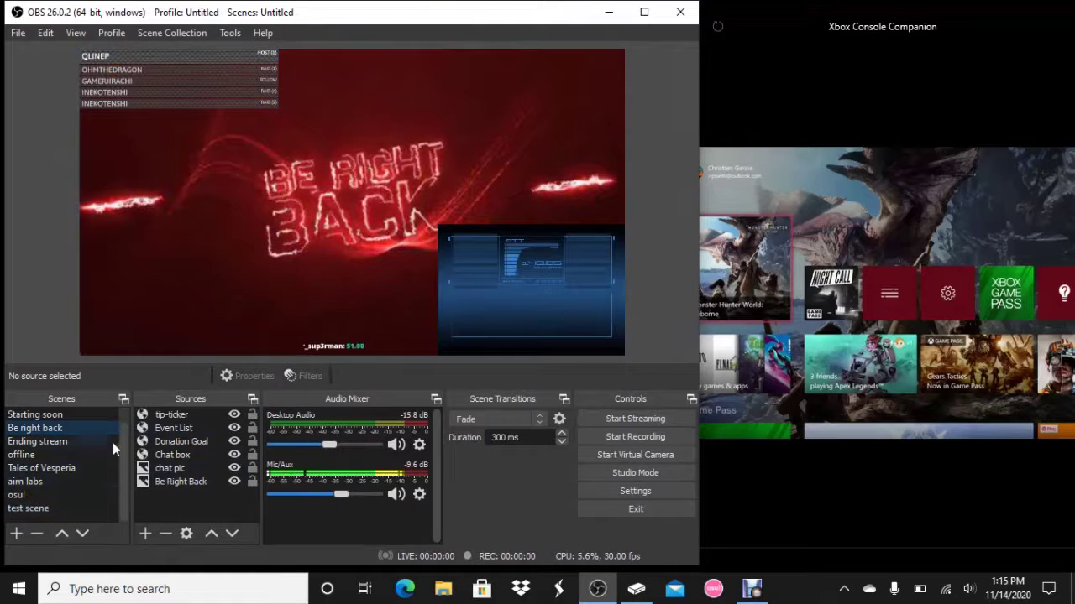
pyautogui.click(180, 413)
pyautogui.rightClick(180, 413)
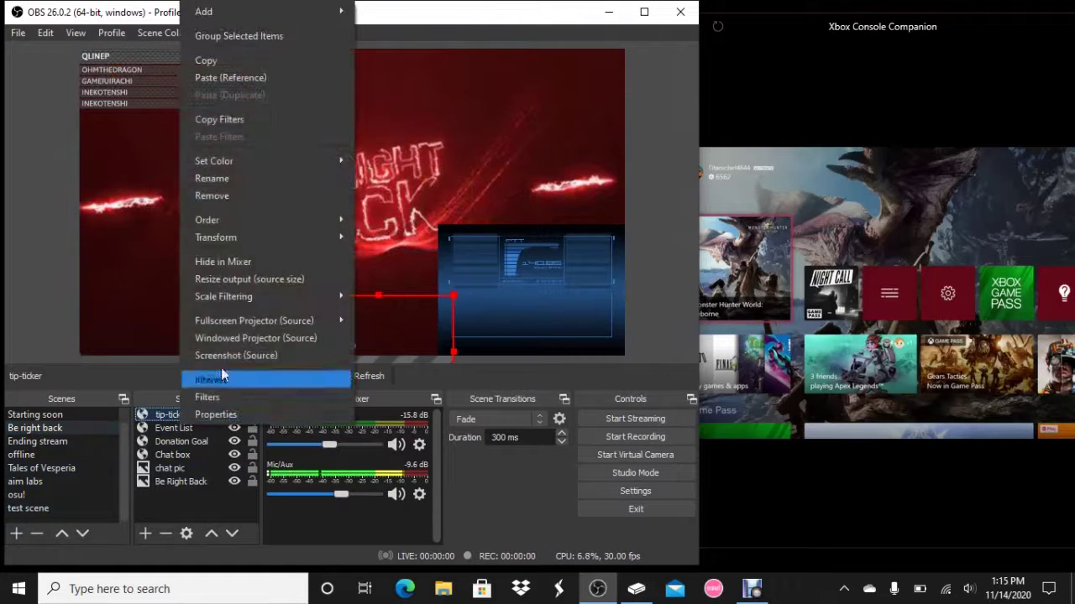
pyautogui.click(207, 60)
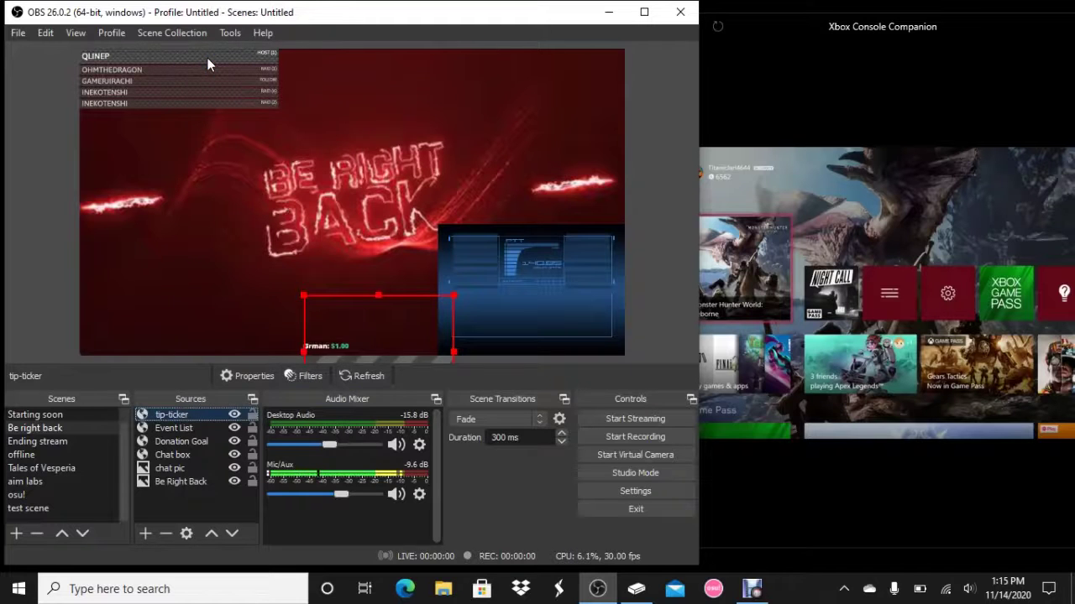
pyautogui.click(51, 509)
pyautogui.rightClick(198, 484)
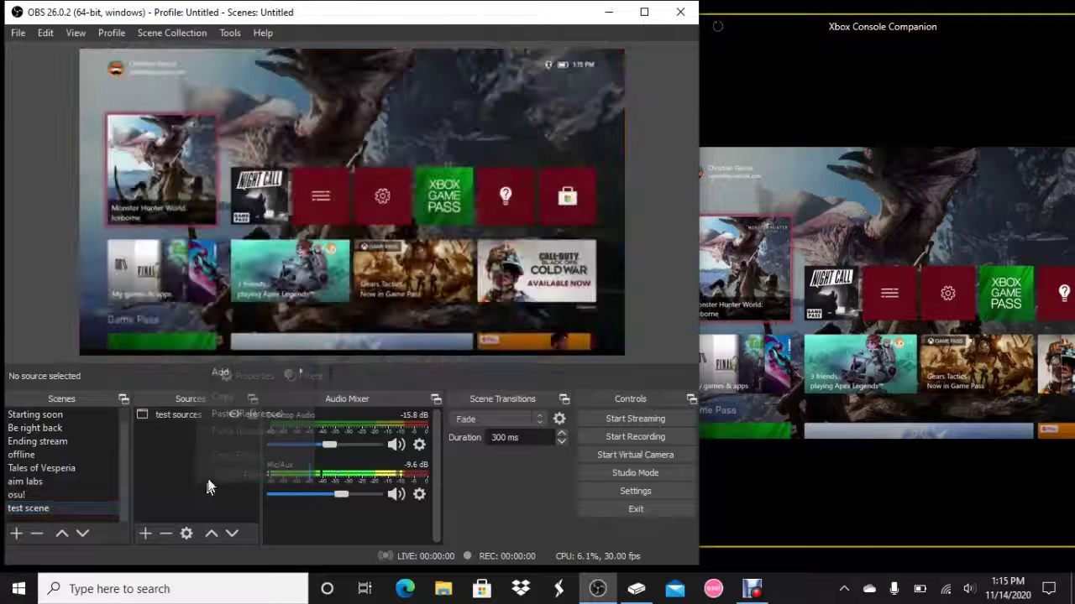
pyautogui.click(259, 411)
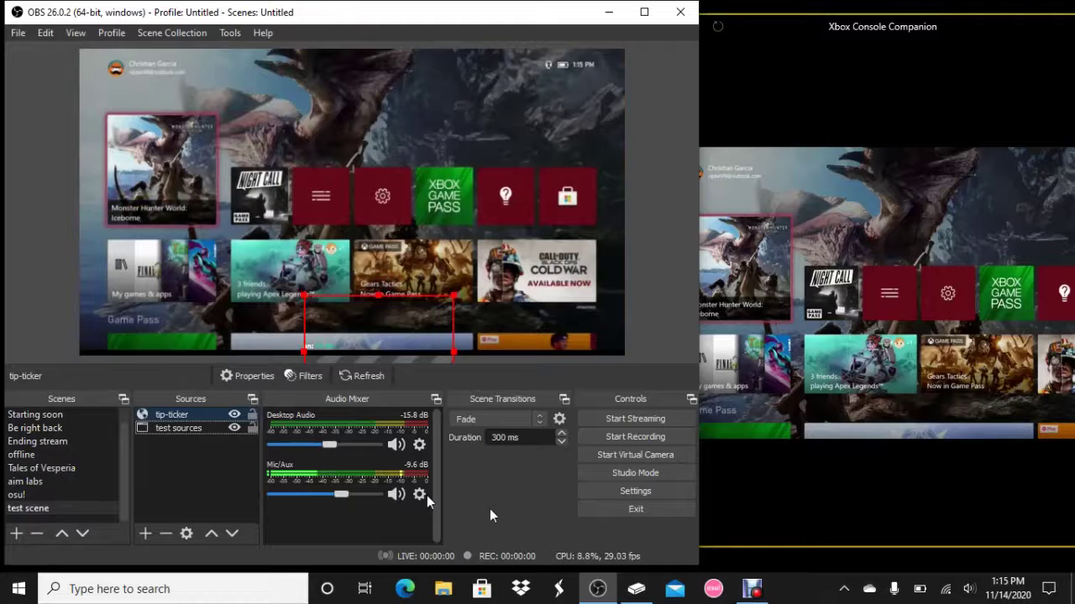
pyautogui.moveTo(358, 302)
pyautogui.mouseDown()
pyautogui.moveTo(389, 305)
pyautogui.moveTo(337, 314)
pyautogui.moveTo(362, 311)
pyautogui.mouseUp()
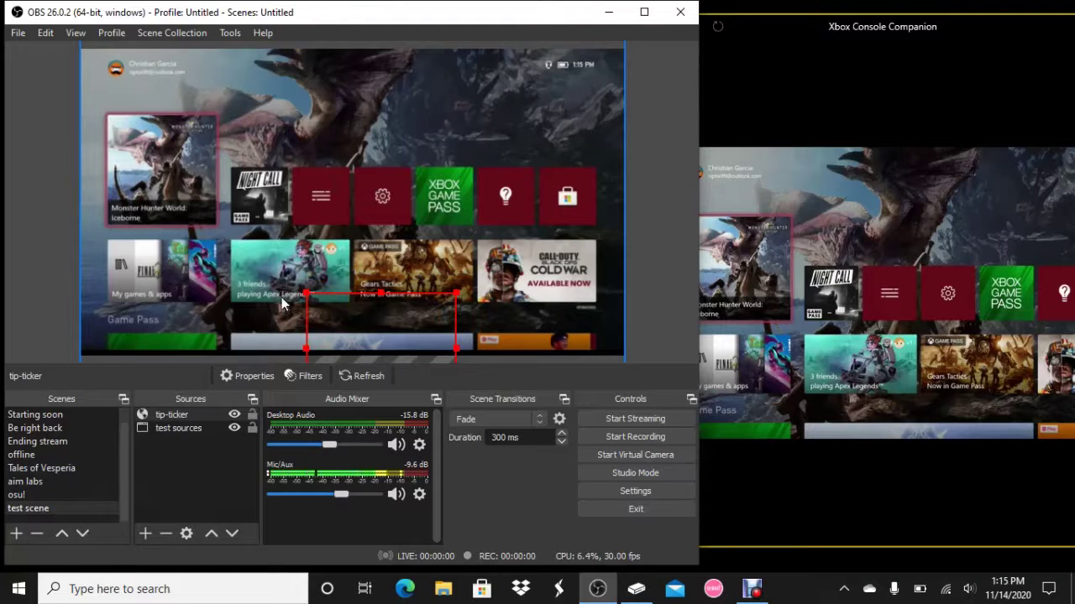
pyautogui.click(145, 536)
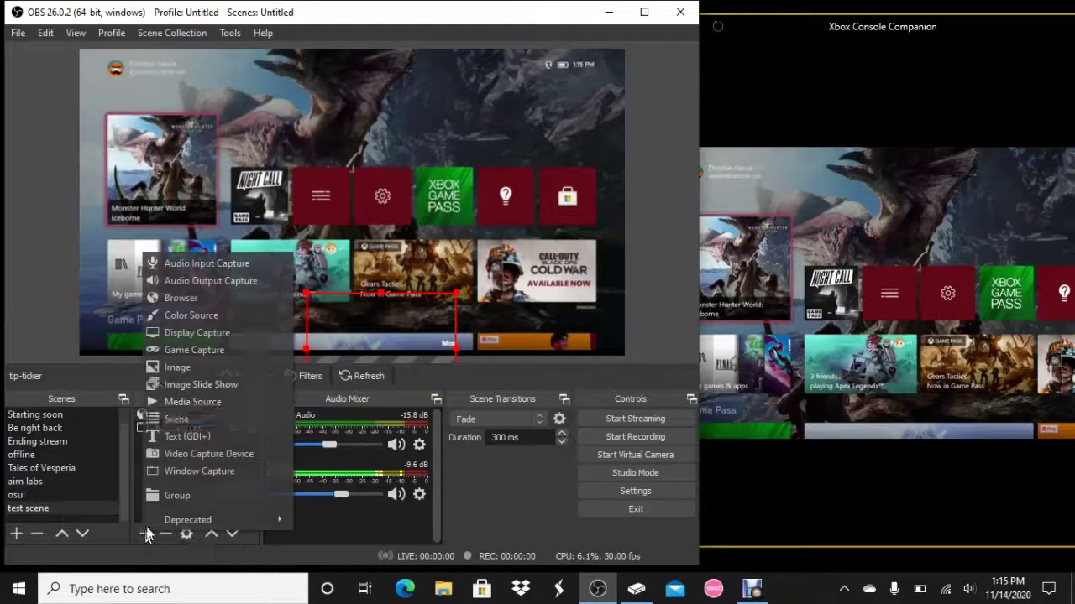
pyautogui.click(178, 333)
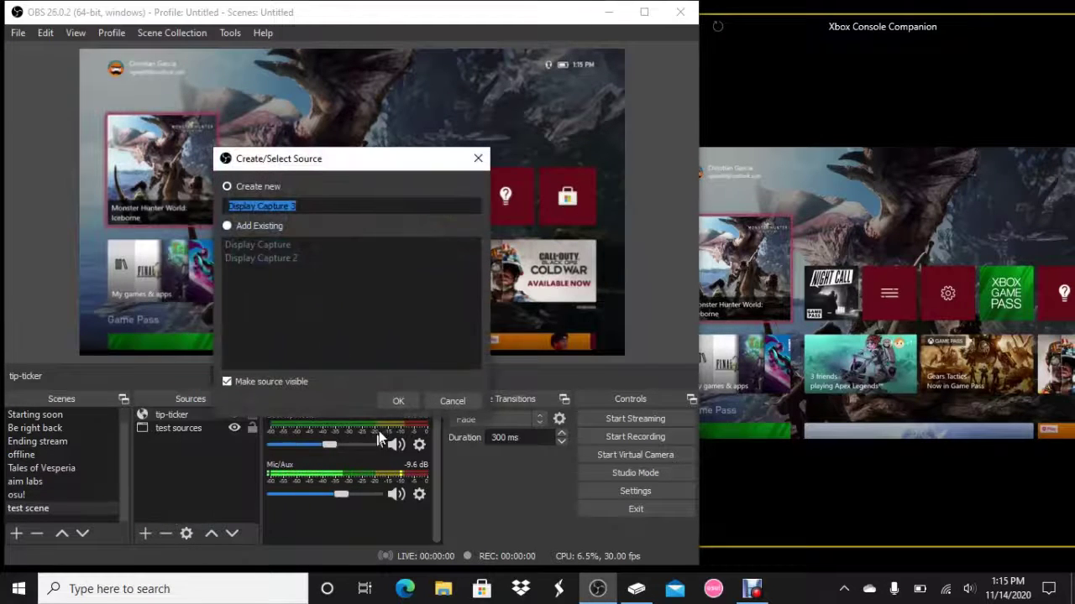
pyautogui.click(391, 399)
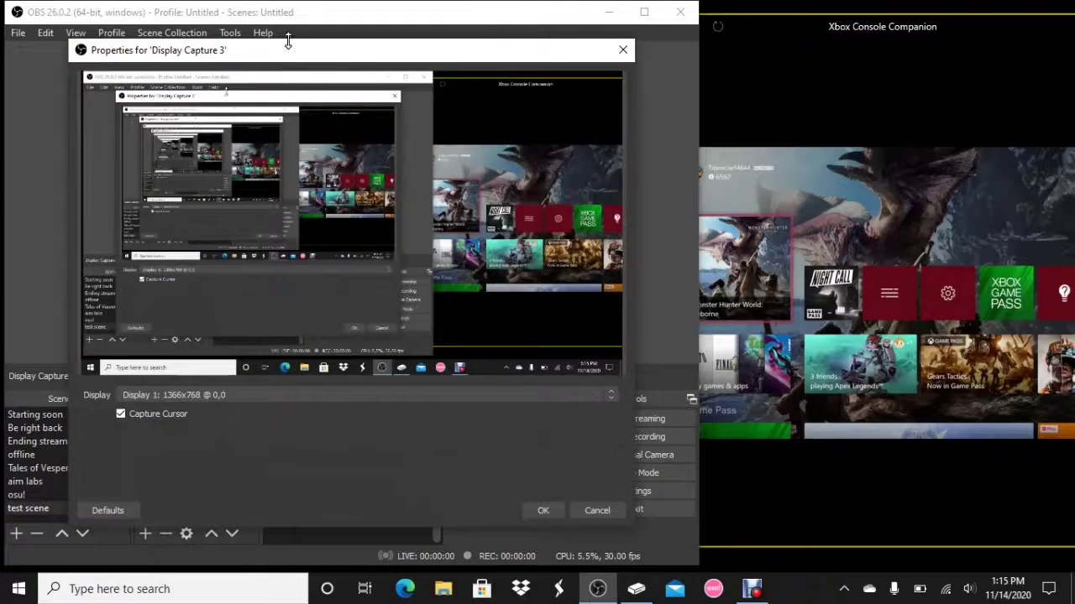
pyautogui.moveTo(298, 53); pyautogui.dragTo(362, 39)
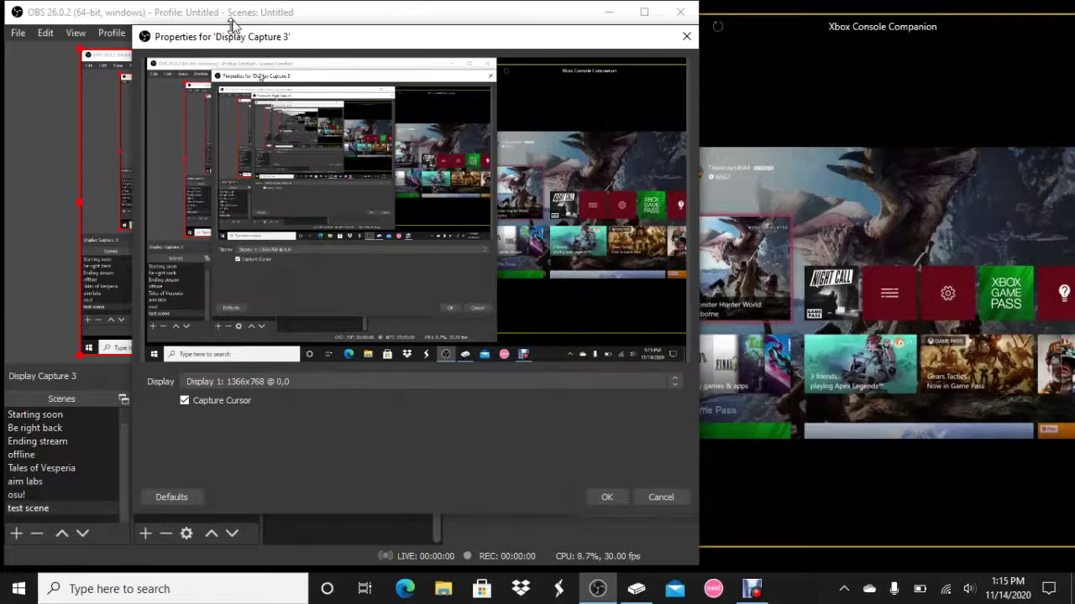
pyautogui.moveTo(270, 40); pyautogui.dragTo(494, 53)
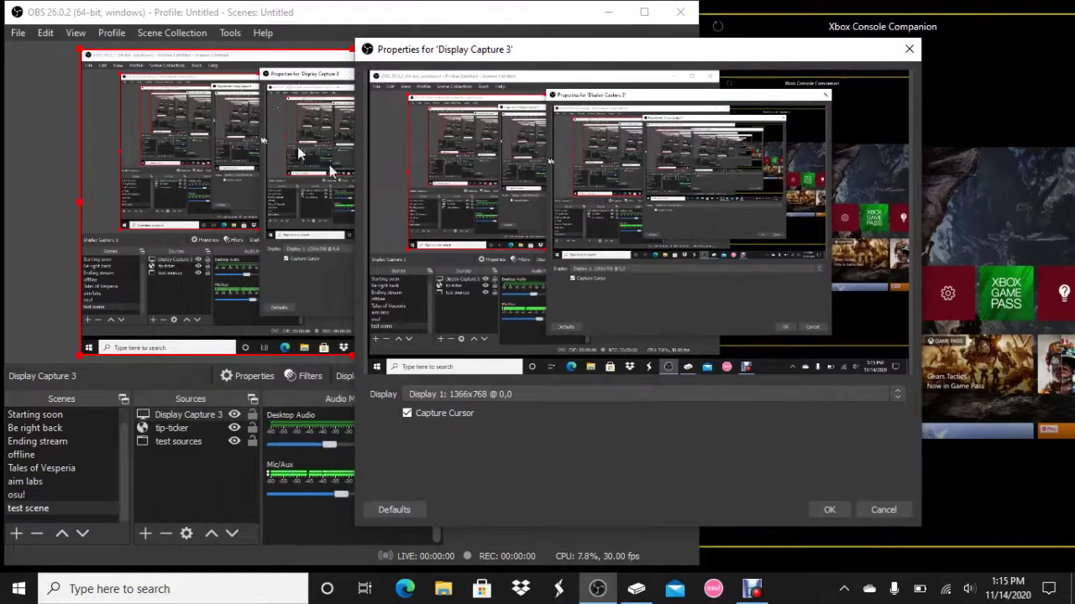
pyautogui.click(892, 513)
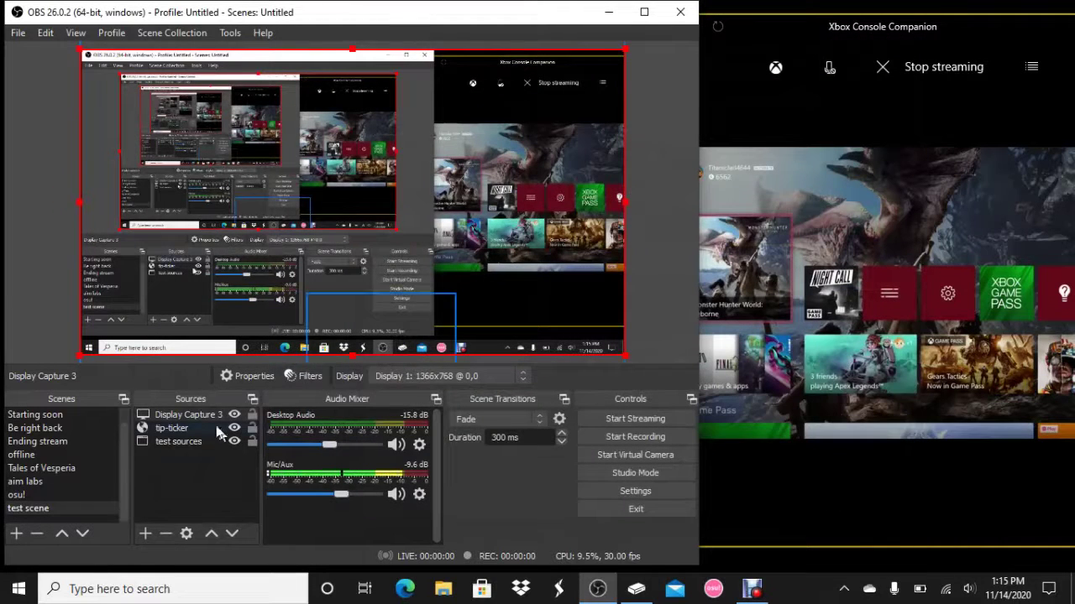
pyautogui.press('Delete')
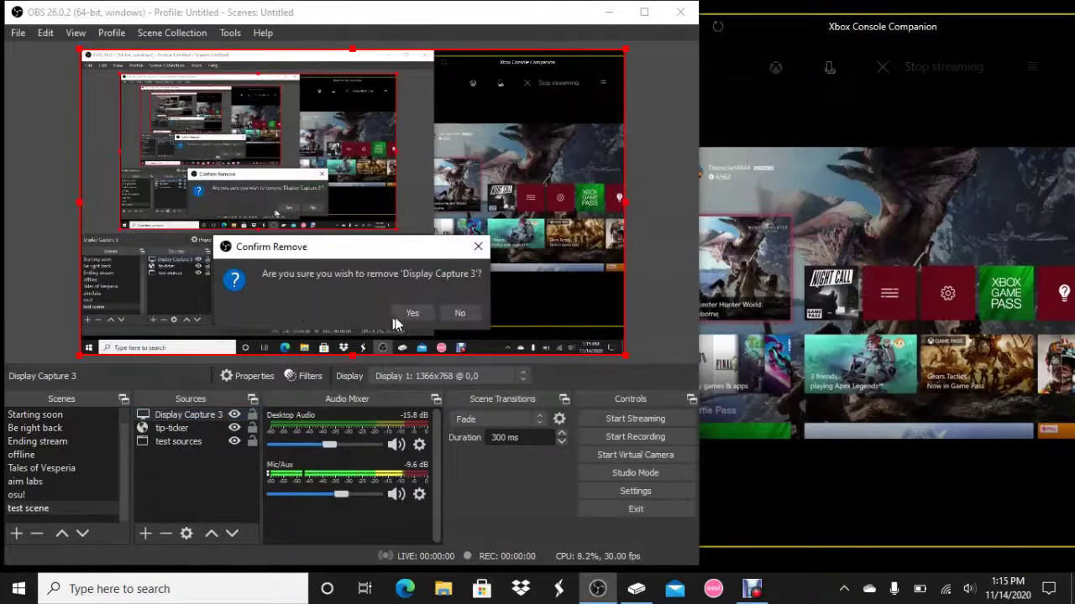
pyautogui.click(410, 311)
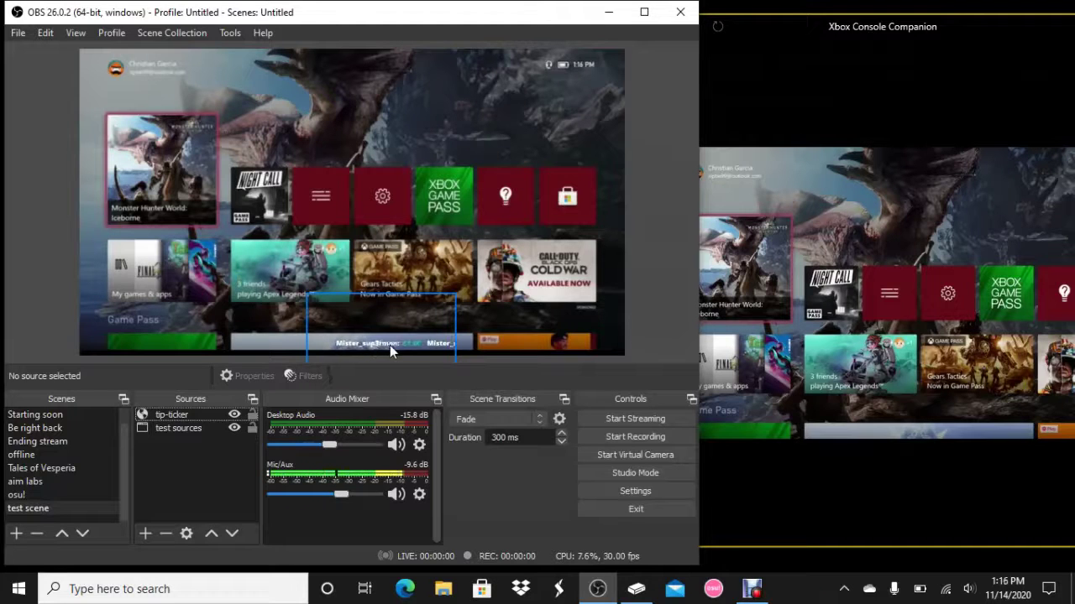
pyautogui.click(163, 418)
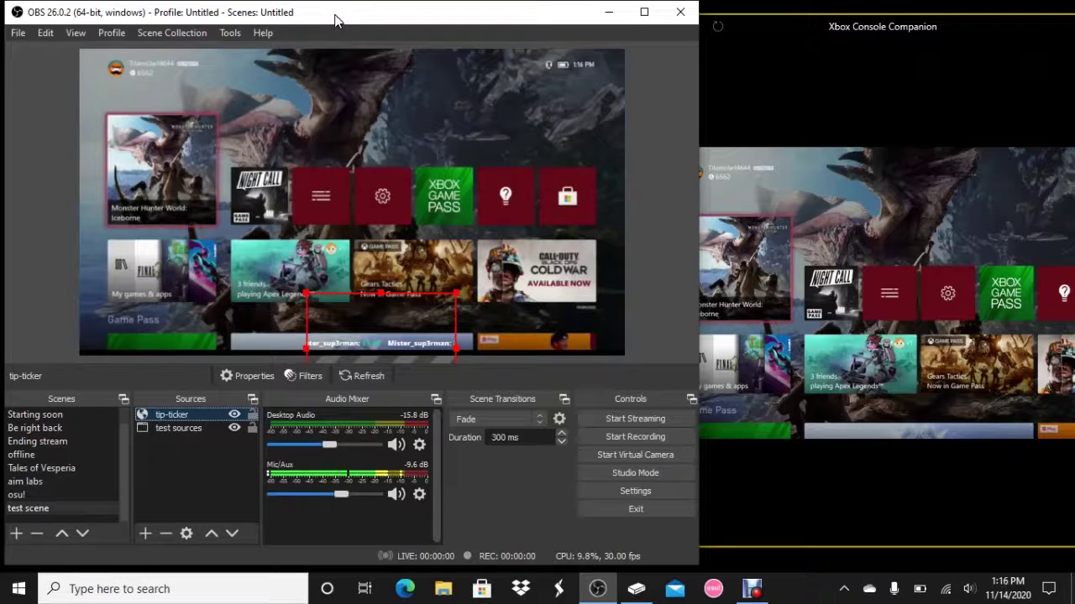
pyautogui.moveTo(336, 16); pyautogui.dragTo(357, 17)
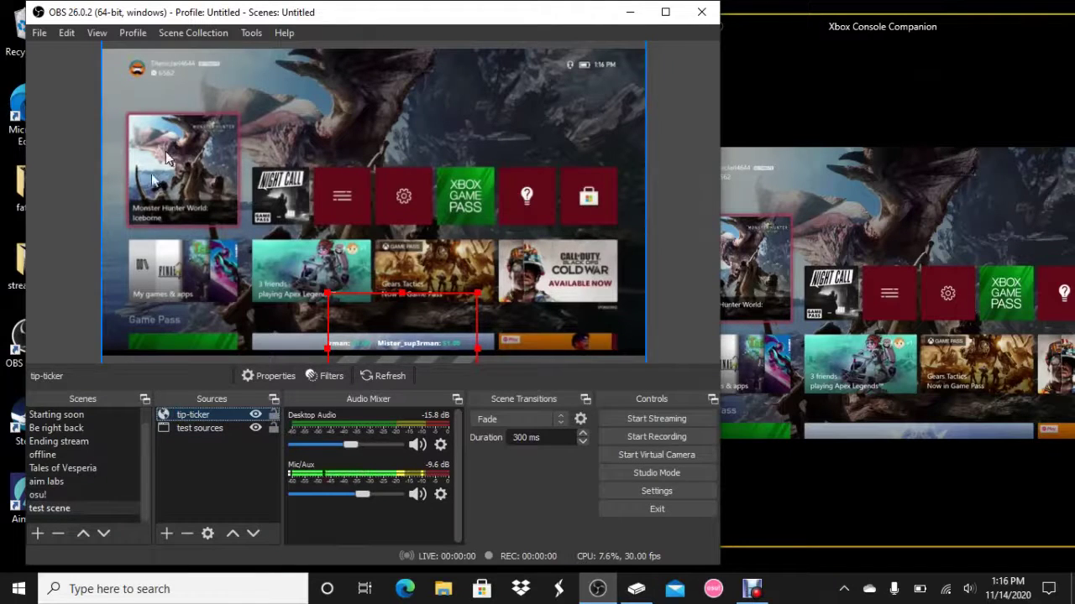
pyautogui.click(55, 428)
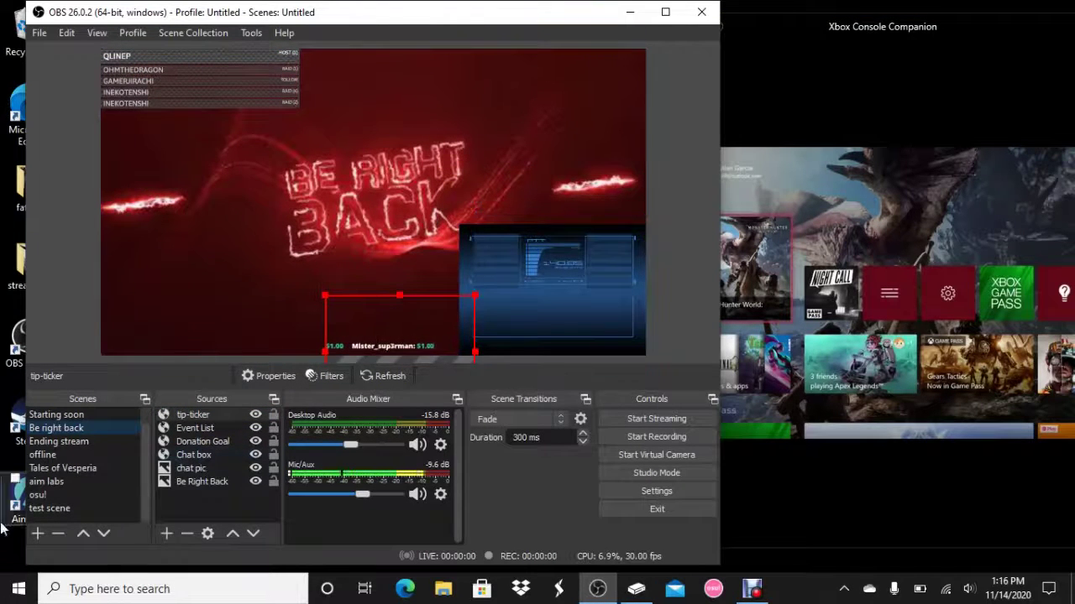
pyautogui.rightClick(186, 454)
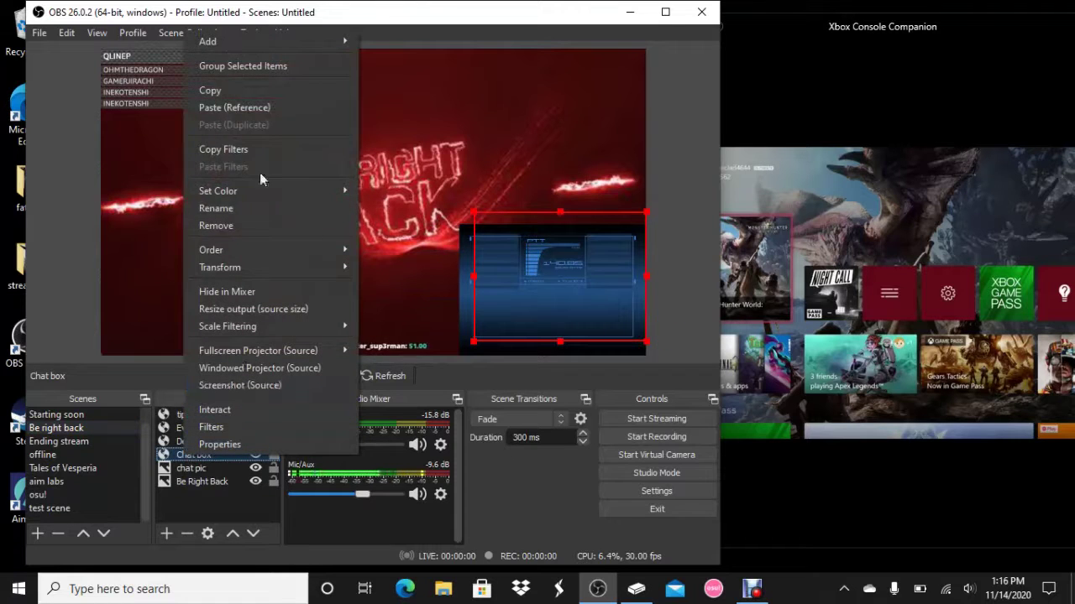
pyautogui.click(221, 83)
pyautogui.click(48, 508)
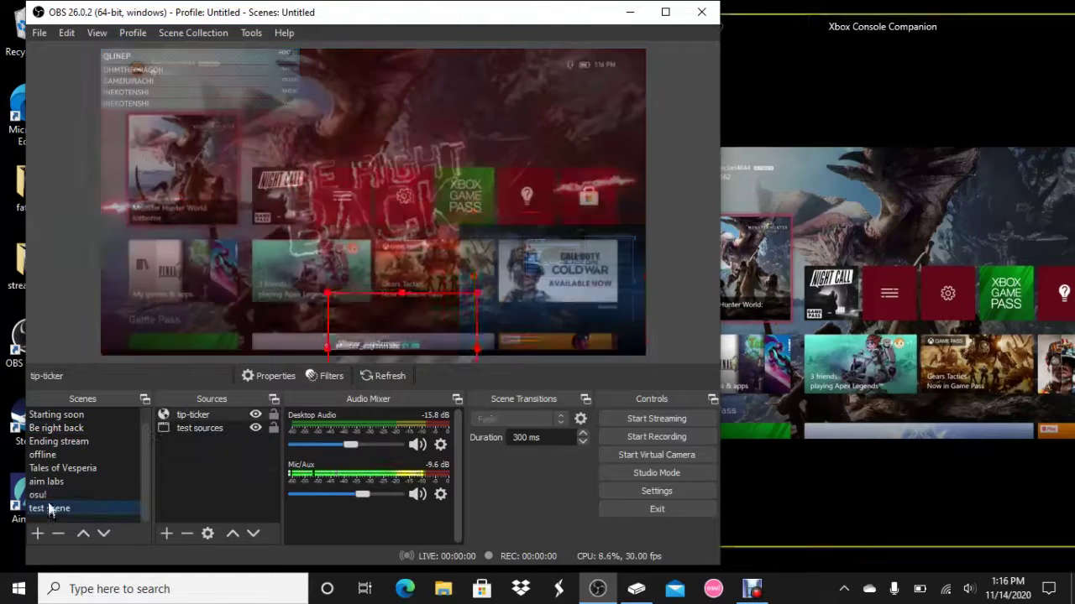
pyautogui.rightClick(203, 471)
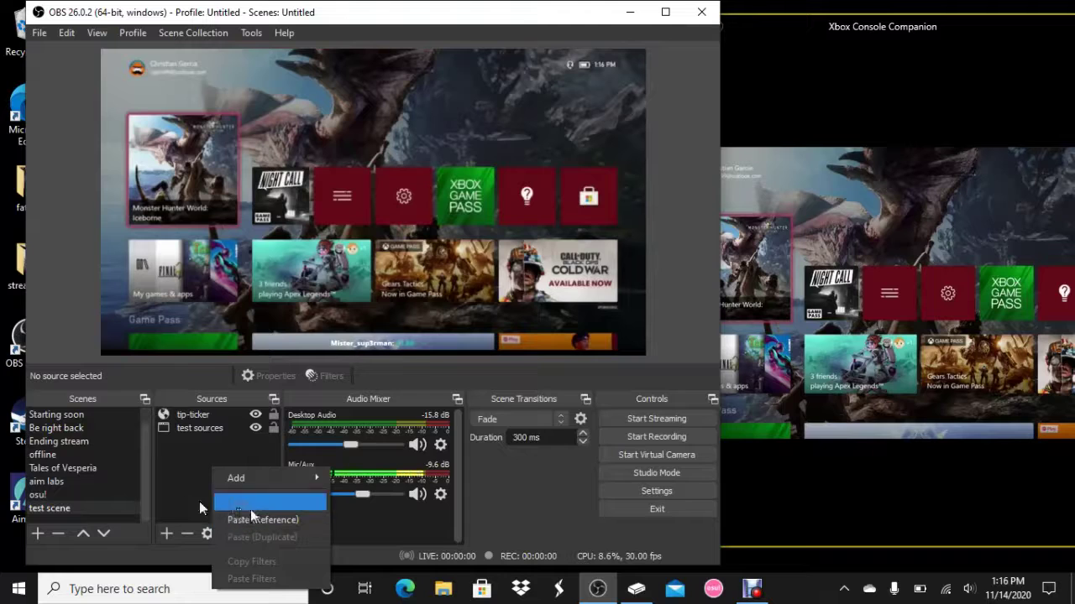
pyautogui.click(270, 518)
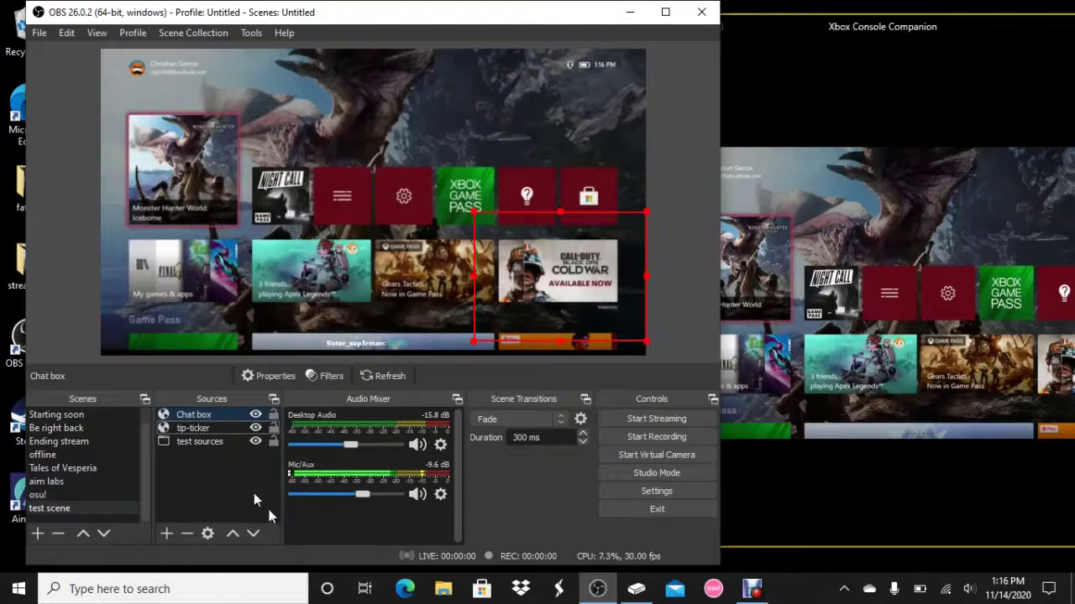
pyautogui.moveTo(183, 421); pyautogui.dragTo(180, 432)
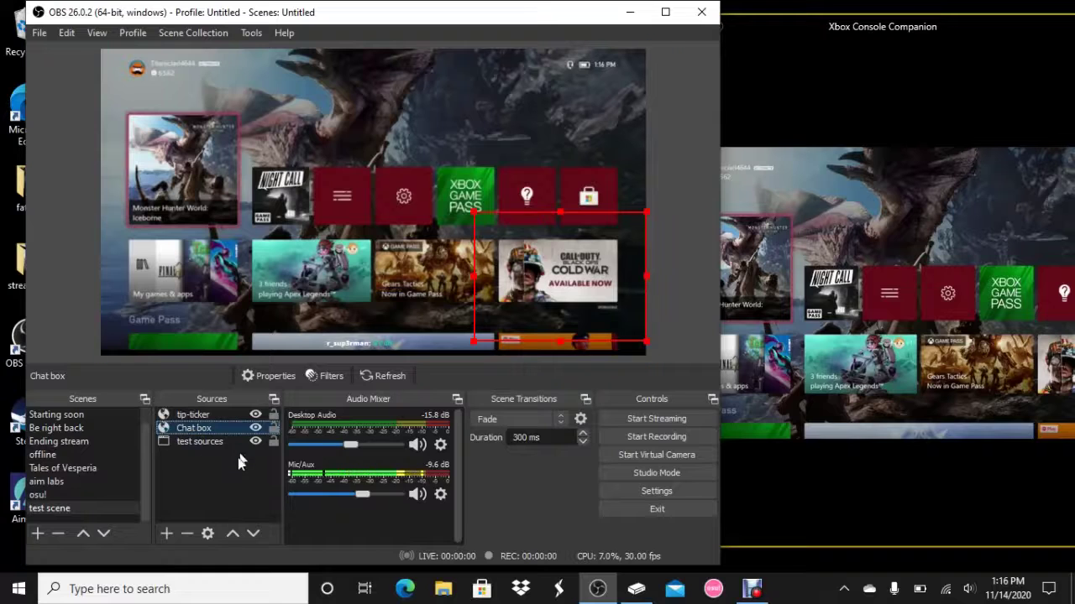
pyautogui.click(212, 444)
pyautogui.click(215, 434)
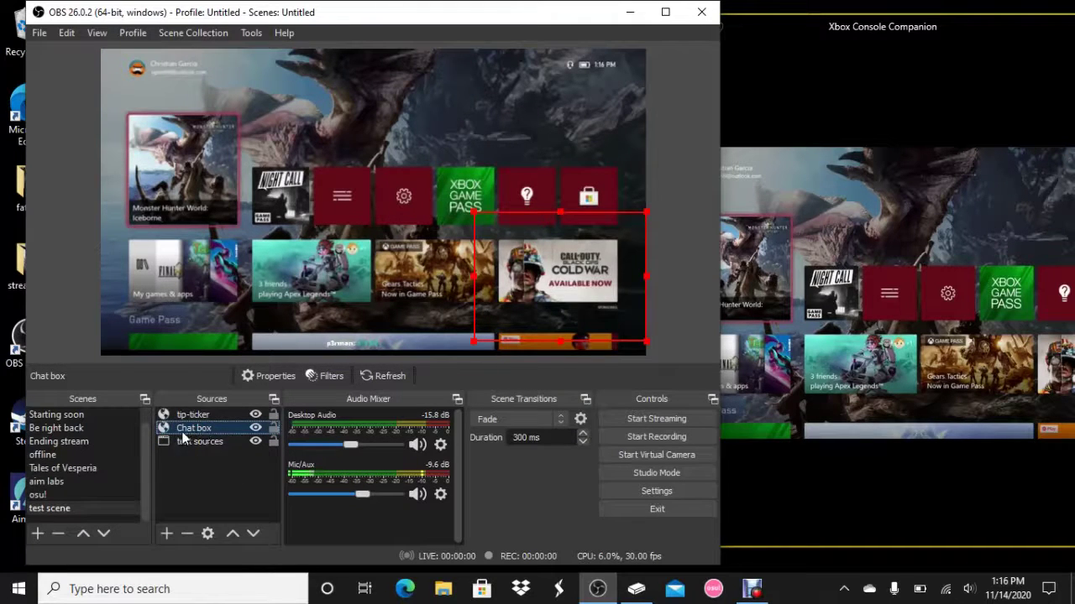
pyautogui.click(184, 439)
pyautogui.click(187, 432)
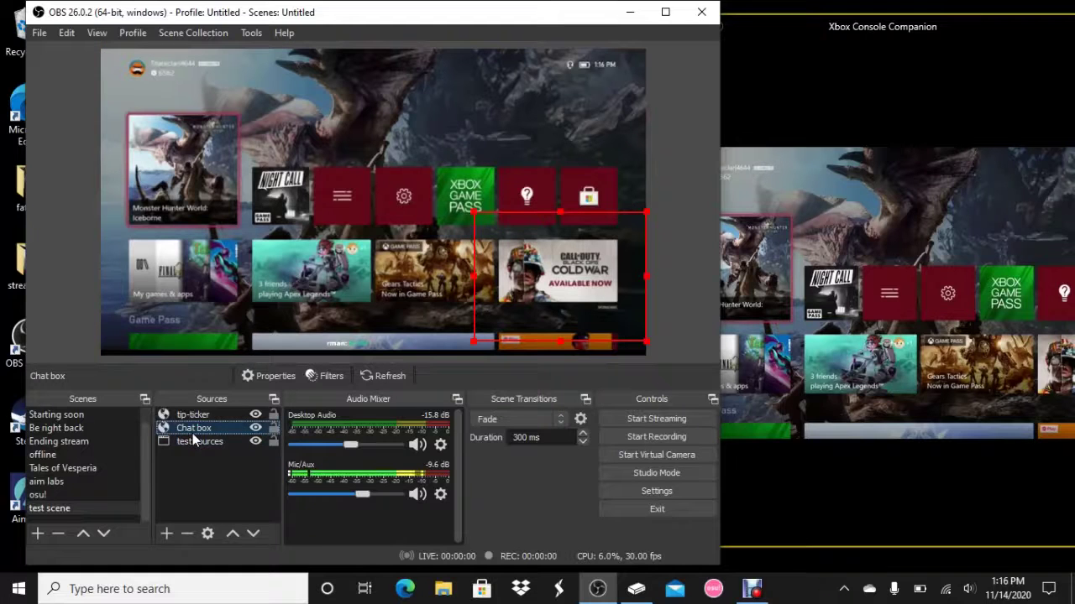
pyautogui.press('Delete')
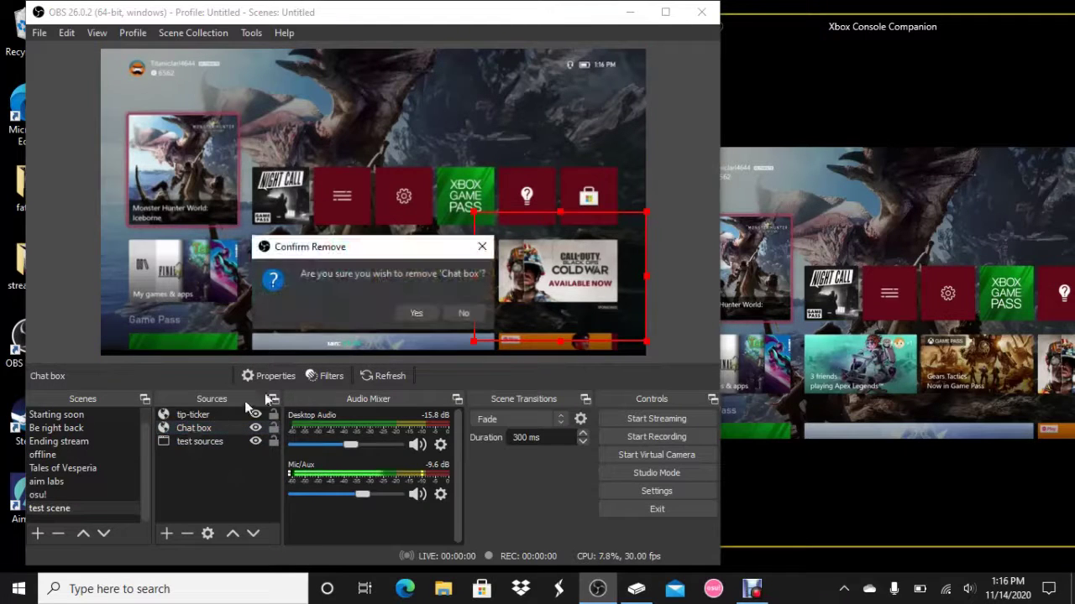
pyautogui.click(417, 314)
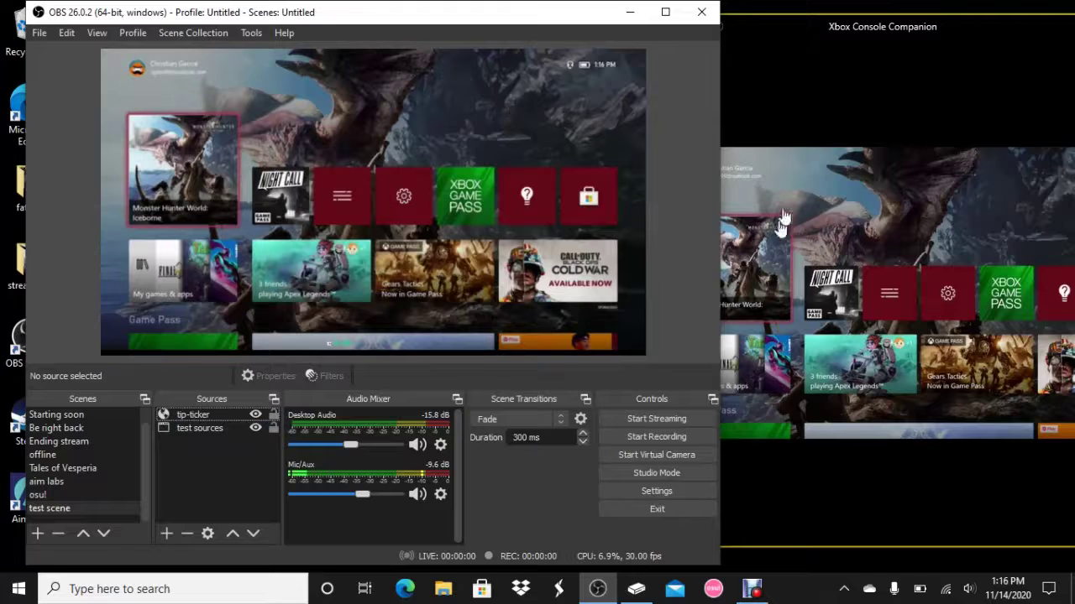
# Drop the tip-ticker to the preview's bottom centre and shift the OBS and Xbox windows left
pyautogui.click(437, 323)
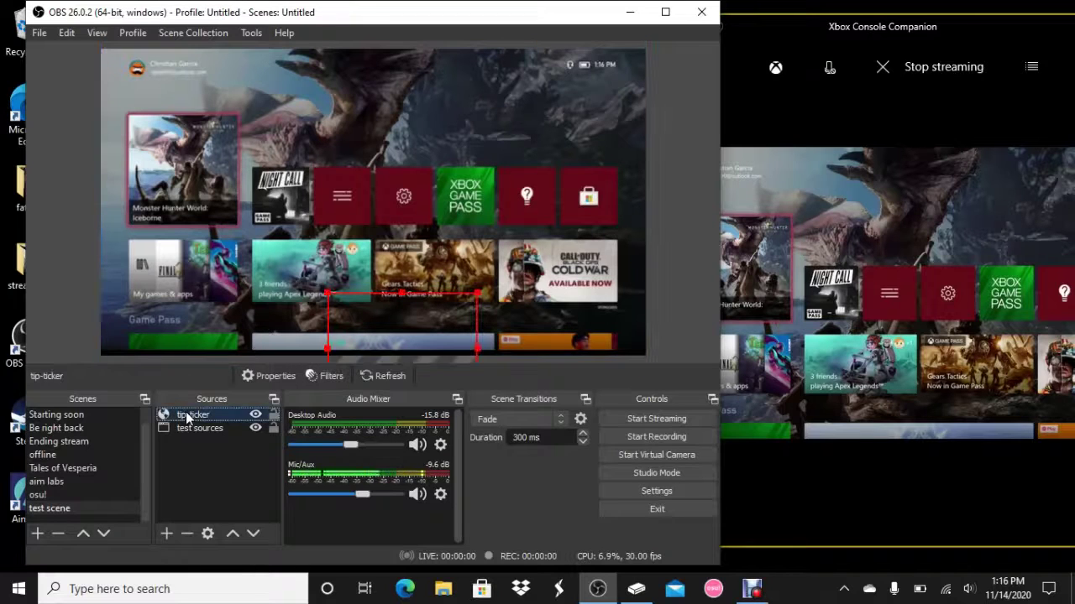
pyautogui.moveTo(377, 319)
pyautogui.mouseDown()
pyautogui.moveTo(366, 314)
pyautogui.moveTo(374, 336)
pyautogui.mouseUp()
pyautogui.moveTo(867, 28)
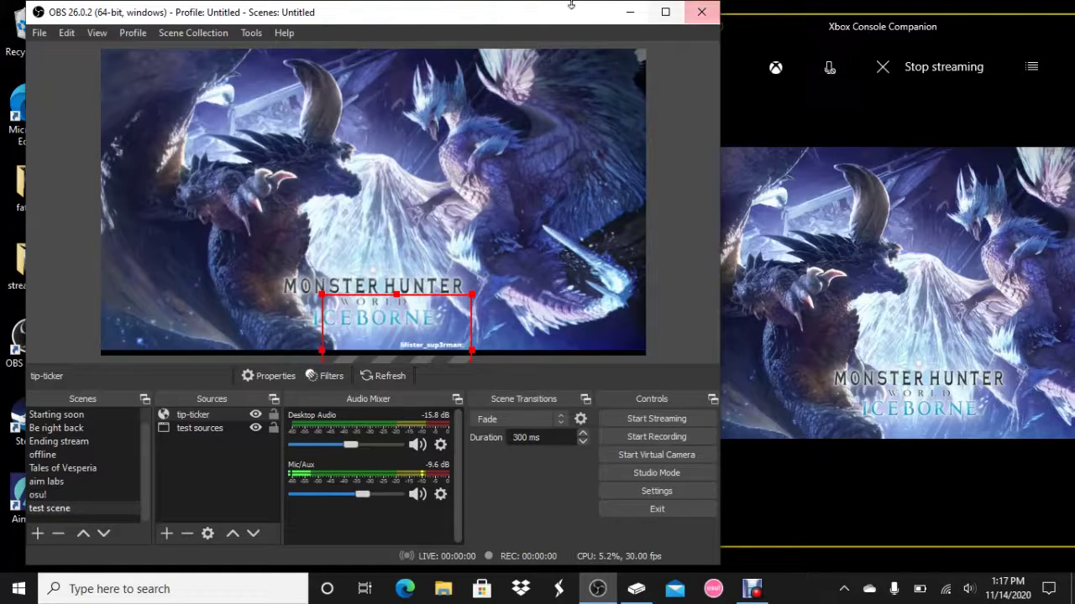
pyautogui.moveTo(472, 21); pyautogui.dragTo(408, 17)
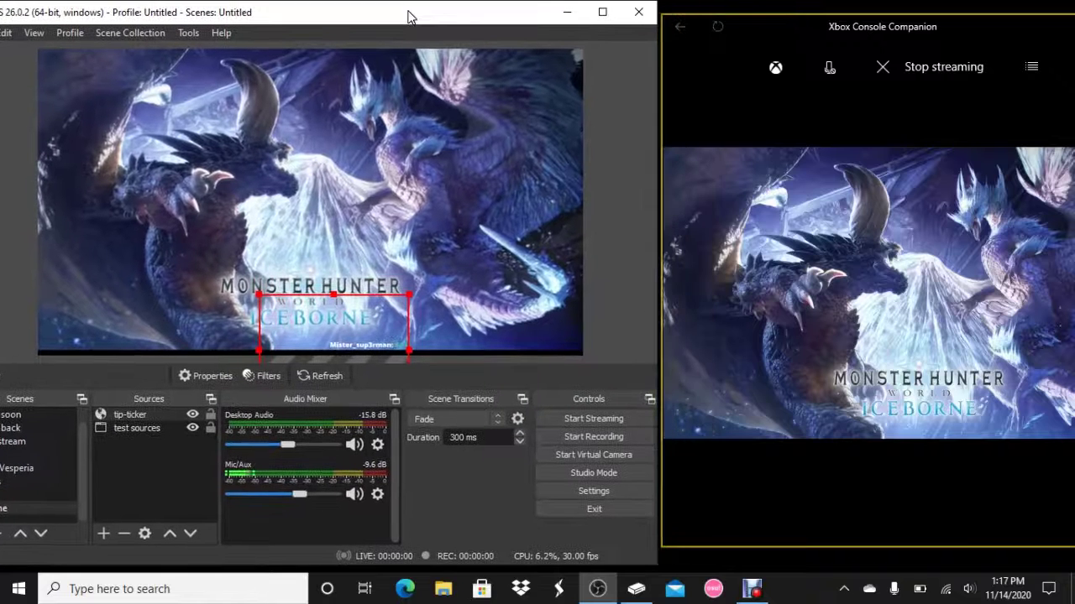
pyautogui.moveTo(842, 27); pyautogui.dragTo(819, 21)
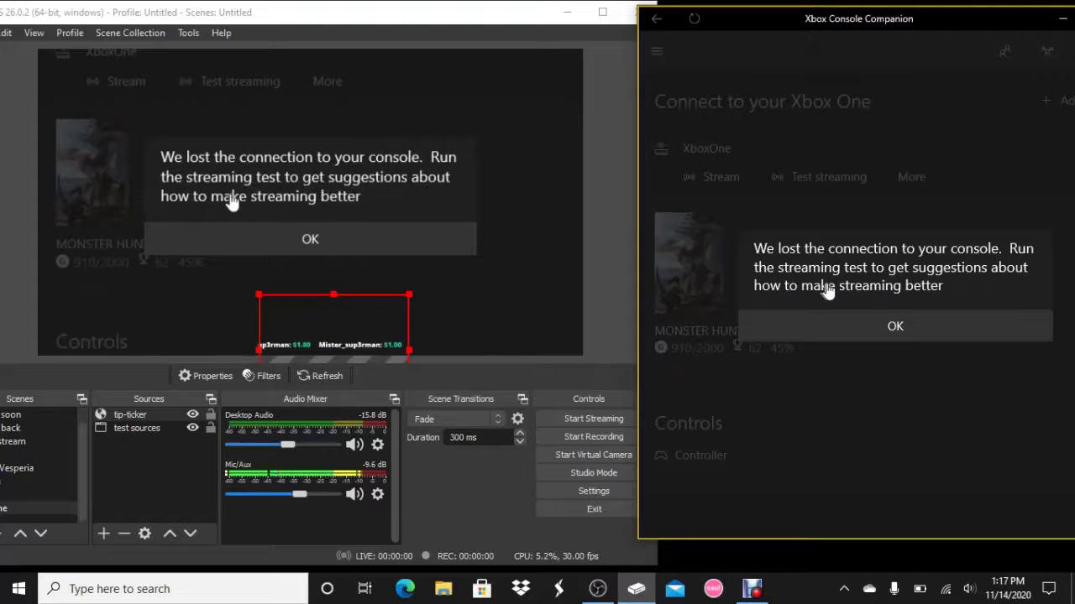
# Dismiss the lost-connection message and resume streaming from the XboxOne without a controller
pyautogui.click(895, 325)
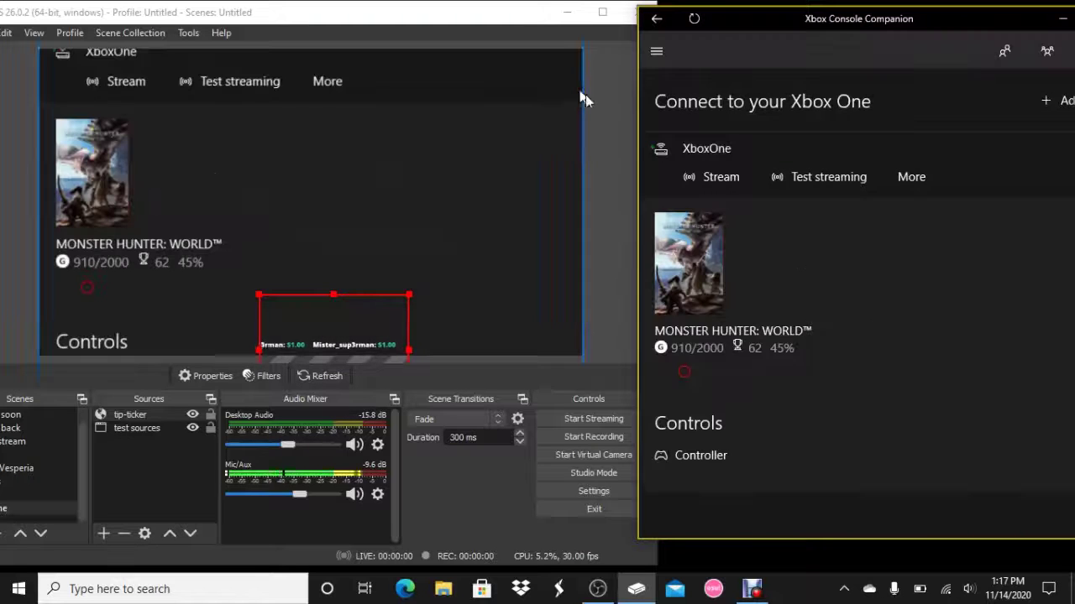
pyautogui.click(713, 178)
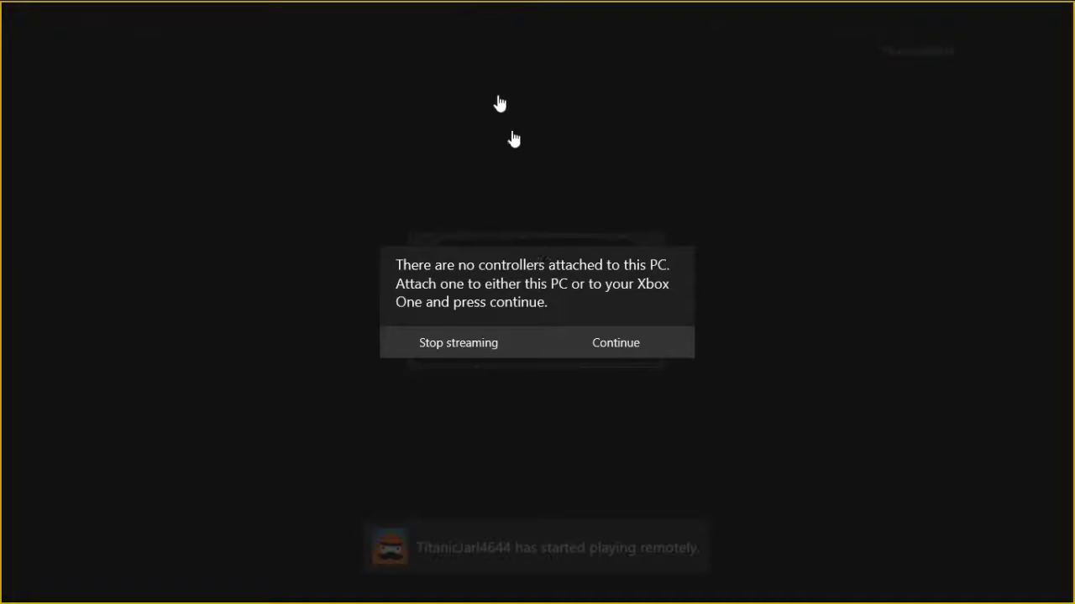
pyautogui.click(608, 332)
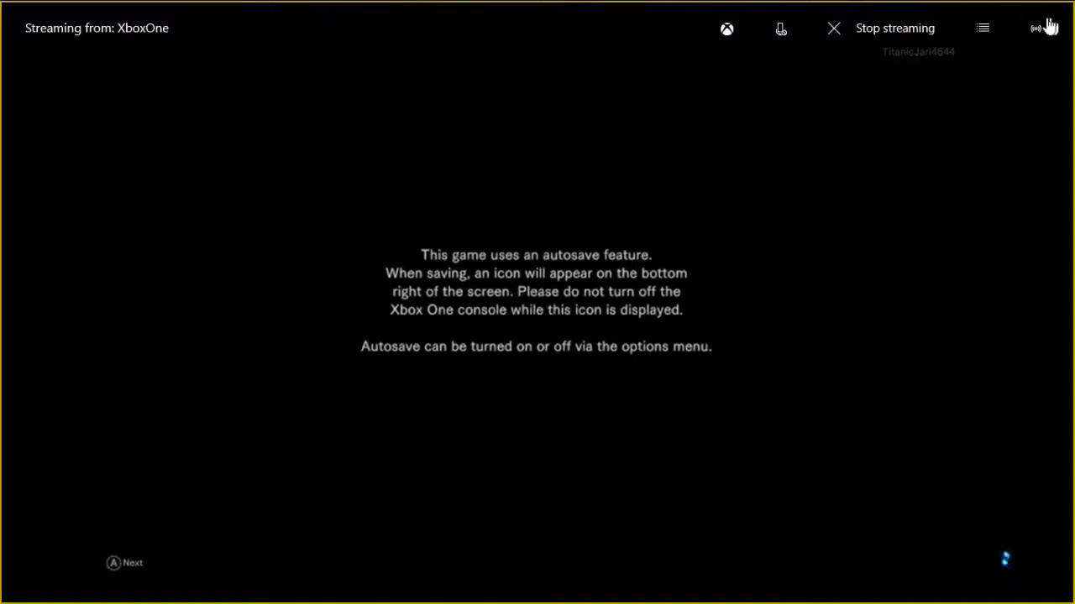
# Restore the Xbox stream from full screen, nudge it right, and set OBS beside it
pyautogui.moveTo(671, 15)
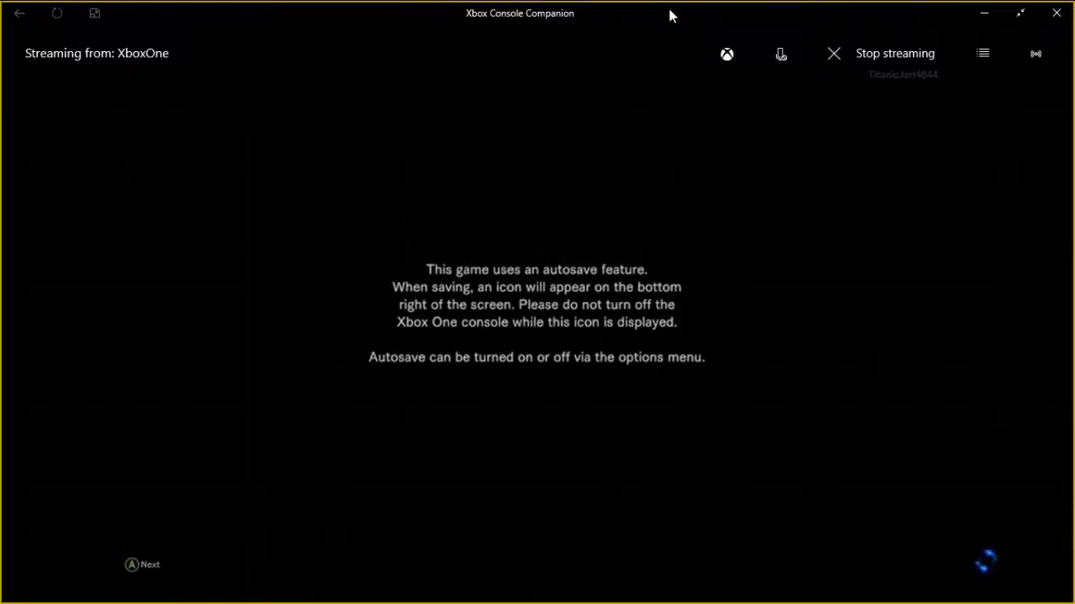
pyautogui.click(1020, 13)
pyautogui.click(1020, 12)
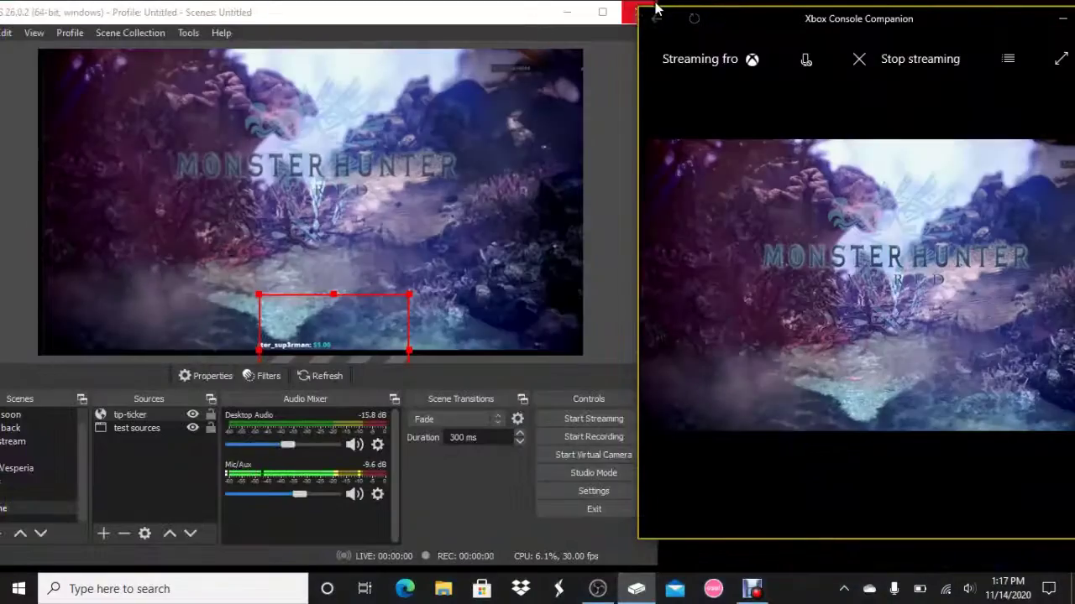
pyautogui.moveTo(906, 504)
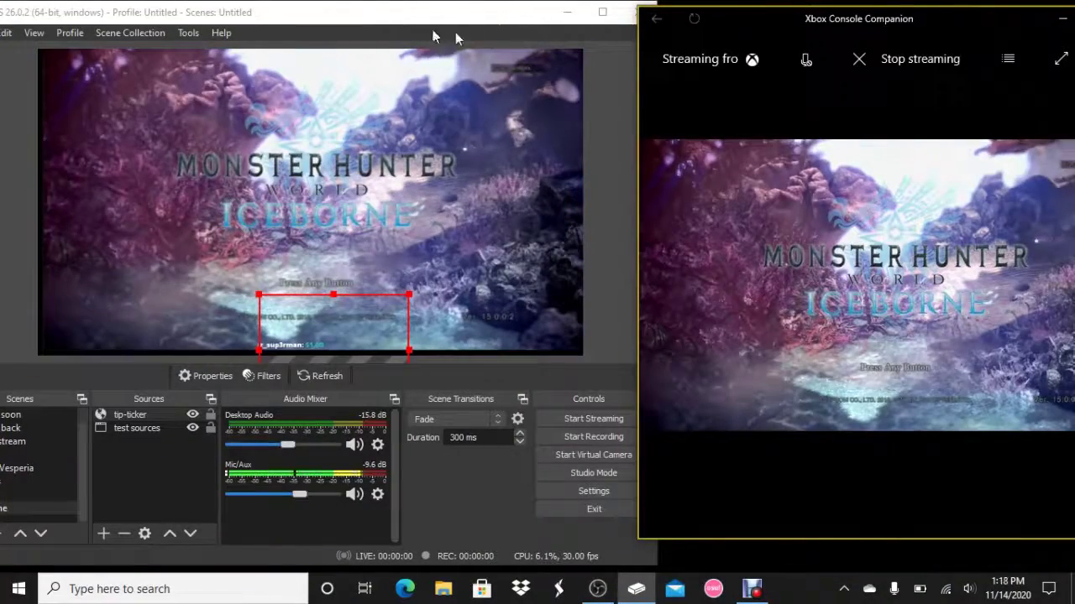
pyautogui.moveTo(755, 24); pyautogui.dragTo(799, 24)
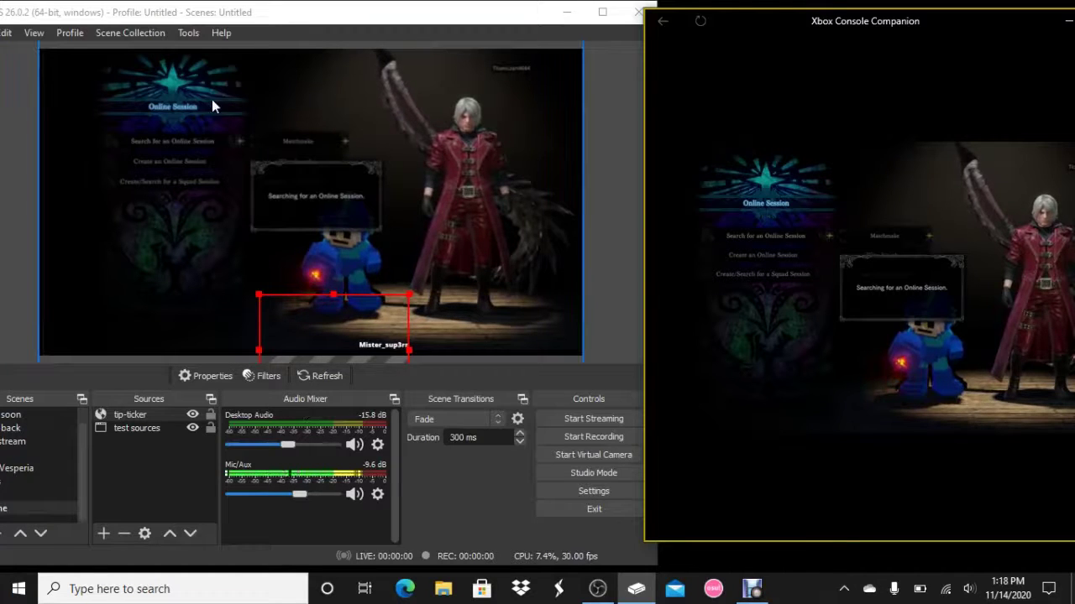
pyautogui.moveTo(165, 17); pyautogui.dragTo(172, 18)
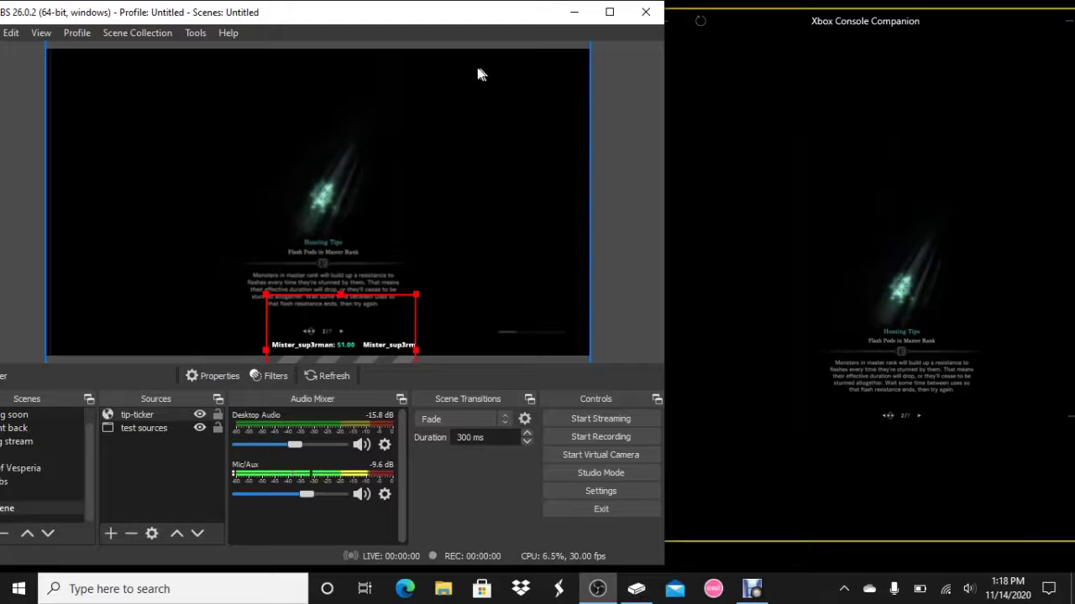
pyautogui.moveTo(819, 39)
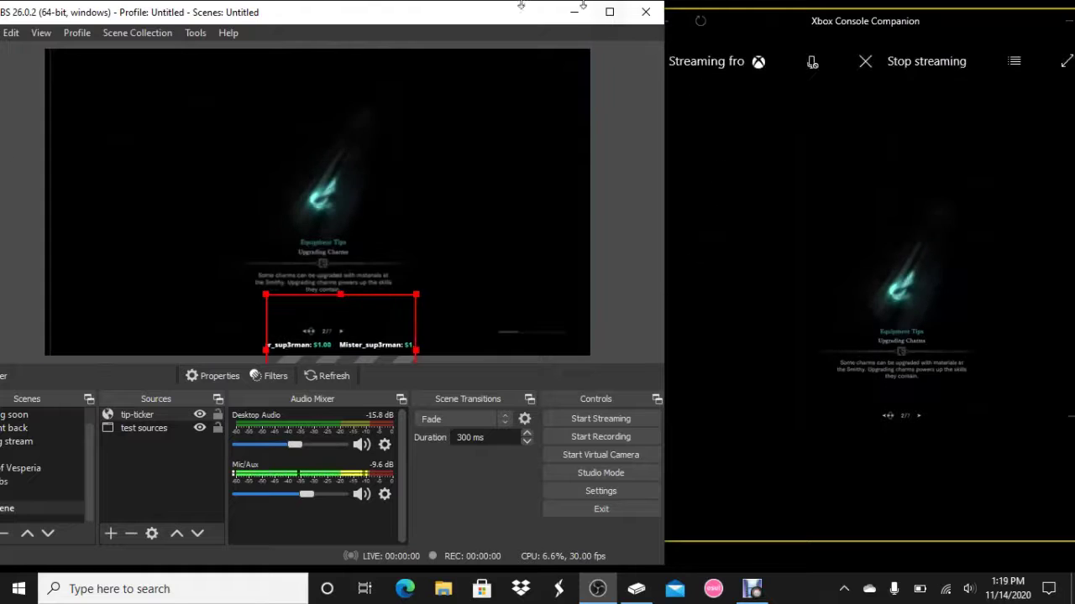
pyautogui.click(754, 33)
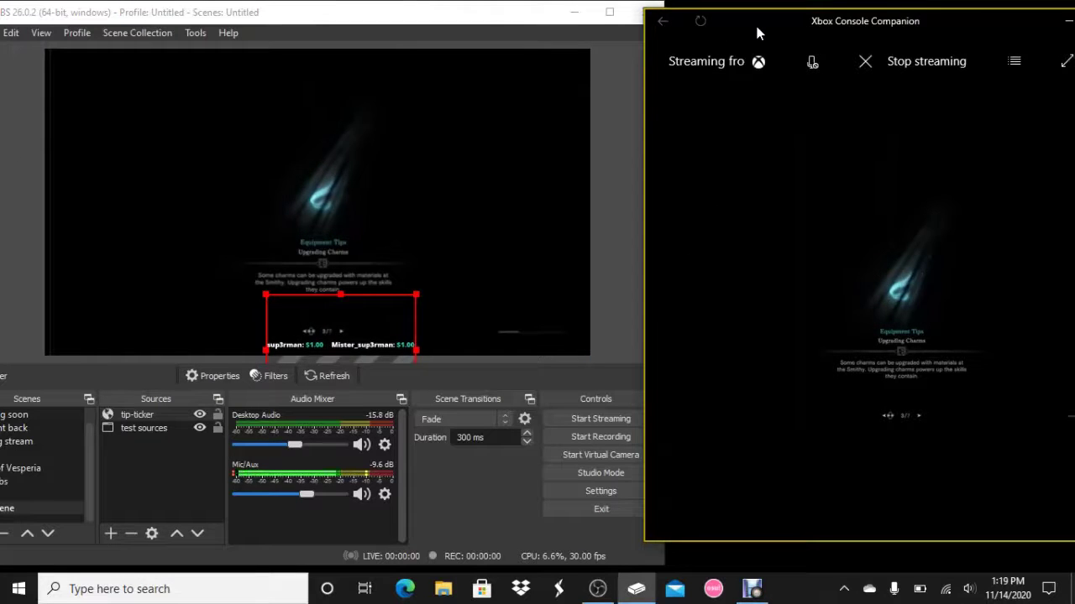
# Adjust the tip-ticker's position and drag the Xbox capture up and left across the canvas
pyautogui.moveTo(327, 16); pyautogui.dragTo(312, 16)
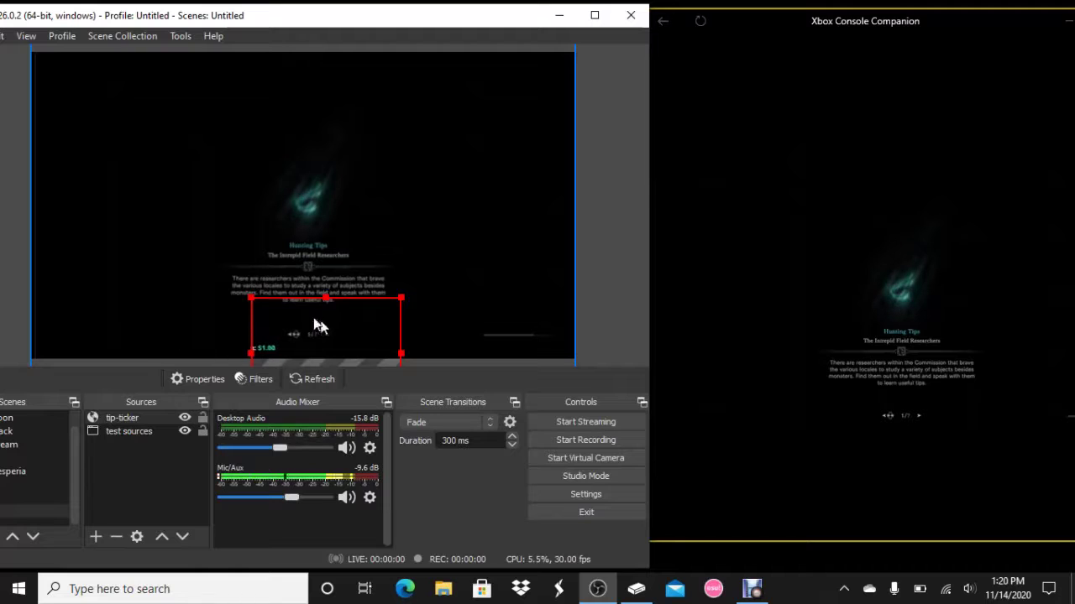
pyautogui.moveTo(316, 336); pyautogui.dragTo(293, 350)
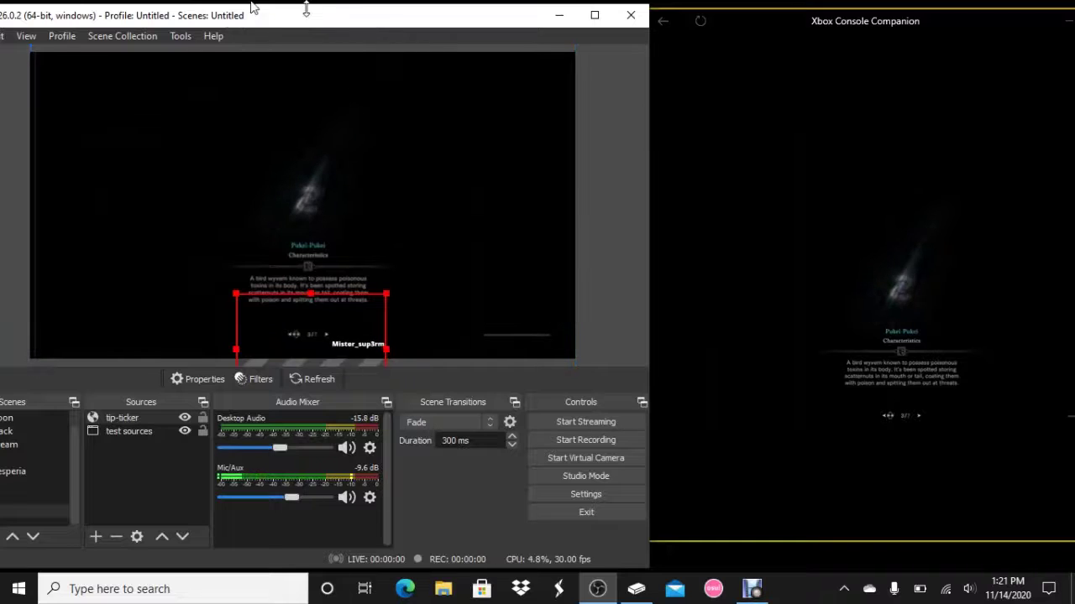
pyautogui.moveTo(742, 559)
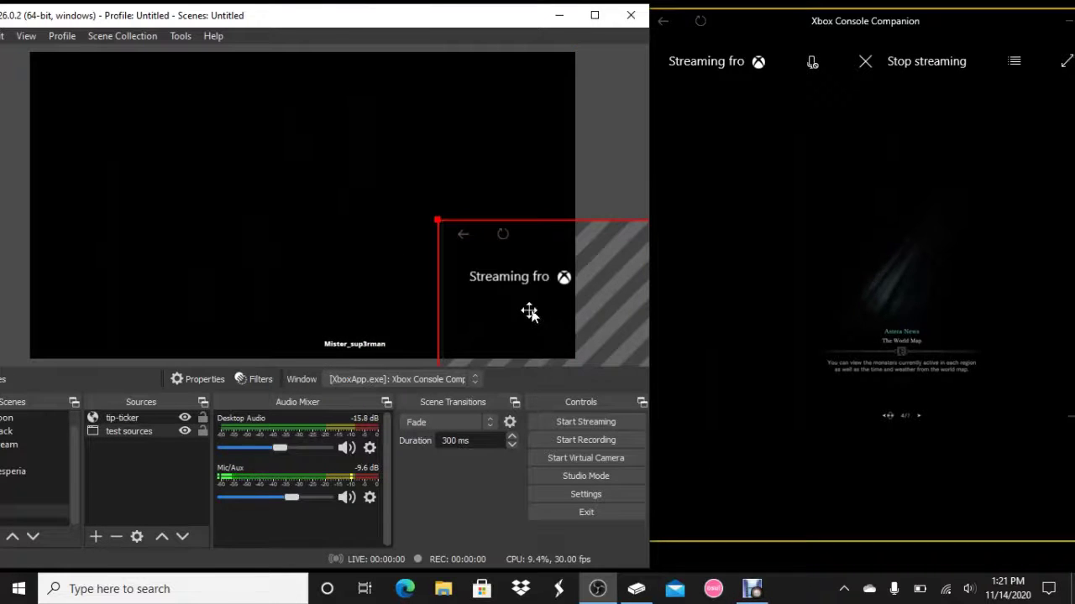
pyautogui.moveTo(529, 313); pyautogui.dragTo(126, 75)
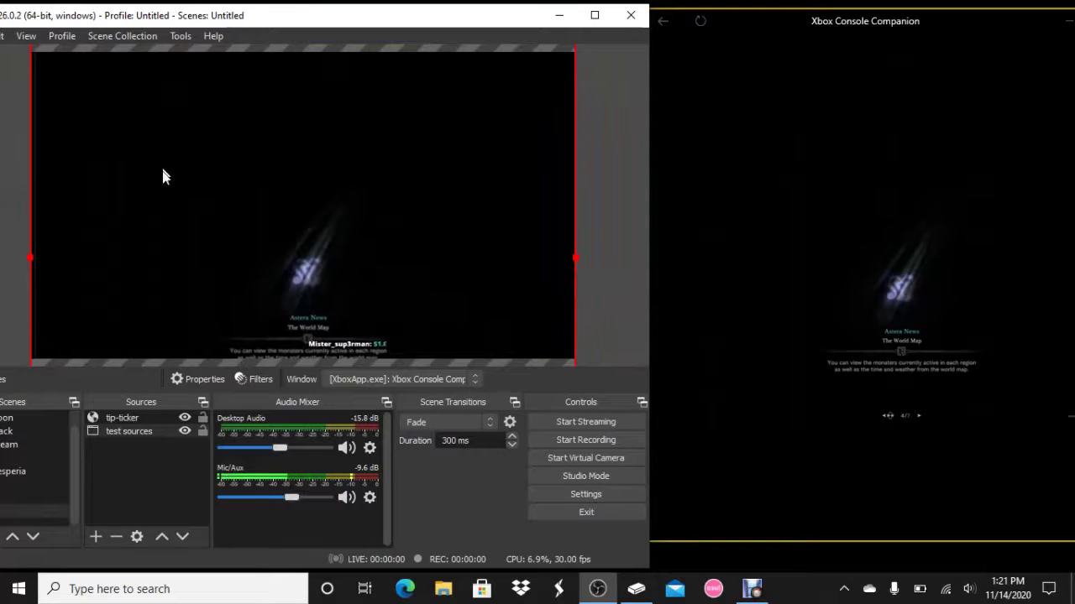
pyautogui.moveTo(163, 171); pyautogui.dragTo(158, 127)
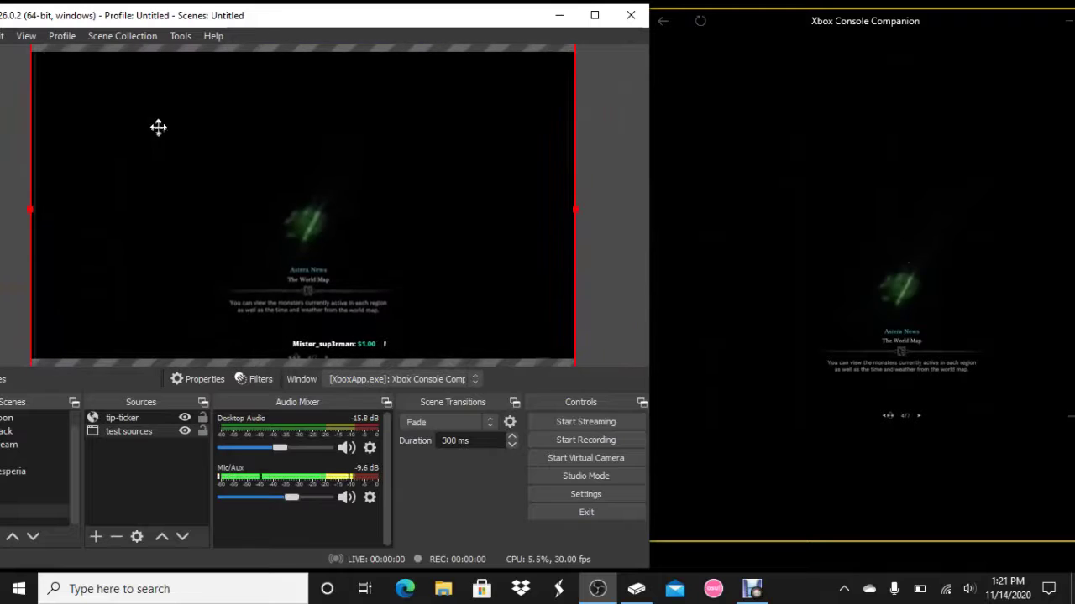
# Raise the Xbox capture in small nudges to align with the canvas, then check the tip-ticker placement
pyautogui.moveTo(214, 227); pyautogui.dragTo(203, 190)
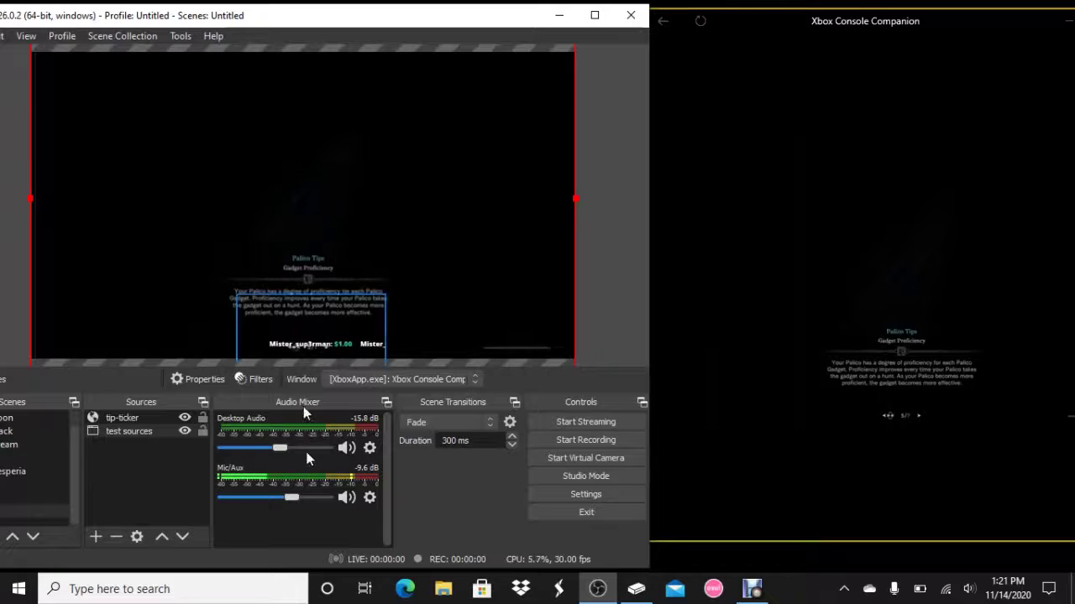
pyautogui.click(167, 467)
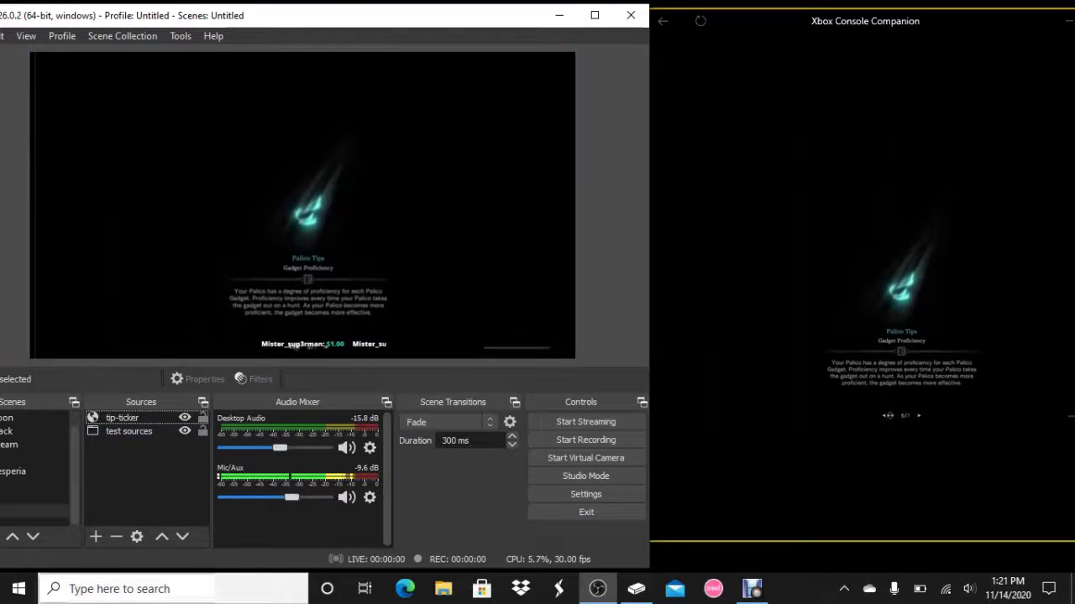
pyautogui.click(108, 199)
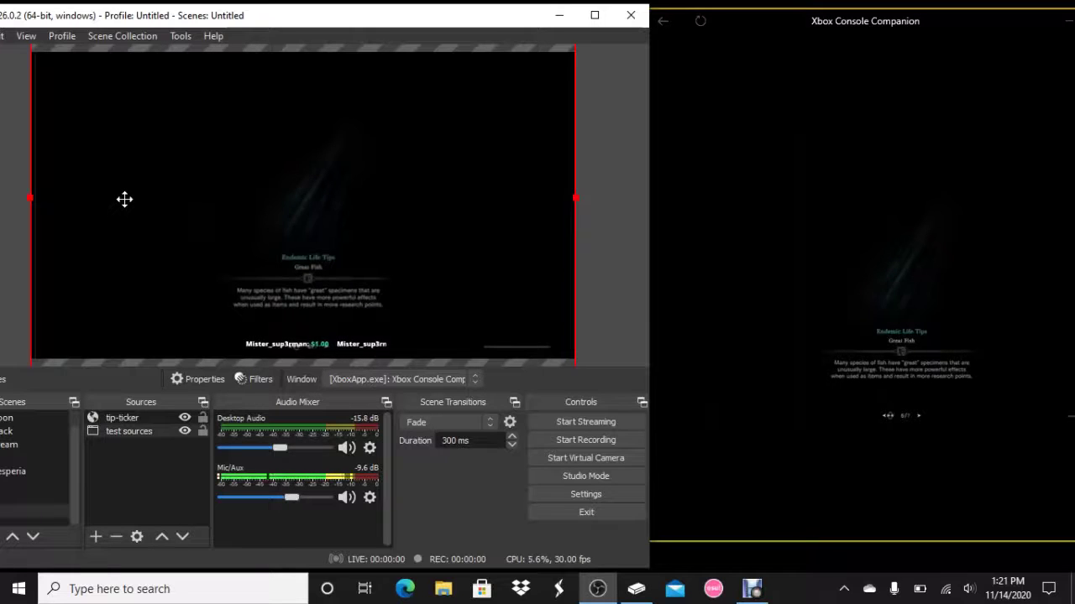
pyautogui.moveTo(125, 199)
pyautogui.mouseDown()
pyautogui.moveTo(112, 192)
pyautogui.moveTo(128, 193)
pyautogui.mouseUp()
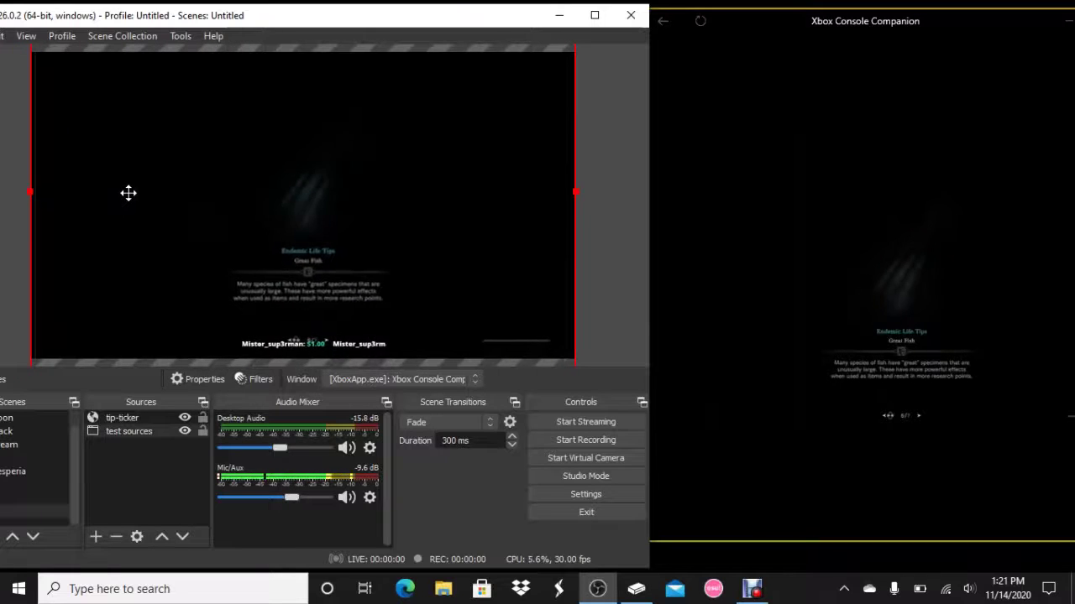
pyautogui.click(24, 196)
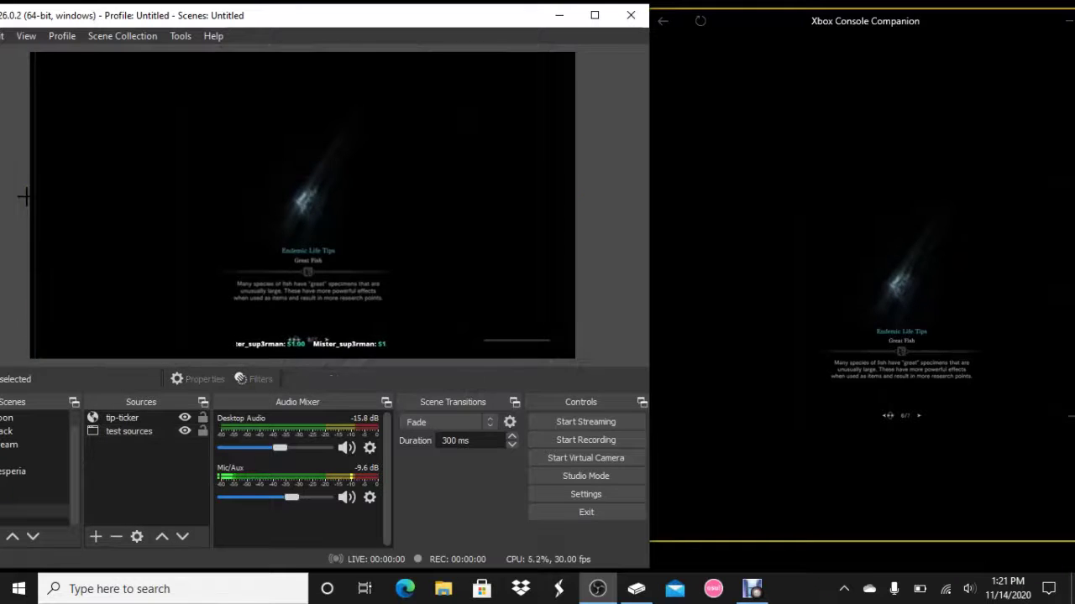
pyautogui.click(33, 192)
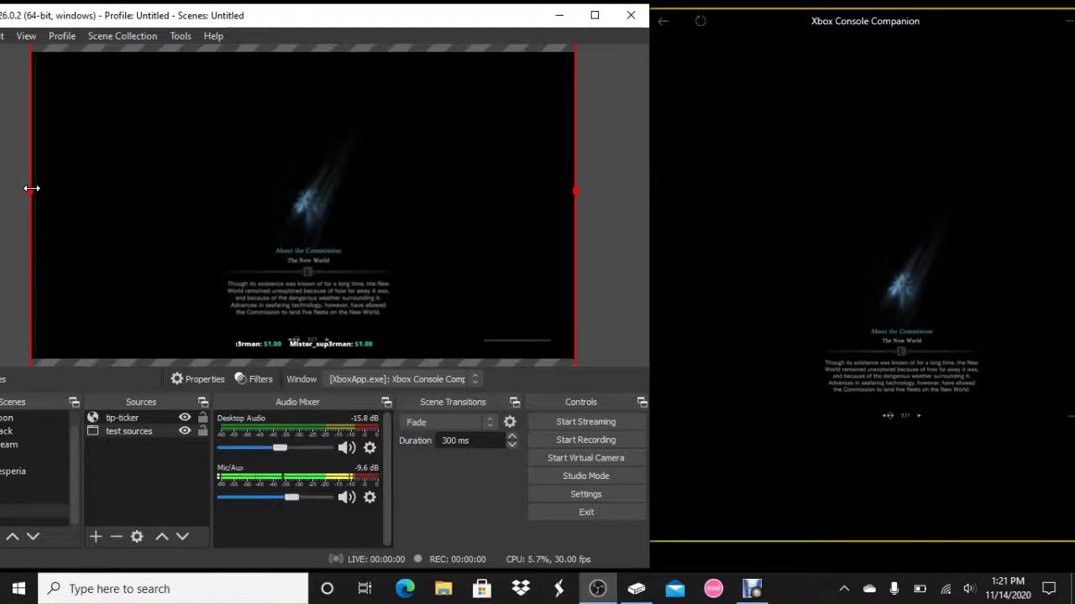
pyautogui.moveTo(66, 279)
pyautogui.mouseDown()
pyautogui.moveTo(50, 230)
pyautogui.moveTo(70, 227)
pyautogui.moveTo(62, 261)
pyautogui.mouseUp()
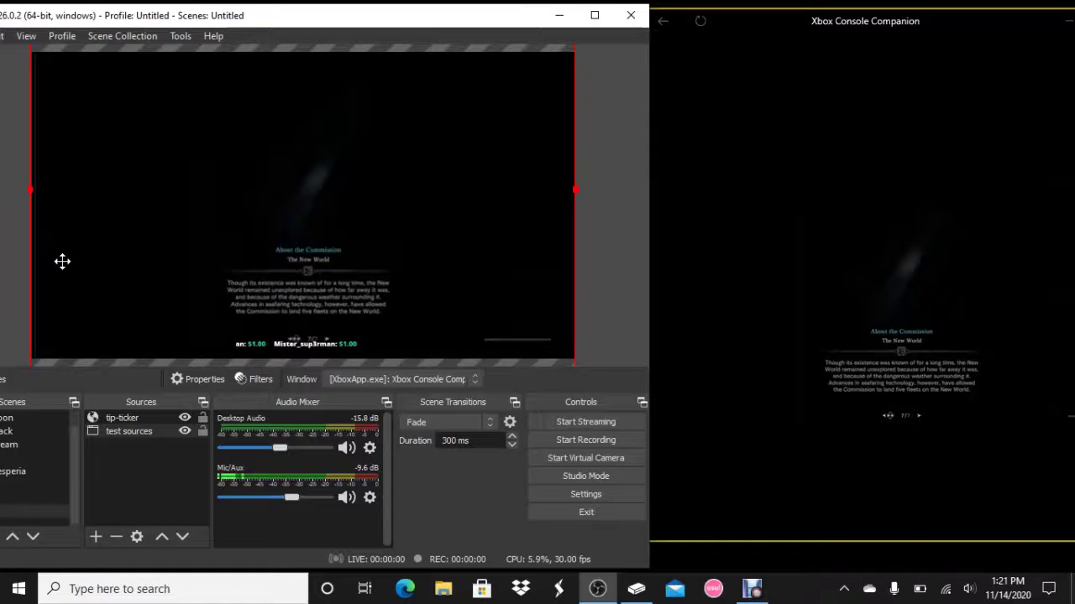
pyautogui.click(283, 351)
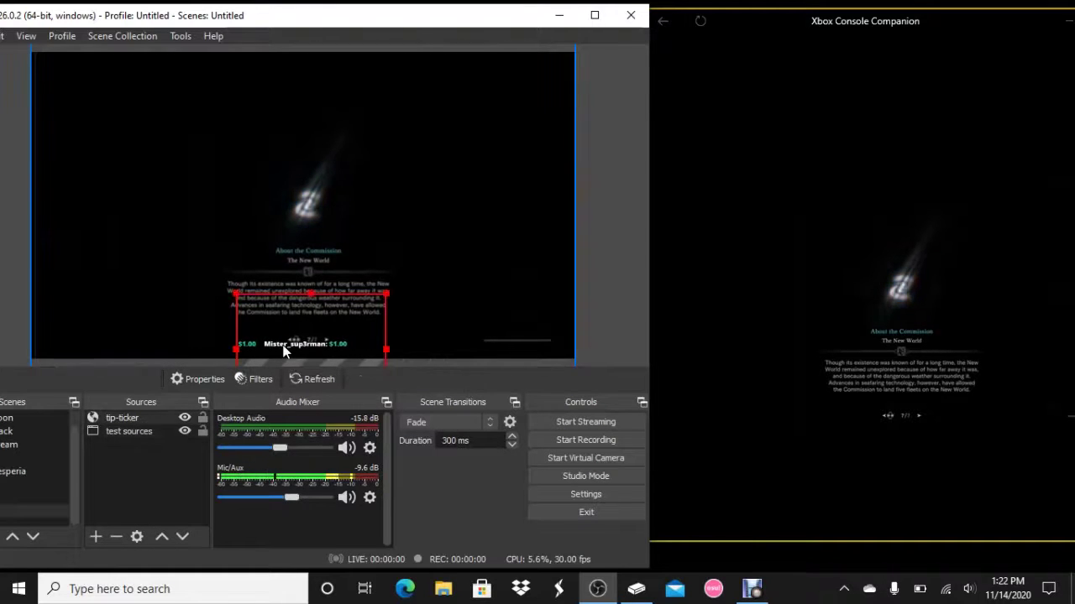
pyautogui.click(135, 460)
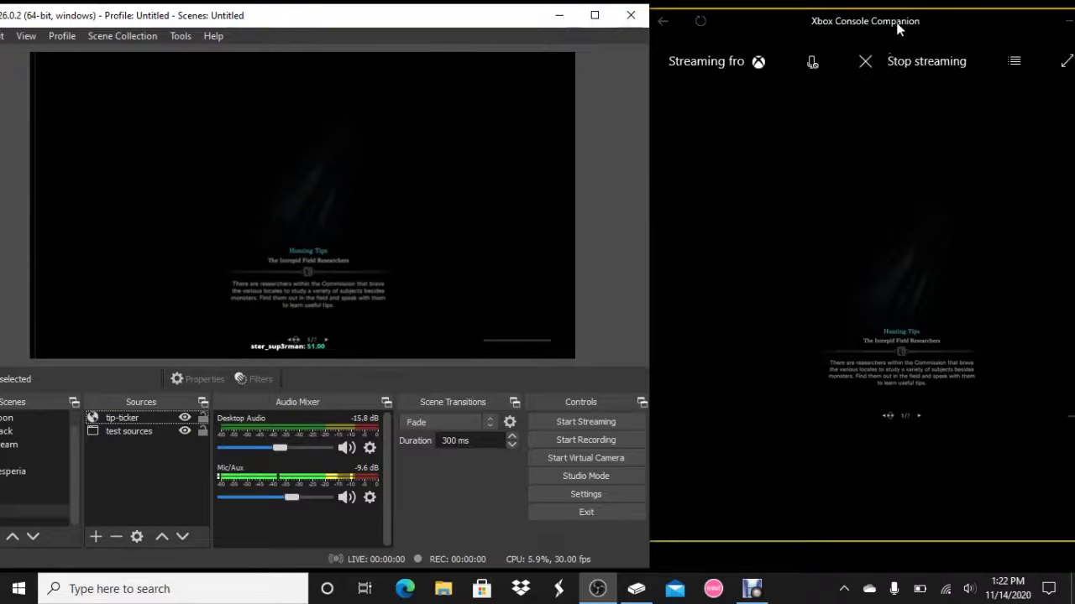
# Move the Xbox stream window right and enlarge it up and left so the gameplay shows fully
pyautogui.moveTo(877, 24); pyautogui.dragTo(874, 63)
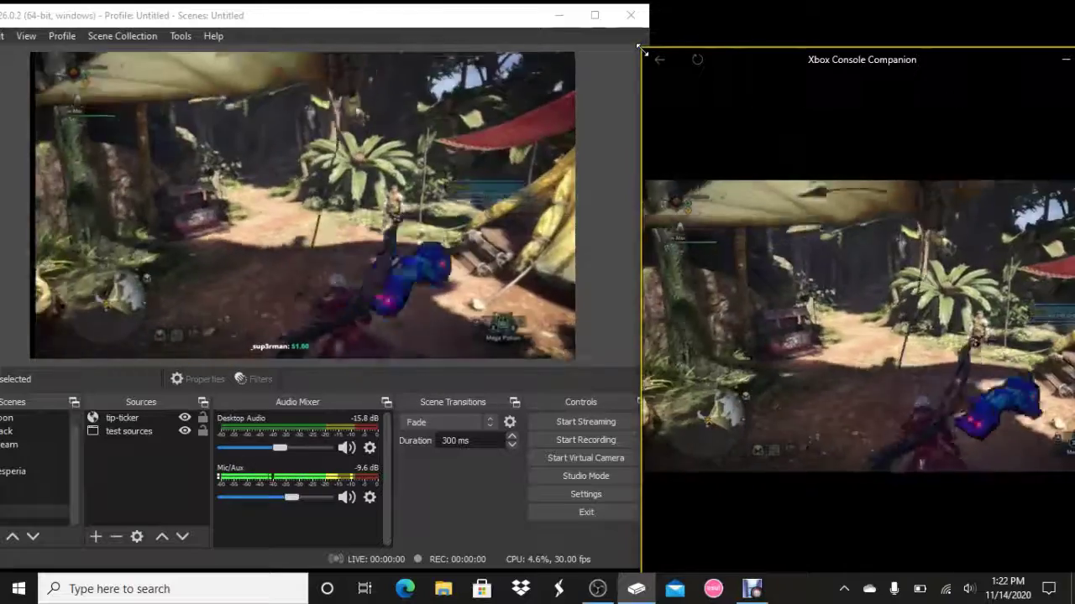
pyautogui.moveTo(655, 120)
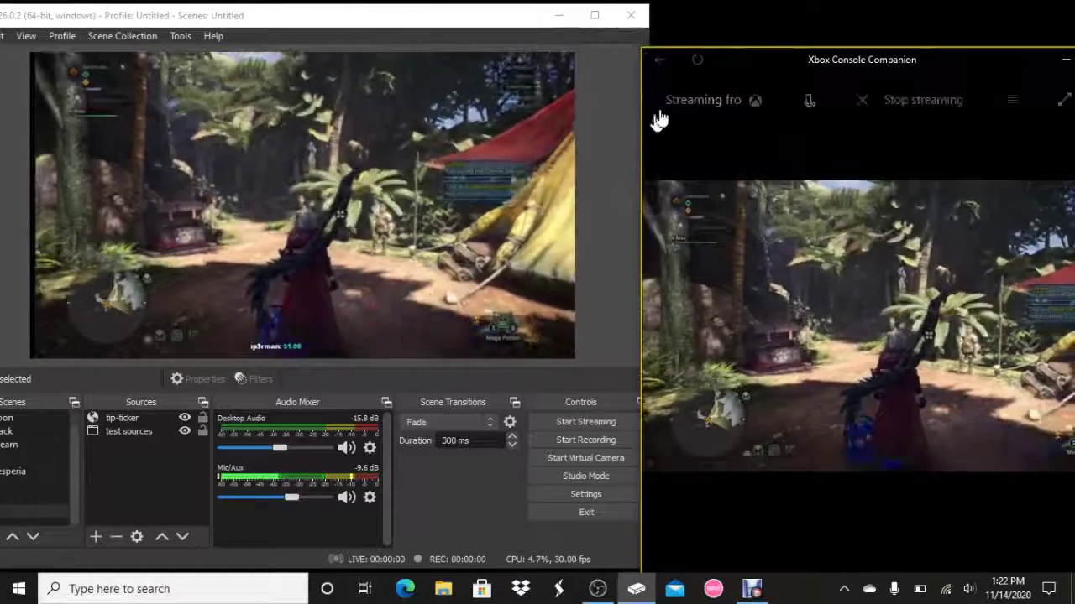
pyautogui.moveTo(772, 63); pyautogui.dragTo(859, 55)
pyautogui.moveTo(721, 49)
pyautogui.mouseDown()
pyautogui.moveTo(671, 30)
pyautogui.moveTo(709, 63)
pyautogui.mouseUp()
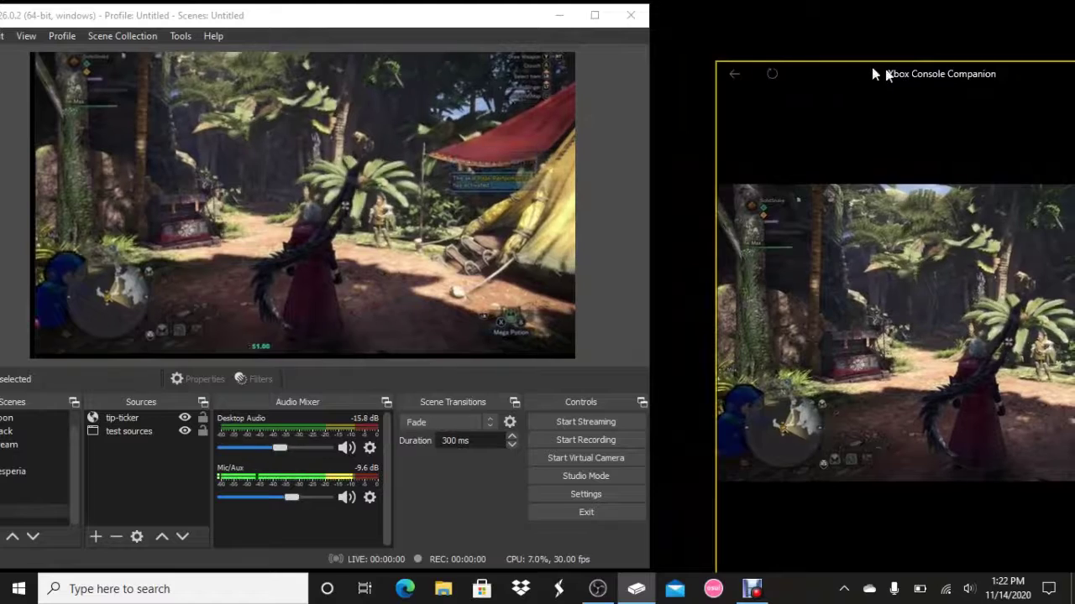
pyautogui.moveTo(879, 75); pyautogui.dragTo(804, 27)
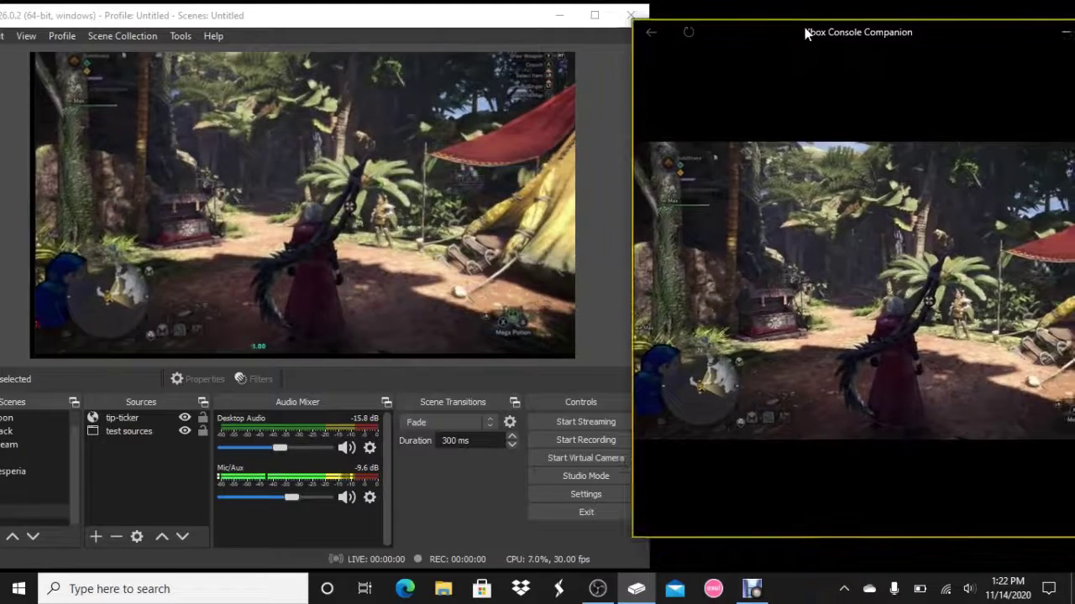
pyautogui.click(476, 145)
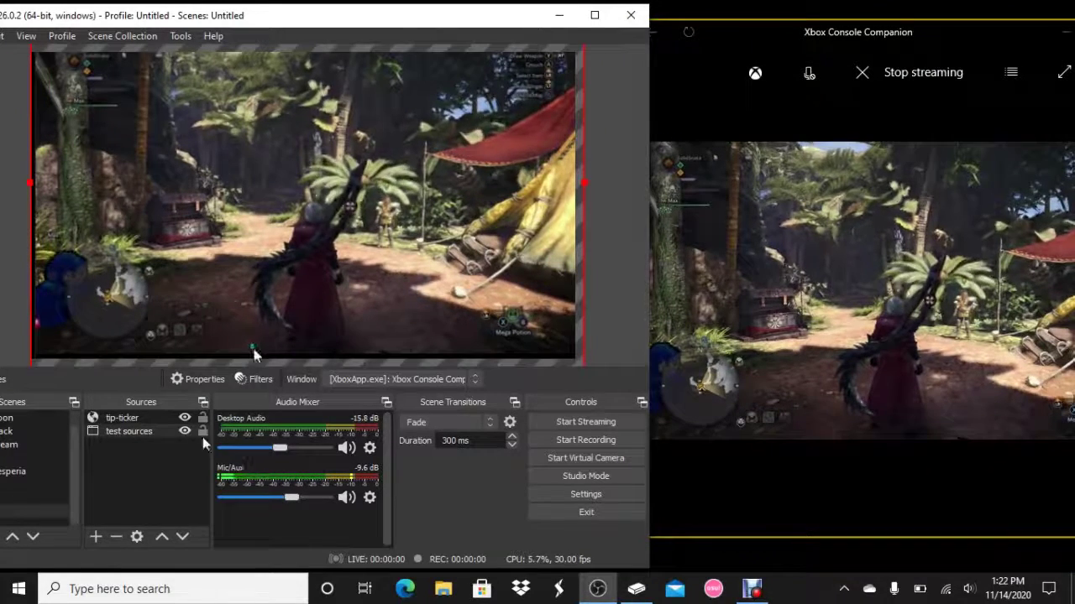
pyautogui.click(172, 472)
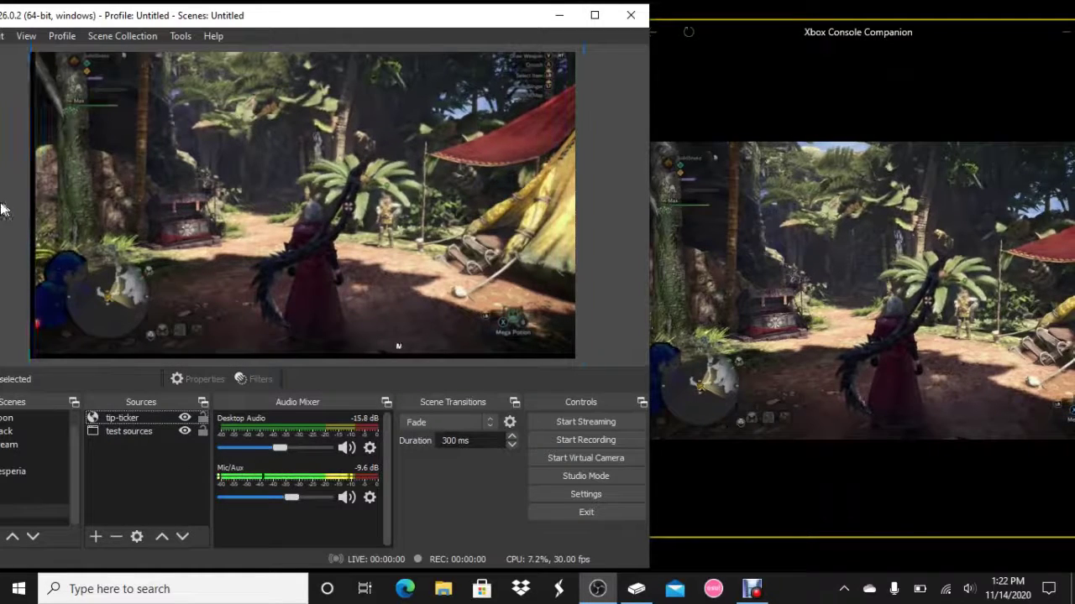
pyautogui.click(55, 267)
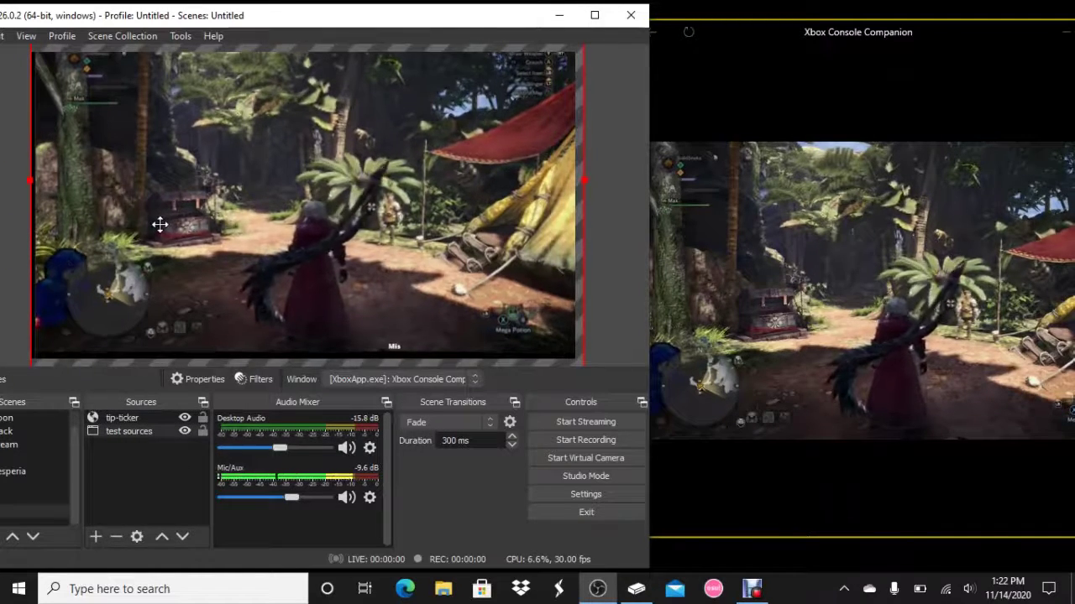
pyautogui.moveTo(160, 224)
pyautogui.mouseDown()
pyautogui.moveTo(149, 222)
pyautogui.moveTo(154, 235)
pyautogui.mouseUp()
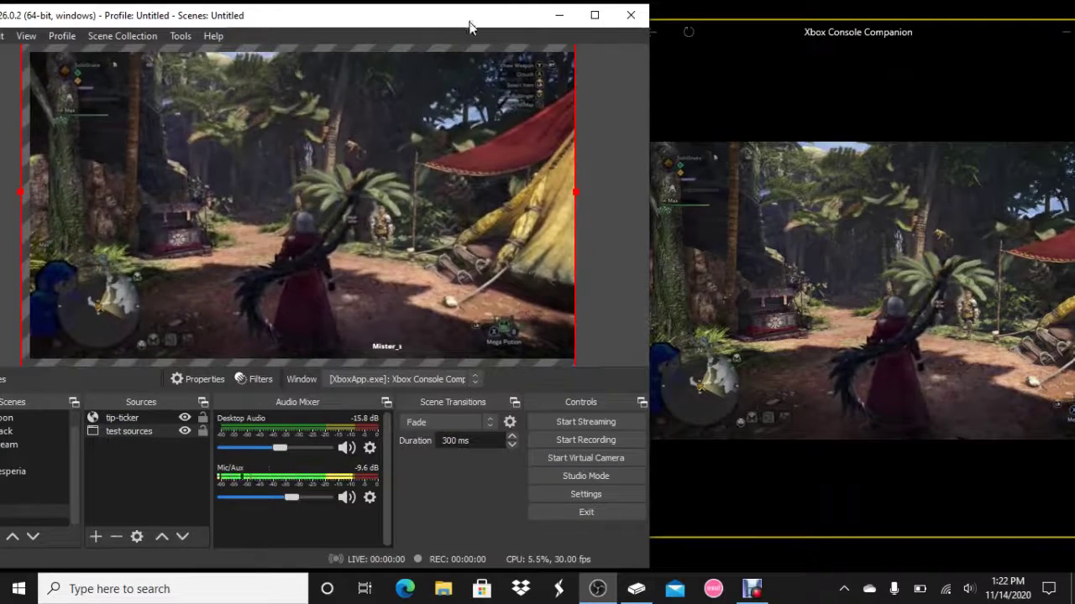
pyautogui.moveTo(470, 25)
pyautogui.mouseDown()
pyautogui.moveTo(472, 36)
pyautogui.moveTo(468, 5)
pyautogui.moveTo(483, 32)
pyautogui.mouseUp()
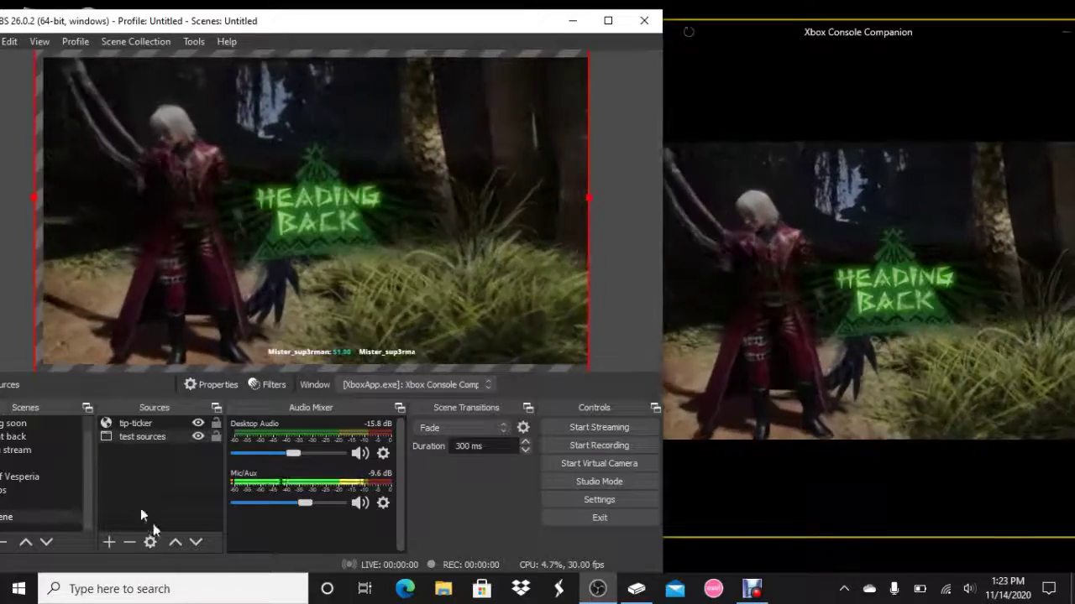
# Lower the tip-ticker a few pixels to hug the canvas bottom, then deselect it
pyautogui.click(126, 480)
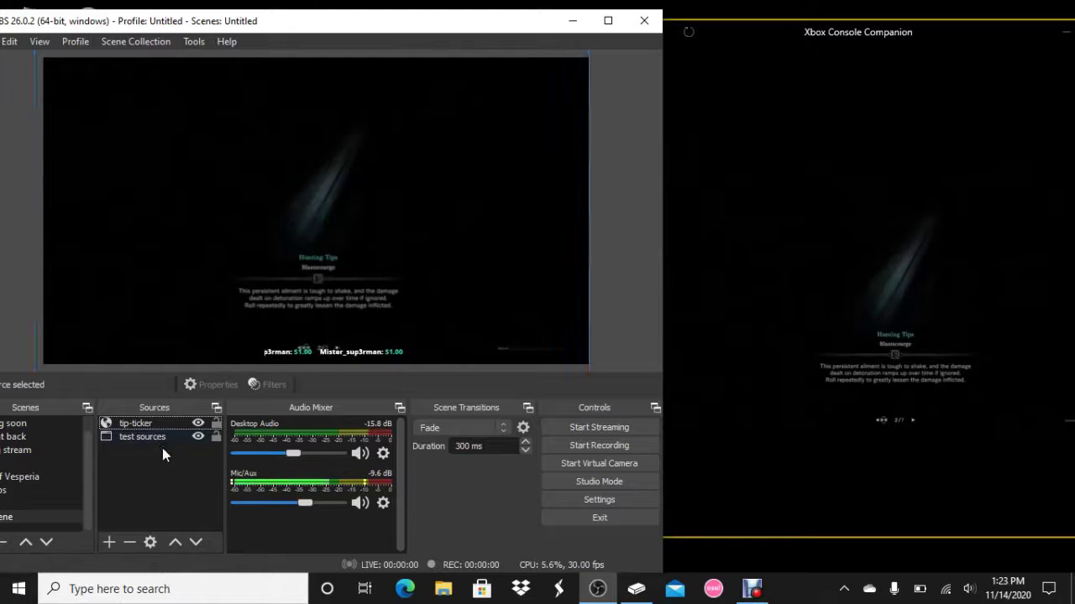
pyautogui.click(144, 427)
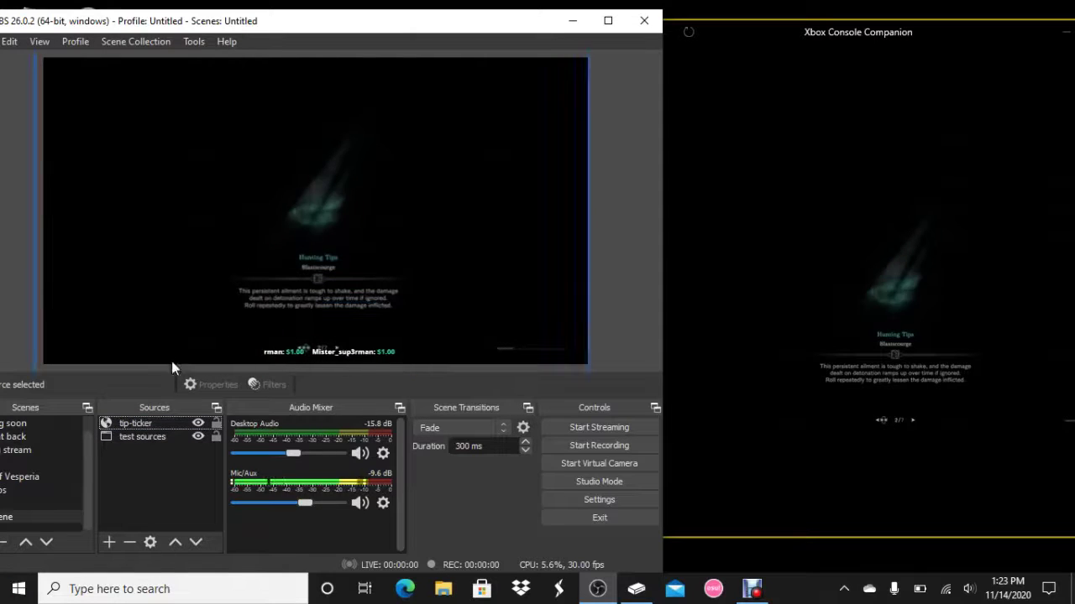
pyautogui.click(112, 416)
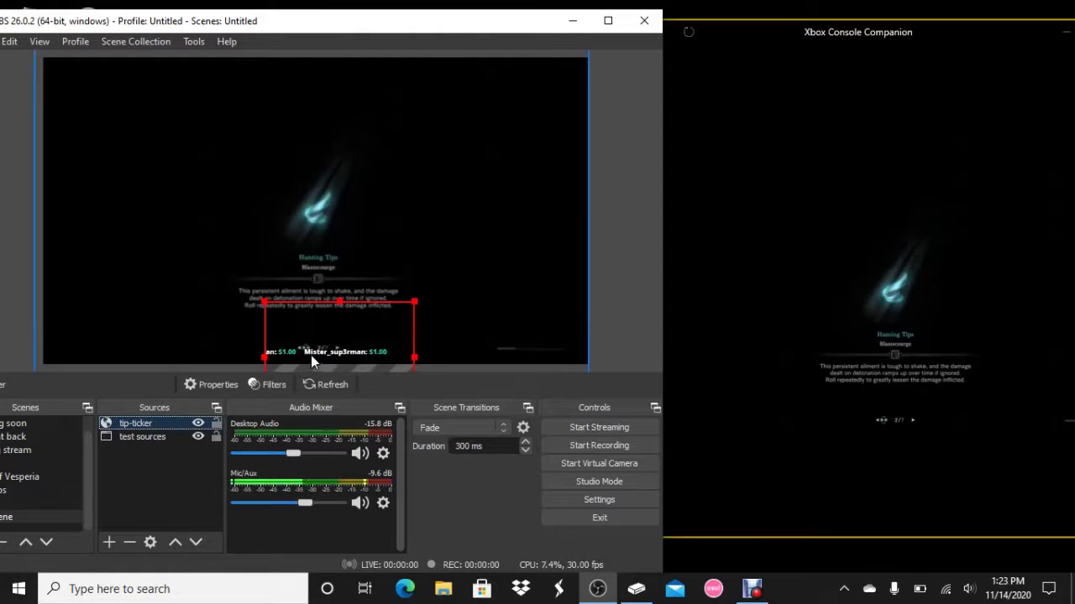
pyautogui.moveTo(313, 353); pyautogui.dragTo(312, 359)
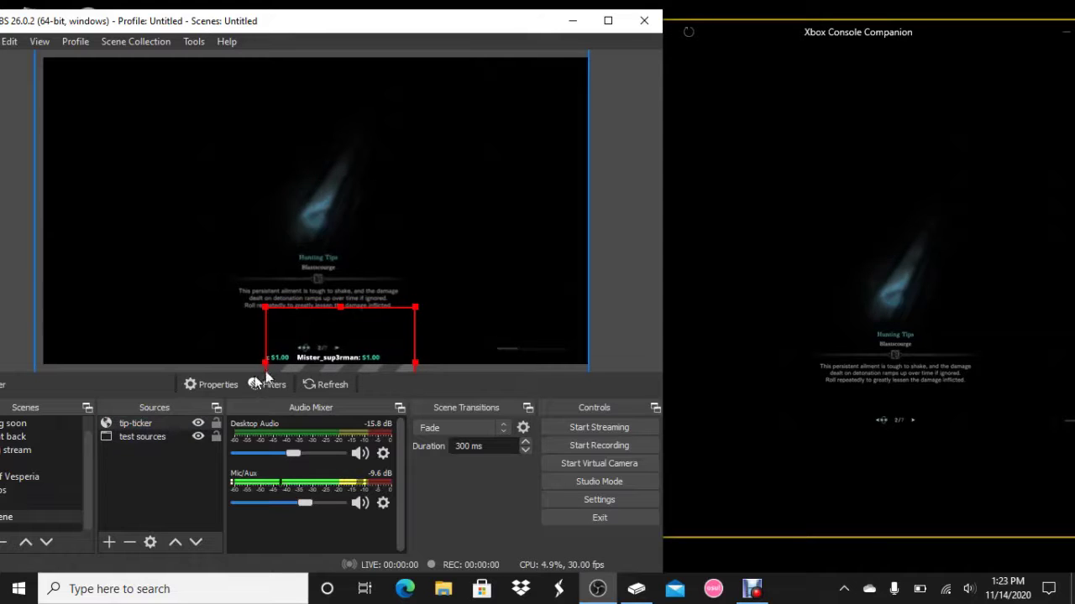
pyautogui.click(148, 470)
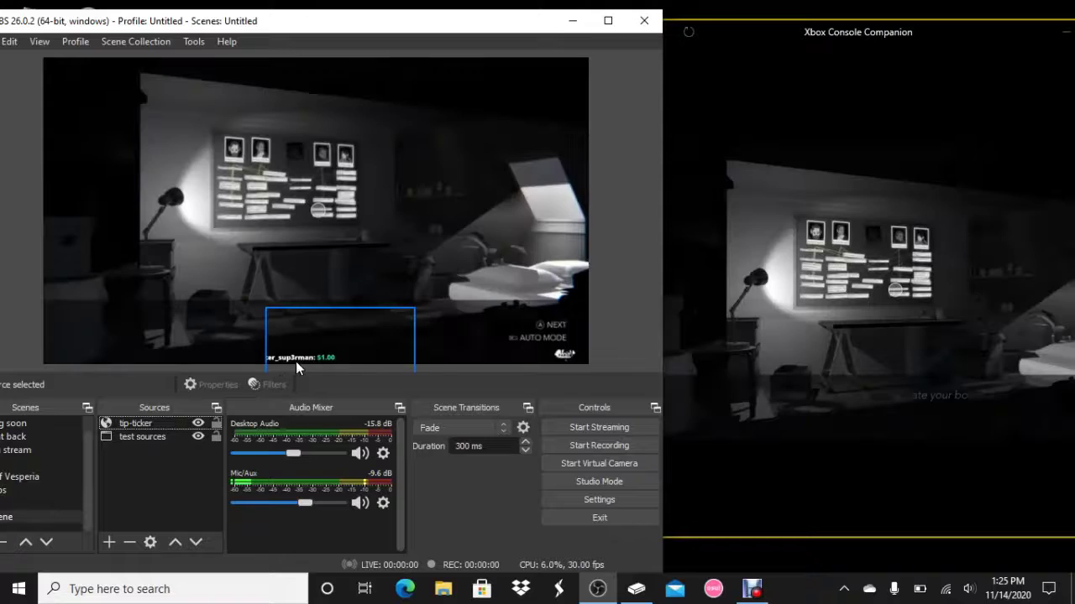
# Drag the tip-ticker overlay down to snap against the canvas bottom edge, then nudge it right to centre
pyautogui.moveTo(309, 367); pyautogui.dragTo(314, 334)
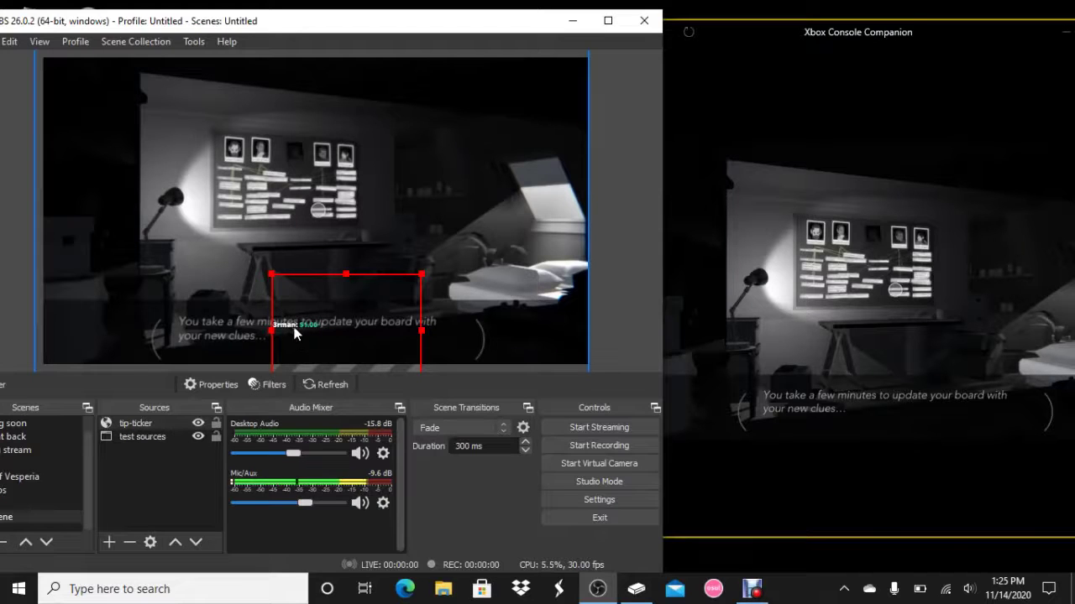
pyautogui.moveTo(293, 327); pyautogui.dragTo(284, 359)
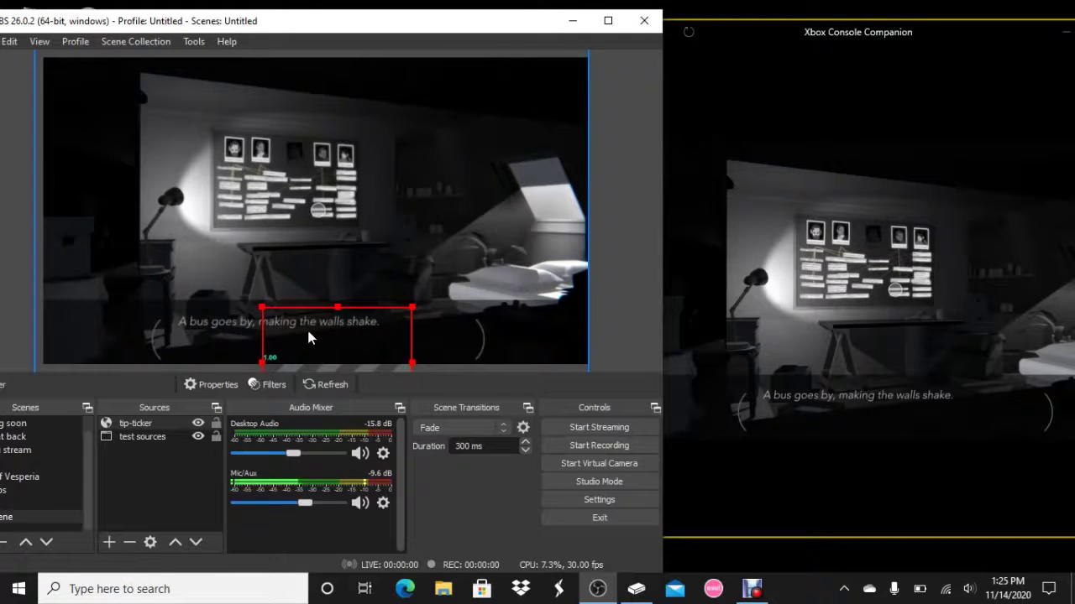
pyautogui.moveTo(308, 336); pyautogui.dragTo(322, 207)
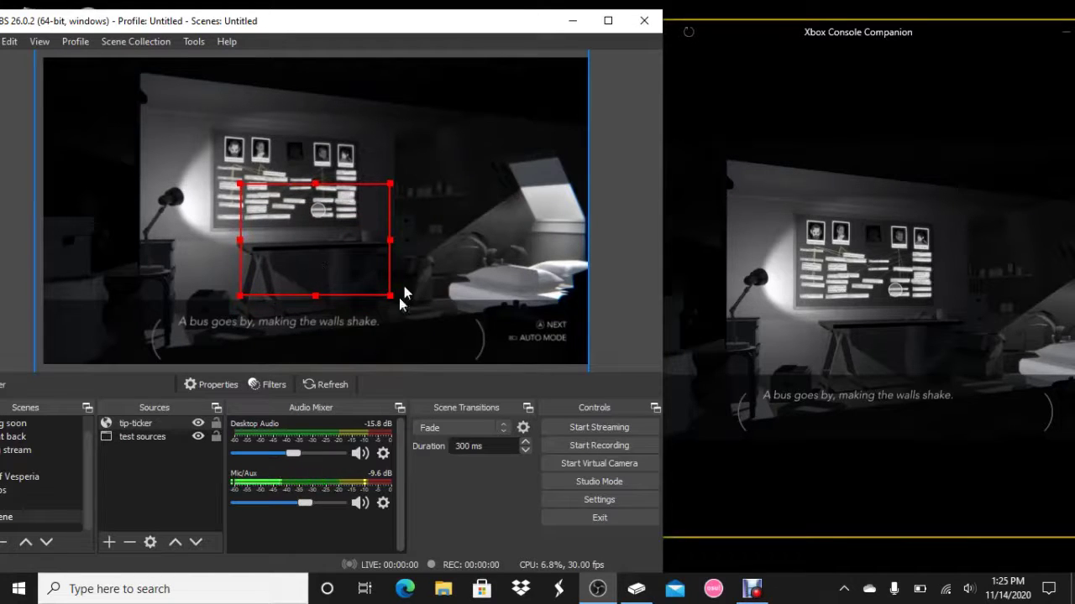
pyautogui.moveTo(283, 257); pyautogui.dragTo(270, 338)
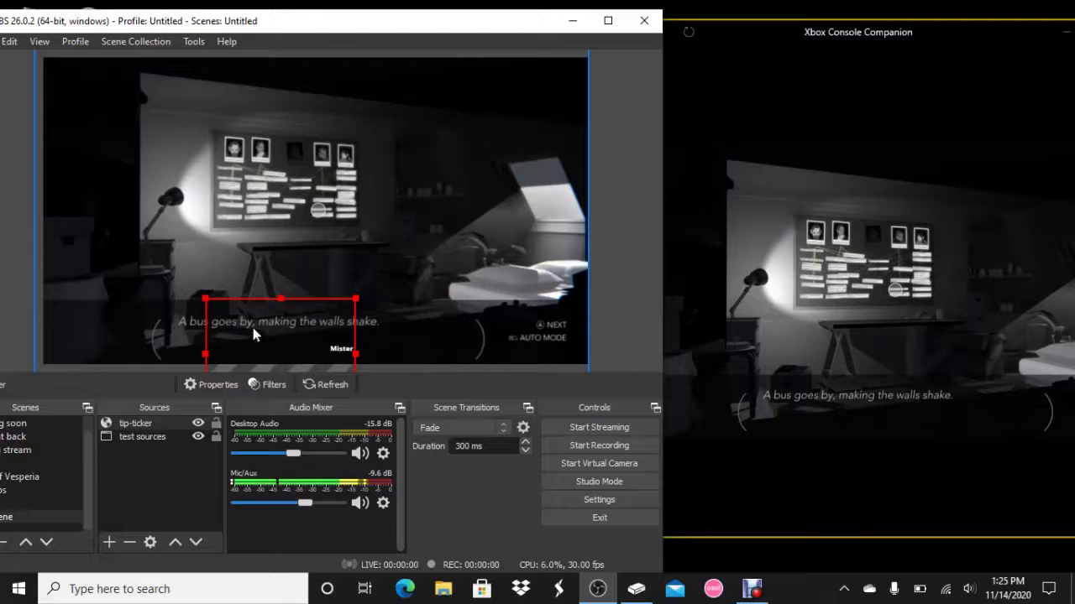
pyautogui.moveTo(254, 325)
pyautogui.mouseDown()
pyautogui.moveTo(273, 330)
pyautogui.moveTo(258, 320)
pyautogui.mouseUp()
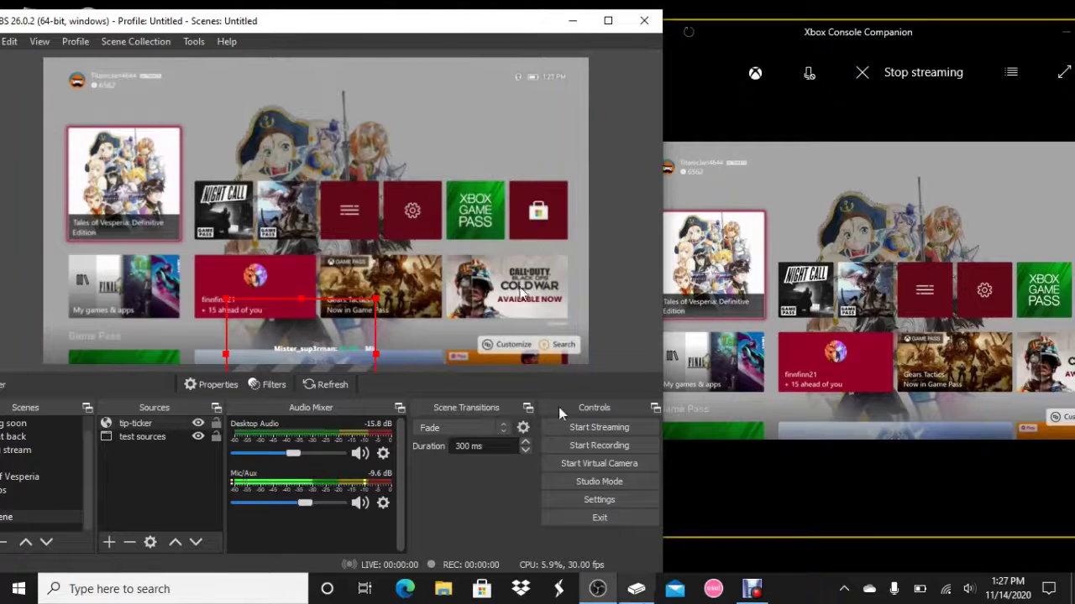
# Switch the active scene from test scene through Be right back to Ending stream
pyautogui.moveTo(285, 27); pyautogui.dragTo(312, 26)
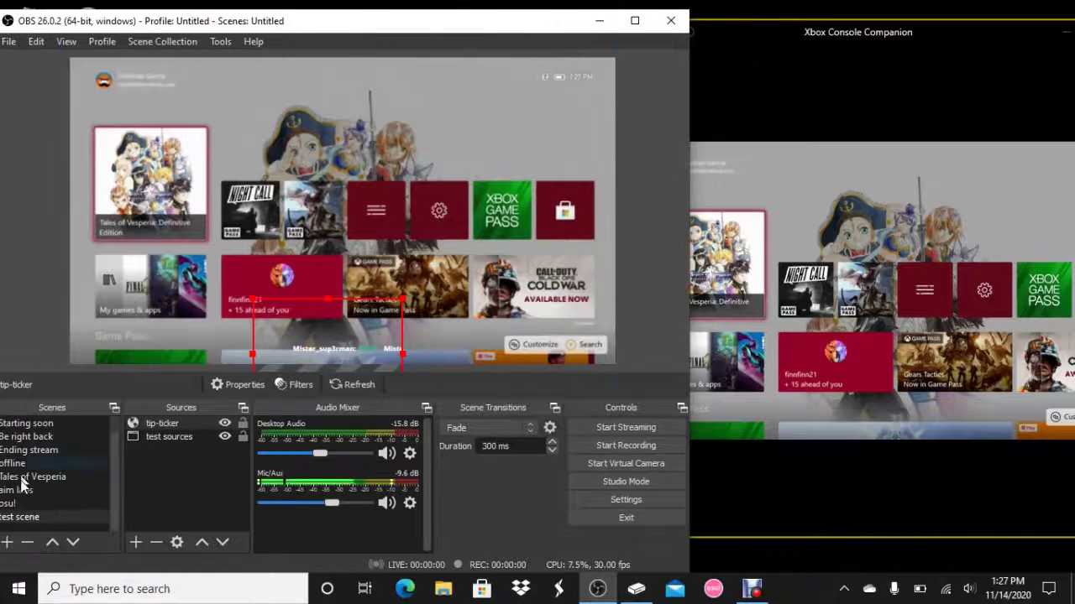
pyautogui.click(24, 436)
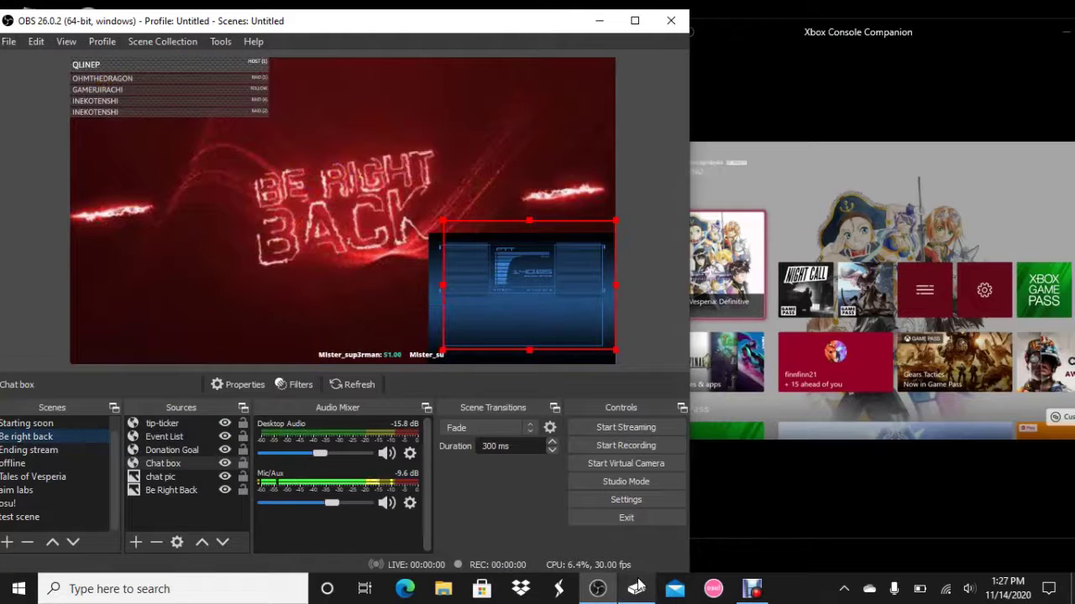
pyautogui.click(46, 453)
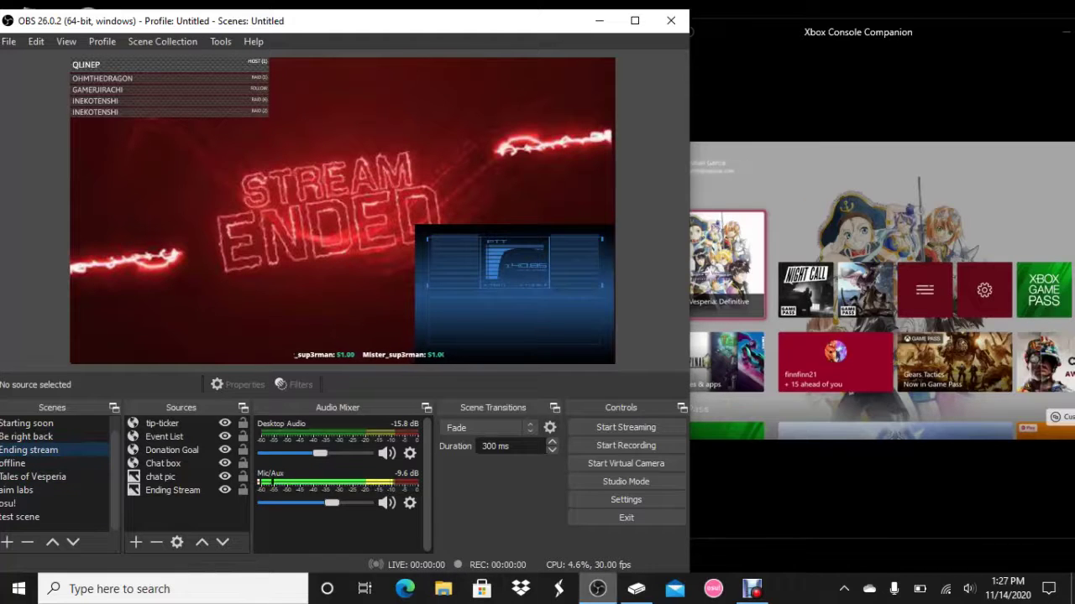
pyautogui.moveTo(640, 591)
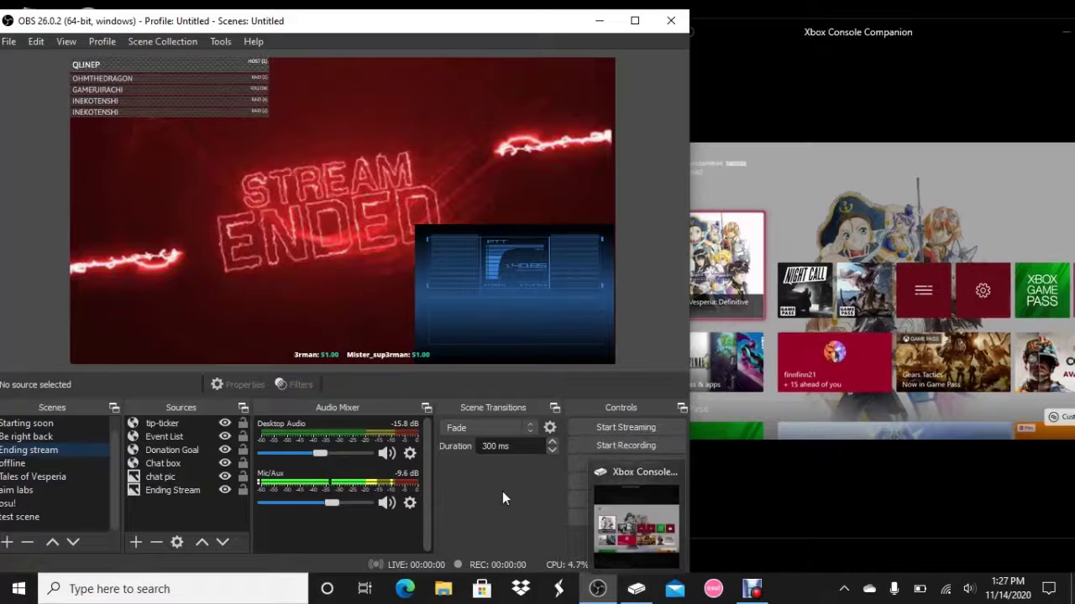
# Stop the Xbox console stream in Xbox Console Companion and close the app
pyautogui.click(654, 593)
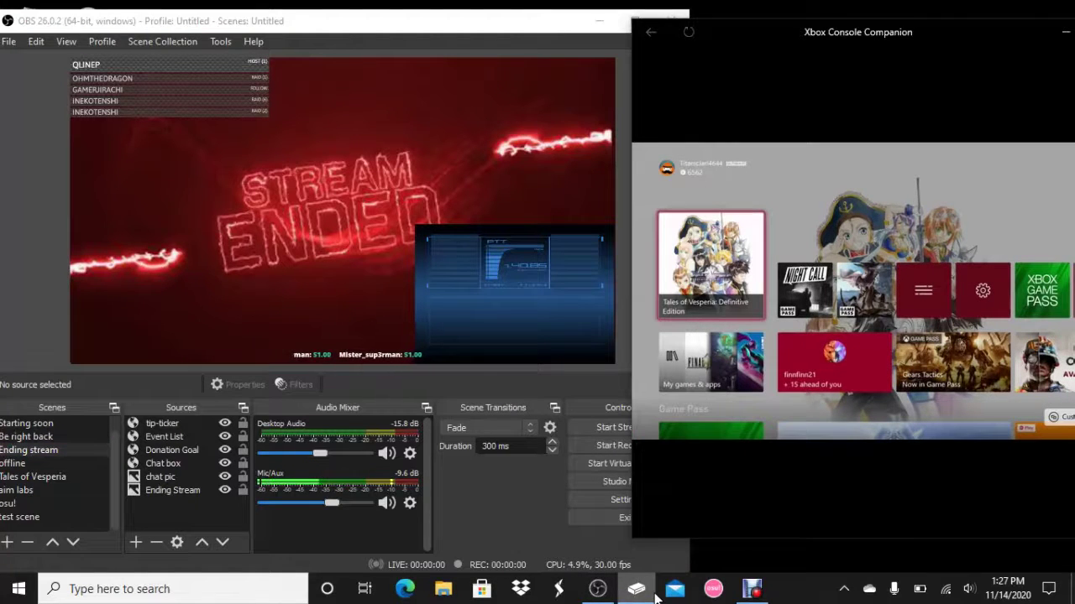
pyautogui.moveTo(886, 192)
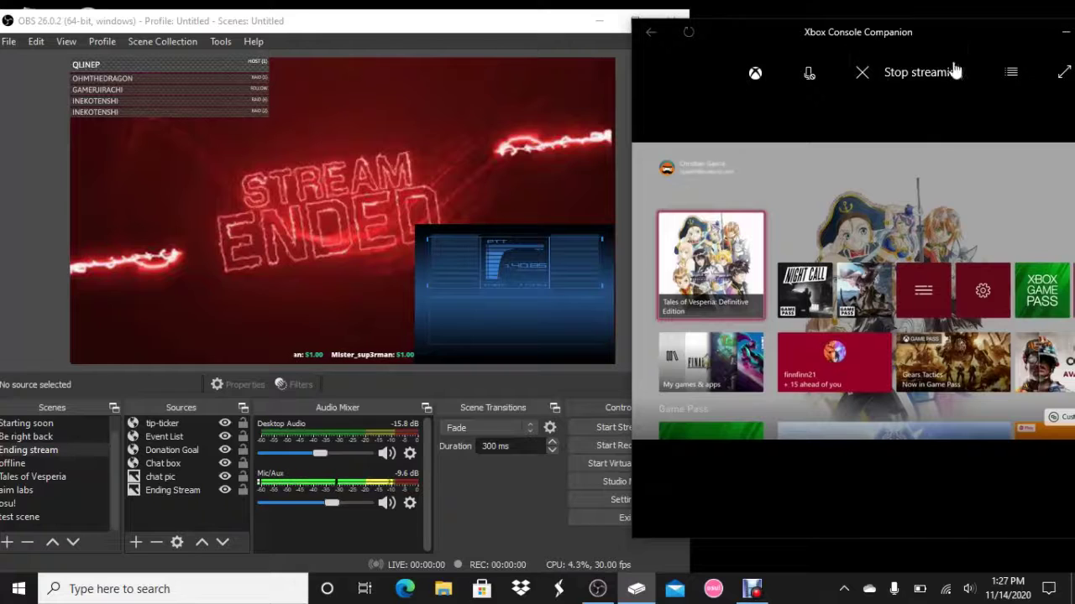
pyautogui.click(900, 81)
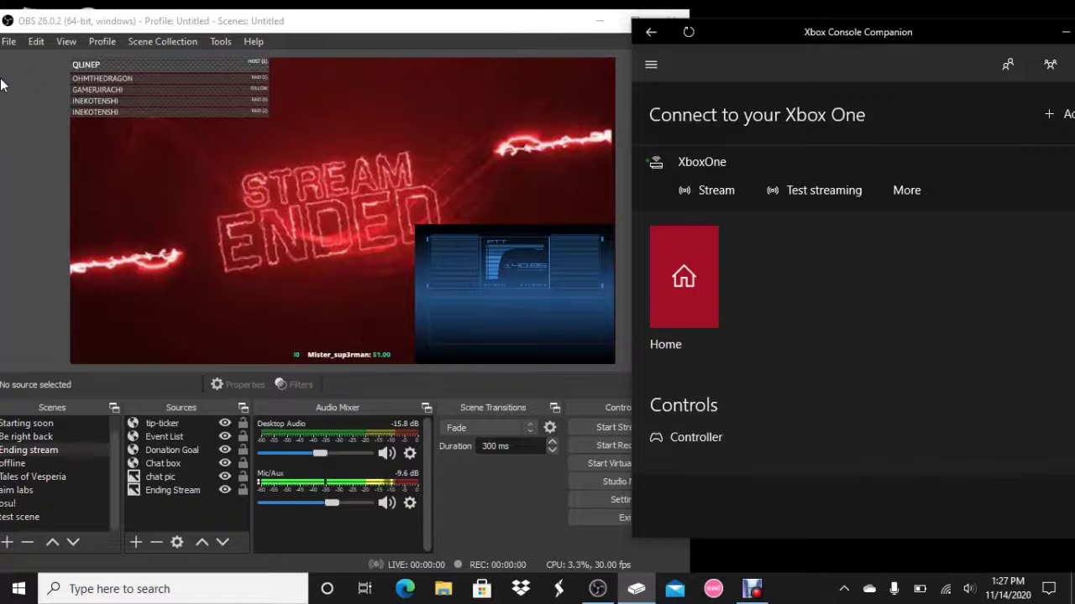
pyautogui.moveTo(905, 39); pyautogui.dragTo(812, 33)
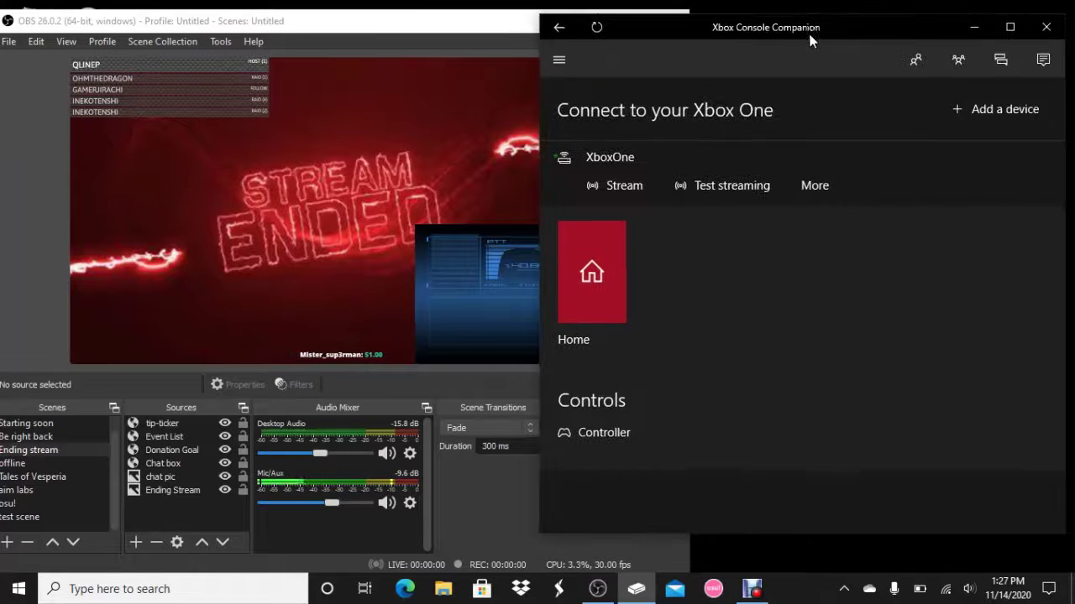
pyautogui.click(1046, 28)
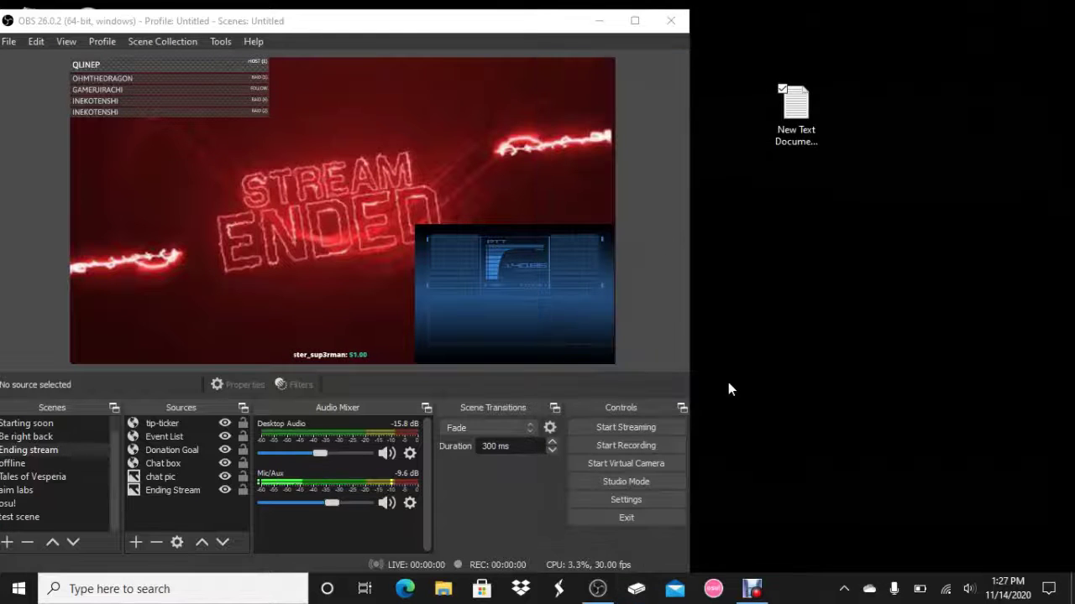
# Slide the OBS window right to uncover the desktop icons on the left
pyautogui.moveTo(434, 29); pyautogui.dragTo(663, 28)
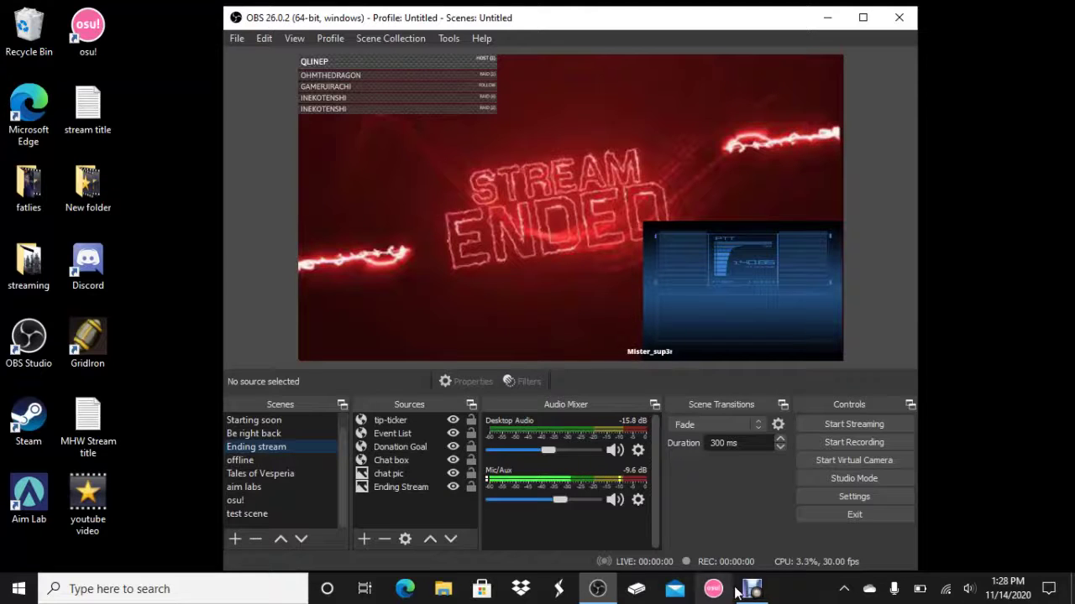
pyautogui.moveTo(748, 591)
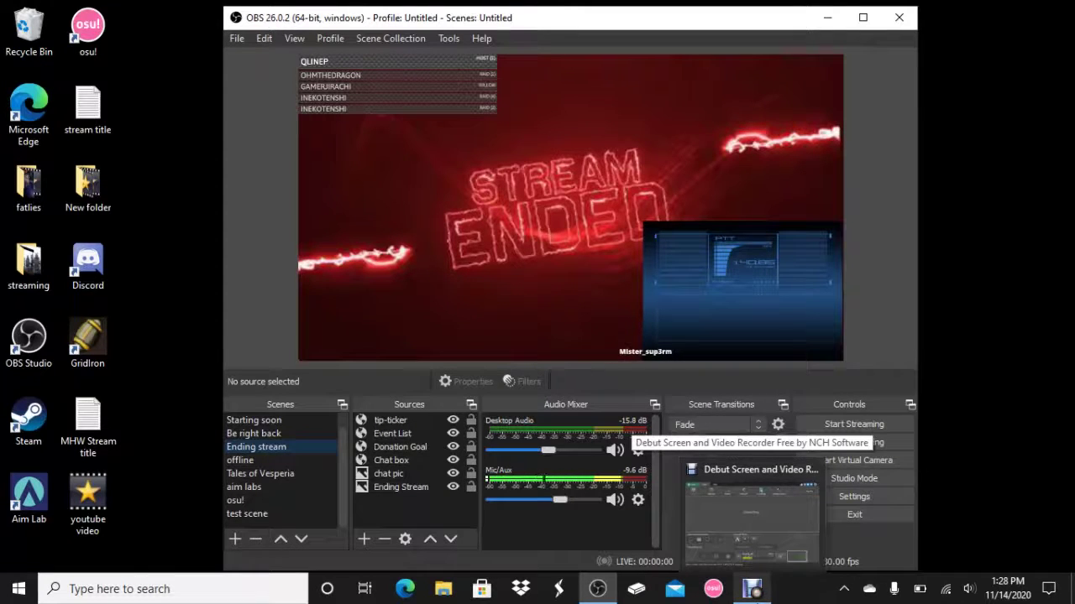